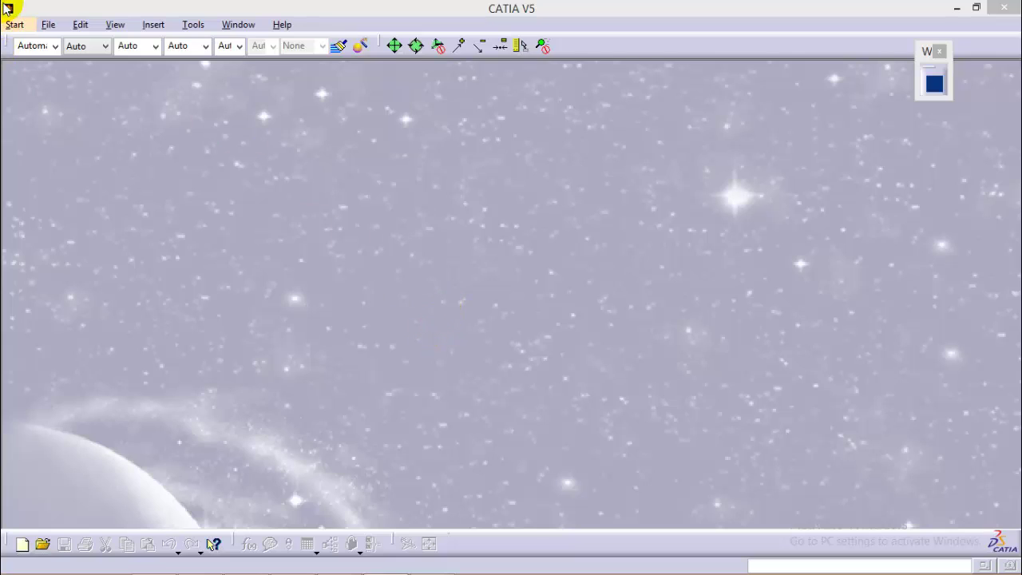
# Step: Create a new part named "knurling operation" in the Wireframe and Surface Design workbench
pyautogui.click(14, 24)
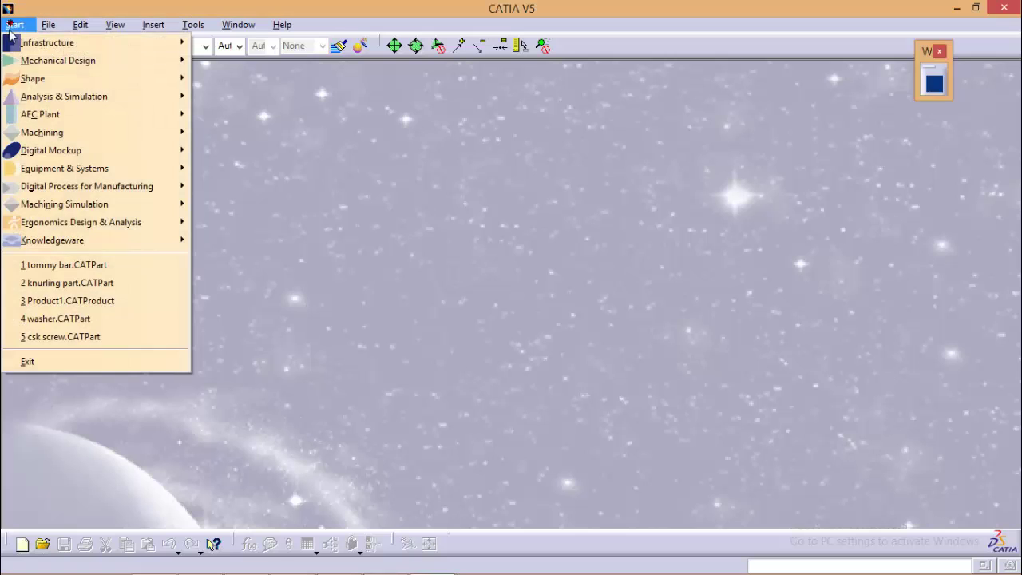
pyautogui.moveTo(120, 60)
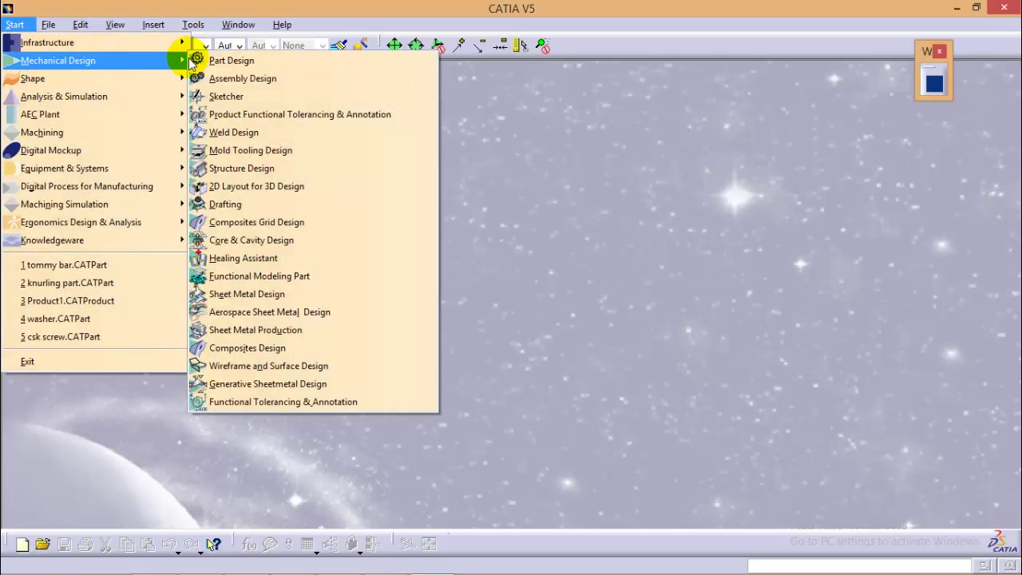
pyautogui.click(259, 365)
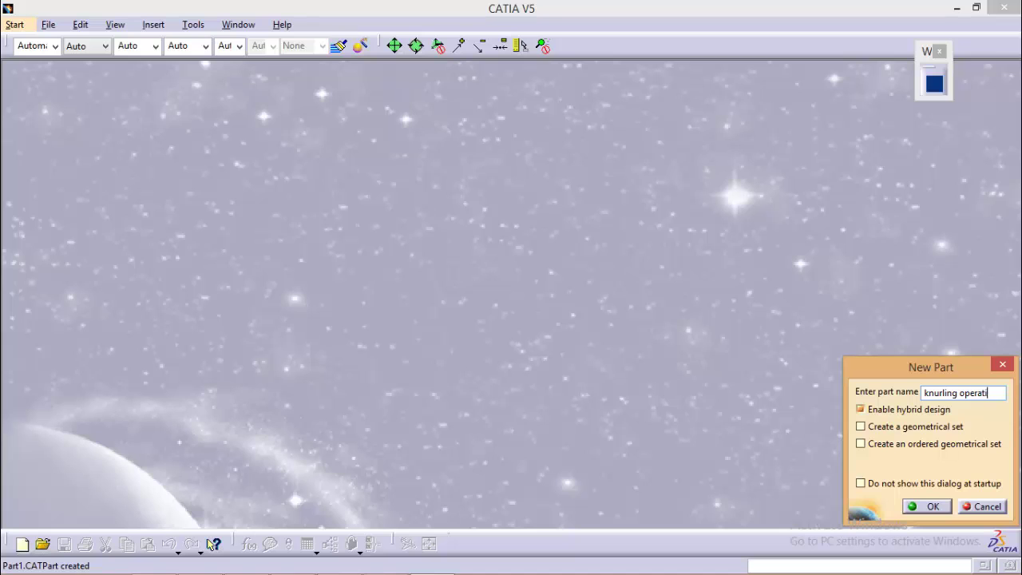
pyautogui.press('Return')
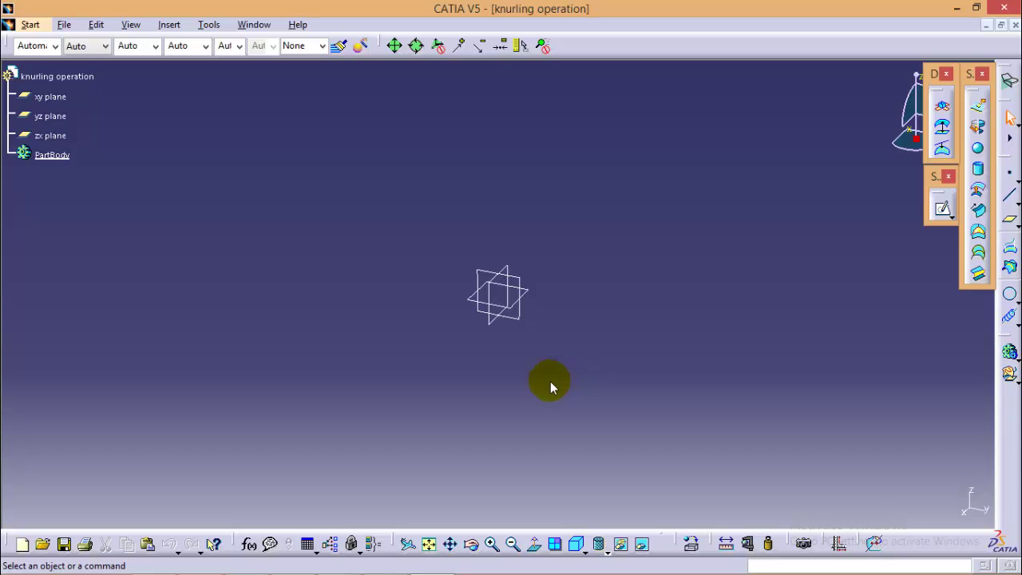
# Step: Sketch an open three-line profile on the yz plane, from the vertical axis to the origin, about 35 mm wide and 73 mm high
pyautogui.moveTo(571, 397); pyautogui.dragTo(583, 429, button='middle')
pyautogui.moveTo(578, 391); pyautogui.dragTo(576, 390, button='middle')
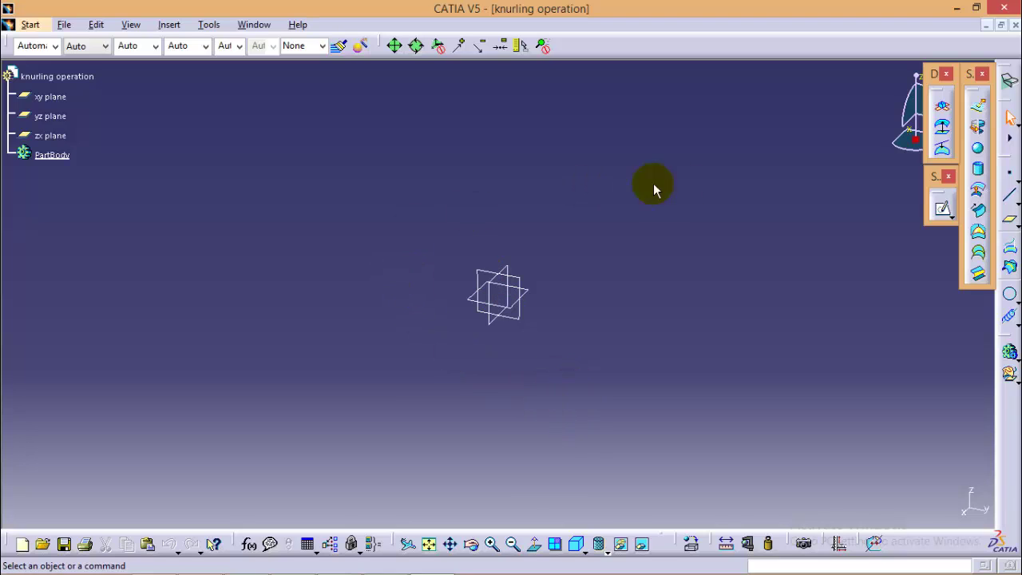
pyautogui.click(501, 275)
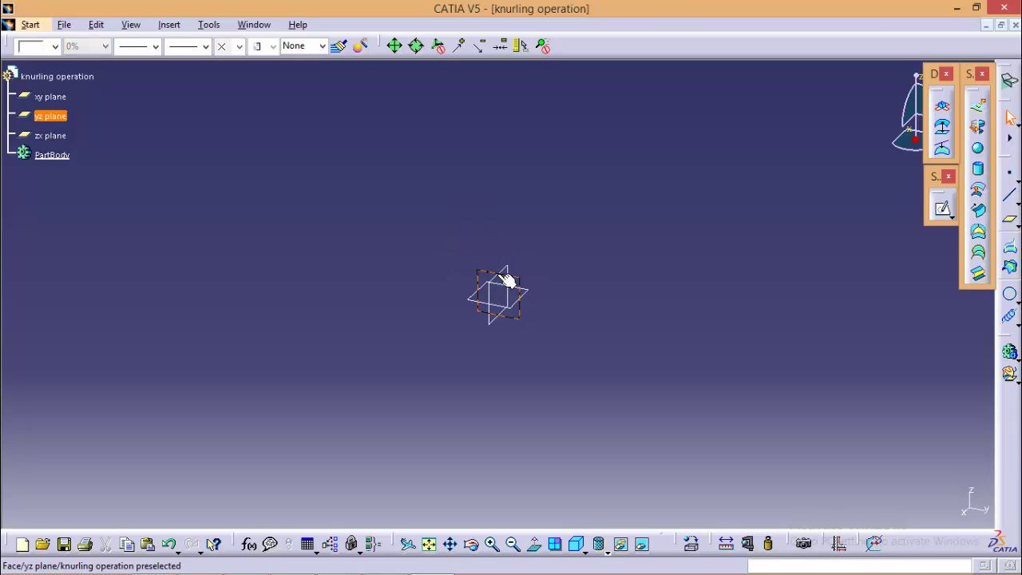
pyautogui.click(942, 210)
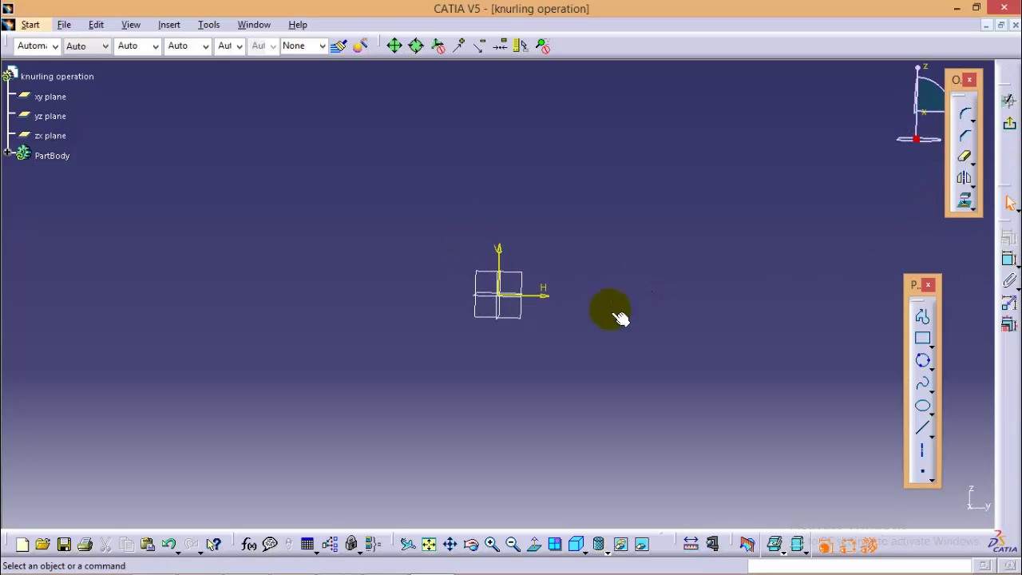
pyautogui.click(923, 320)
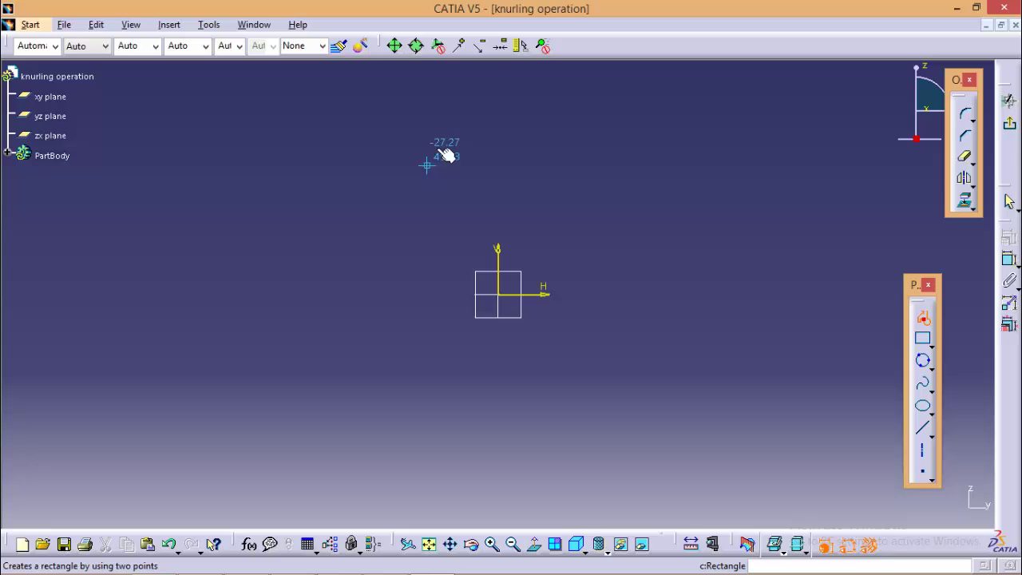
pyautogui.click(498, 104)
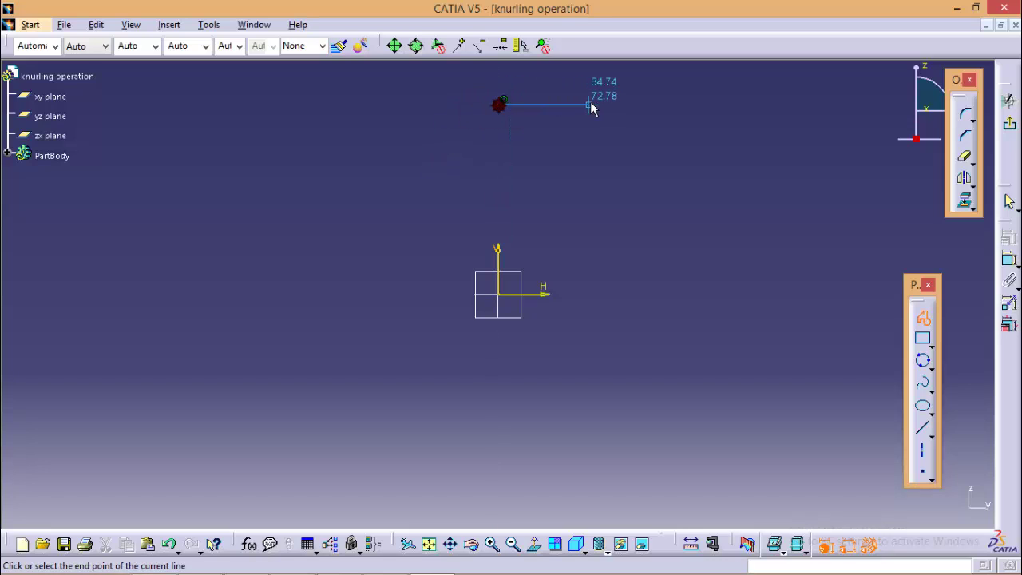
pyautogui.moveTo(593, 285); pyautogui.dragTo(589, 294)
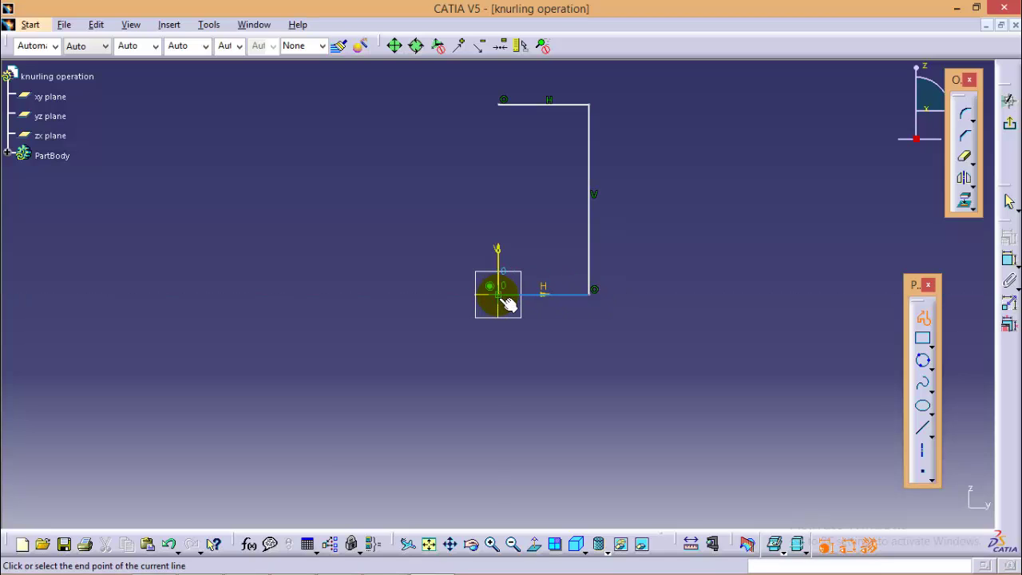
pyautogui.click(499, 294)
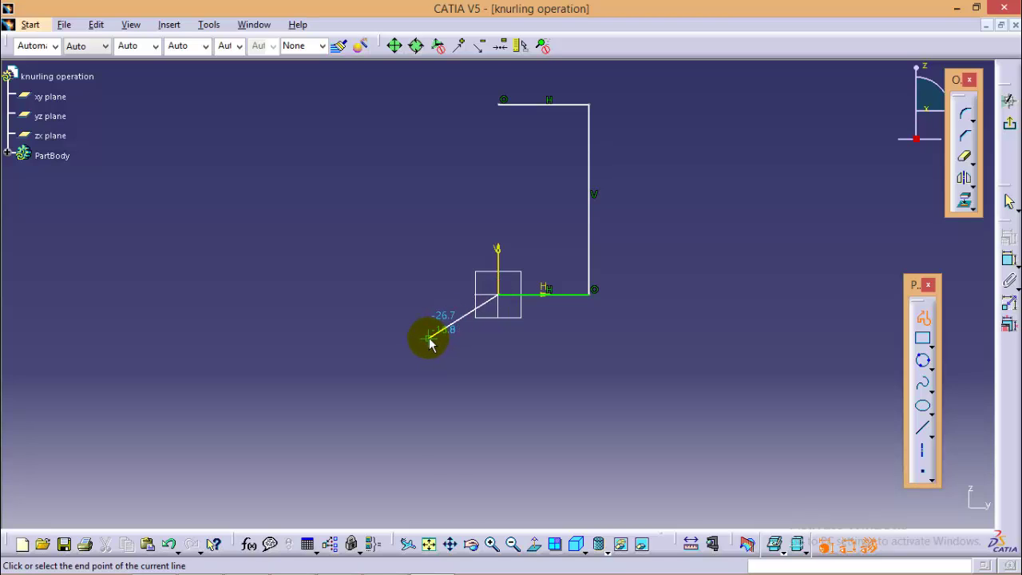
pyautogui.press('Escape')
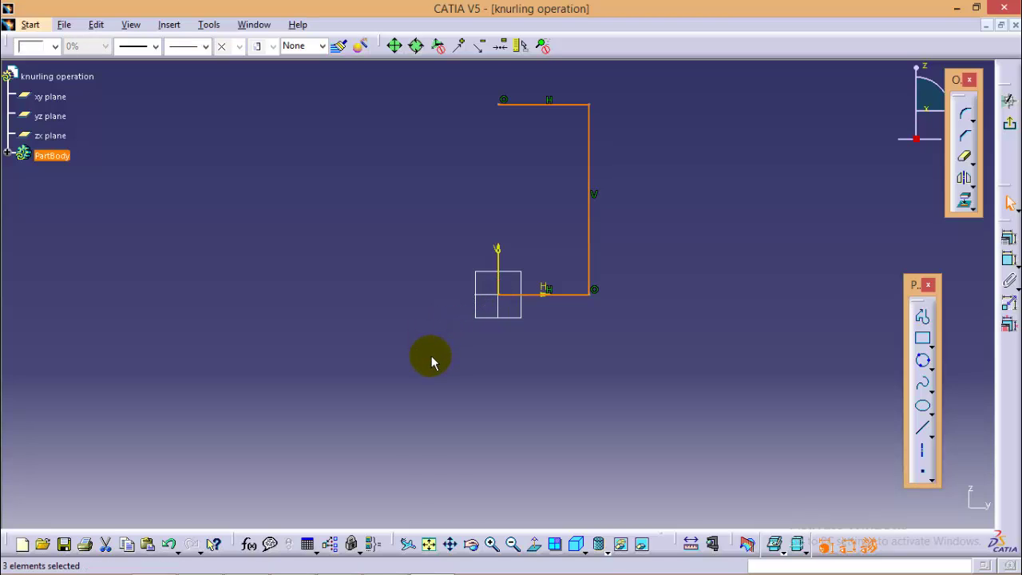
pyautogui.click(432, 362)
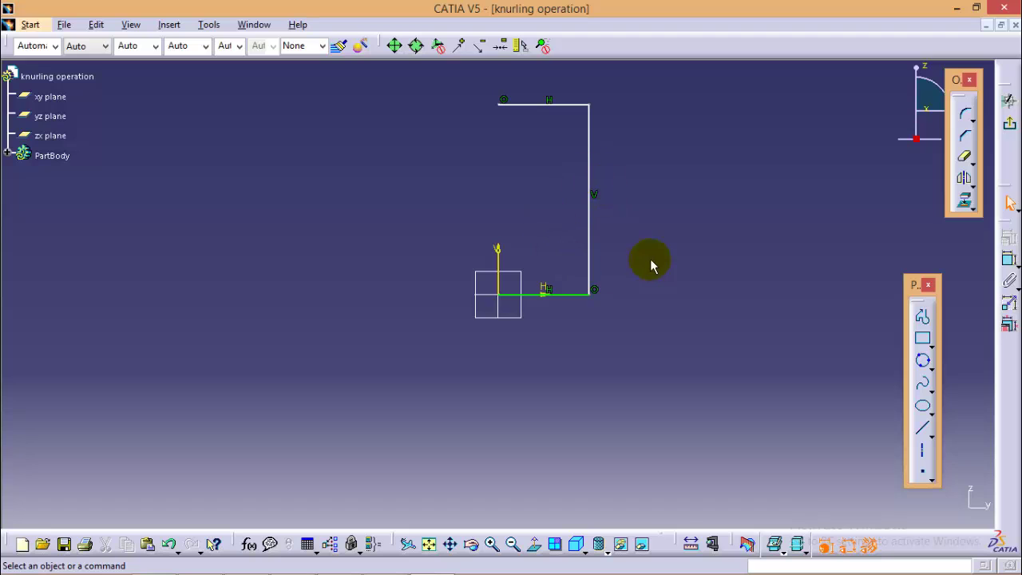
# Step: Dimension the height of the profile's vertical line and set it to 120 mm
pyautogui.click(1008, 261)
pyautogui.click(598, 227)
pyautogui.click(717, 207)
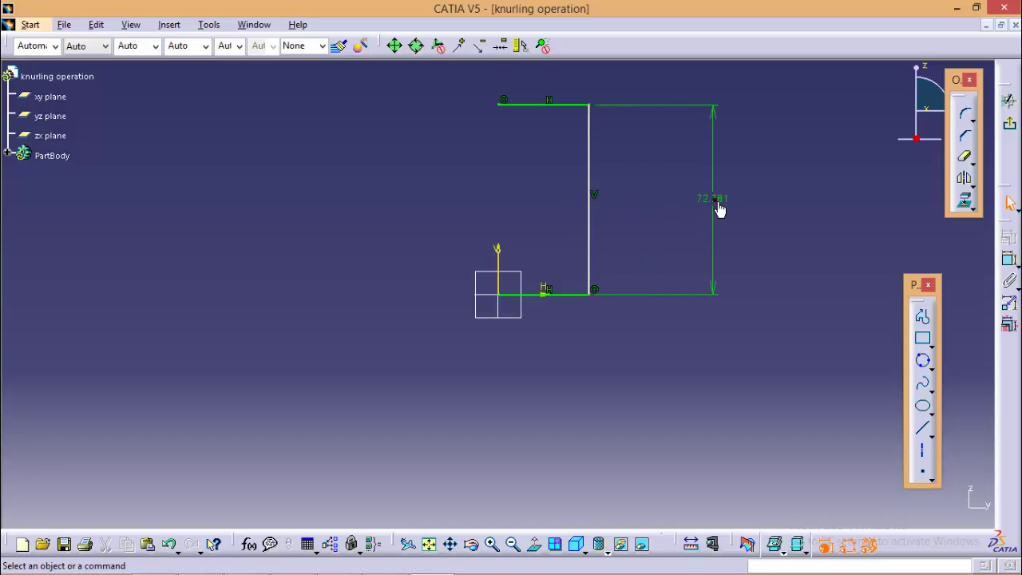
pyautogui.doubleClick(715, 201)
pyautogui.write('120')
pyautogui.press('Return')
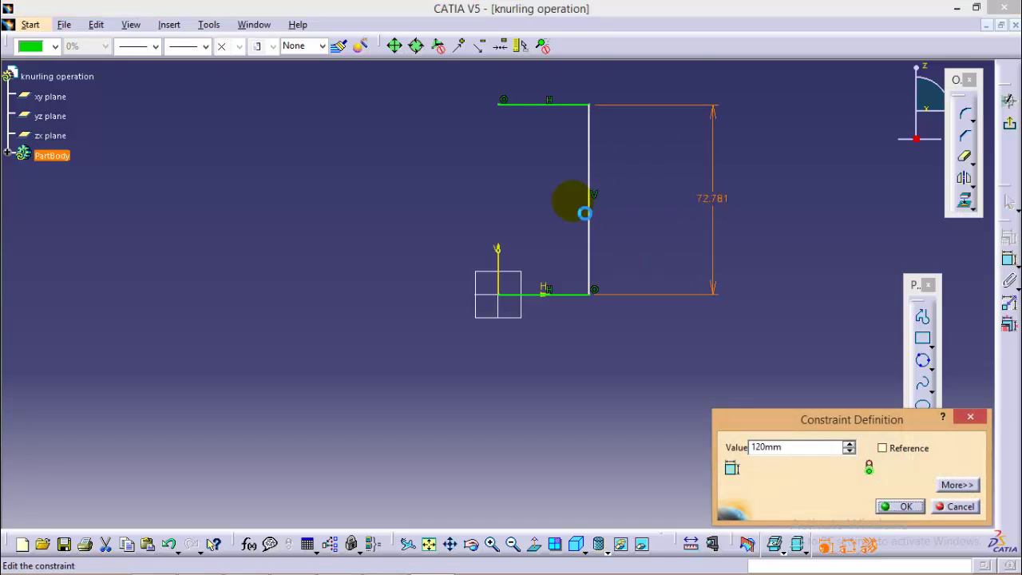
# Step: Dimension the profile's upper horizontal line, set its length to 50 mm, and exit the sketch
pyautogui.moveTo(653, 200)
pyautogui.keyDown('ctrl'); pyautogui.mouseDown(button='middle')
pyautogui.moveTo(659, 273)
pyautogui.moveTo(559, 221)
pyautogui.mouseUp(button='middle'); pyautogui.keyUp('ctrl')
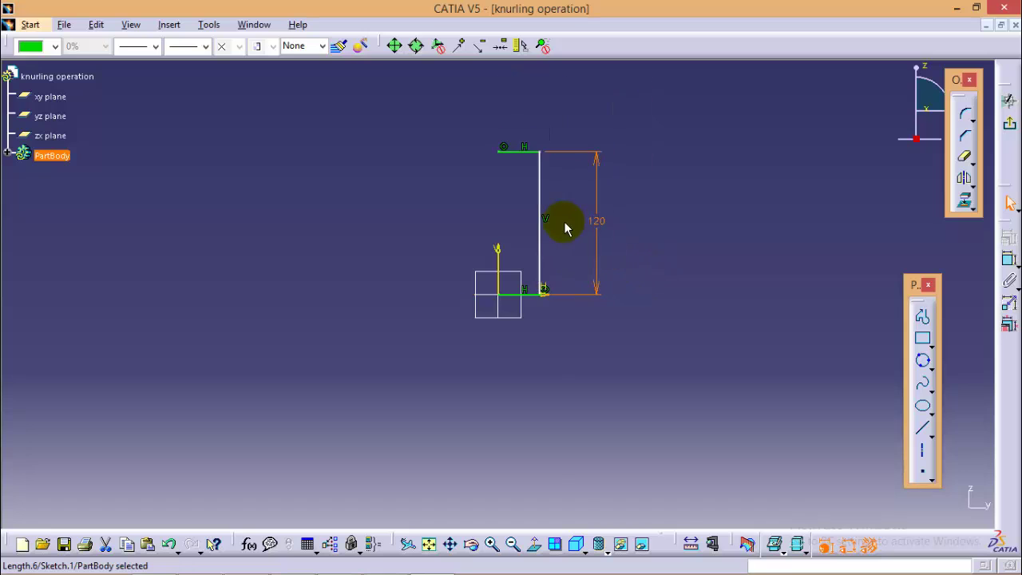
pyautogui.moveTo(680, 266)
pyautogui.mouseDown(button='middle')
pyautogui.moveTo(662, 342)
pyautogui.moveTo(659, 165)
pyautogui.mouseUp(button='middle')
pyautogui.click(646, 156)
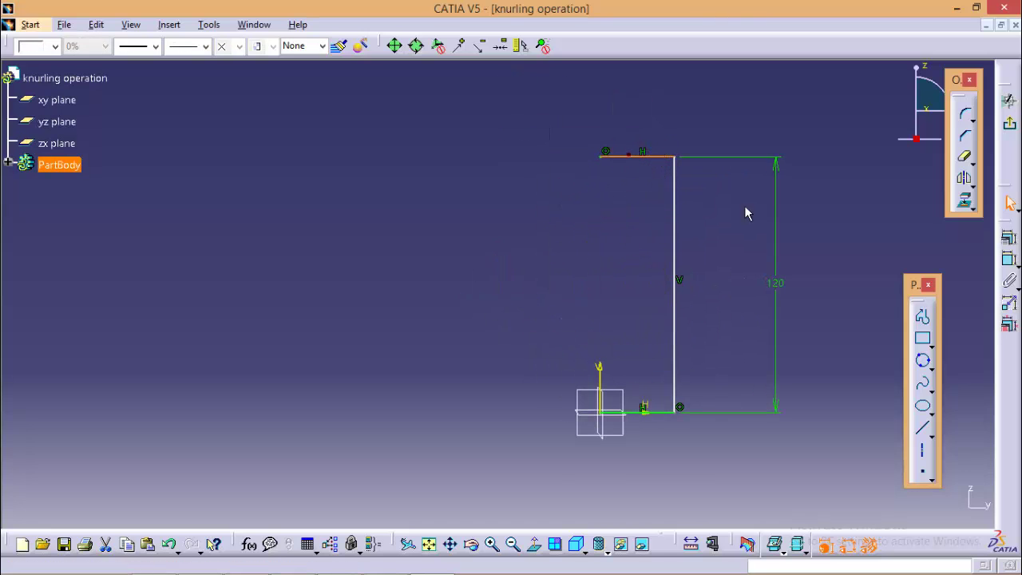
pyautogui.click(1007, 238)
pyautogui.click(650, 118)
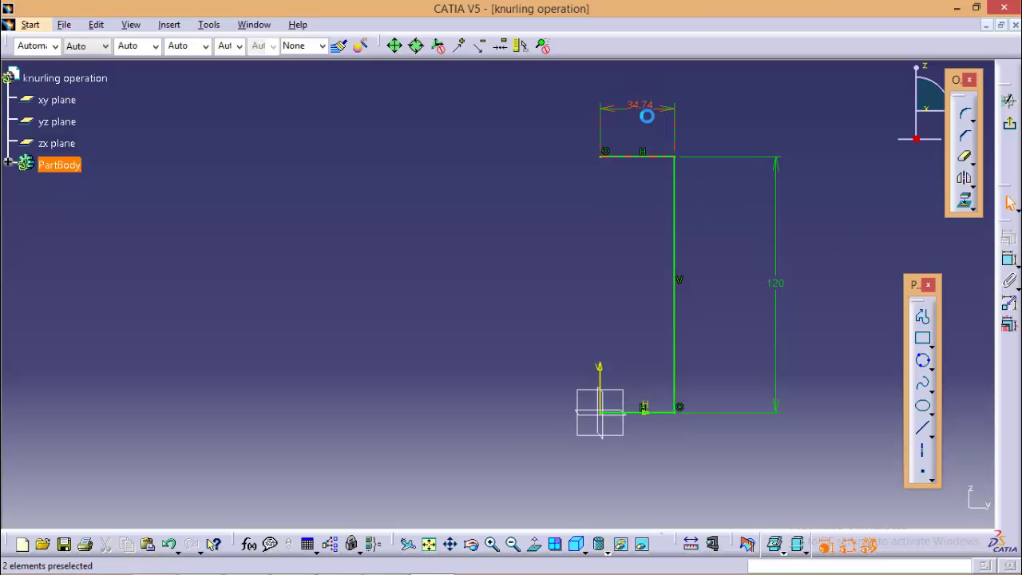
pyautogui.doubleClick(643, 112)
pyautogui.write('50')
pyautogui.press('Return')
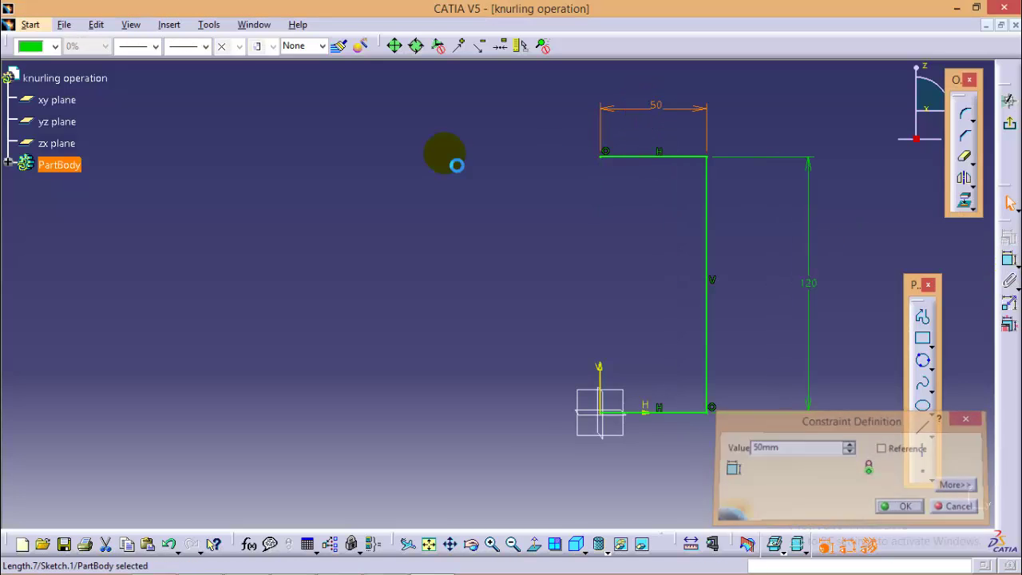
pyautogui.click(1009, 115)
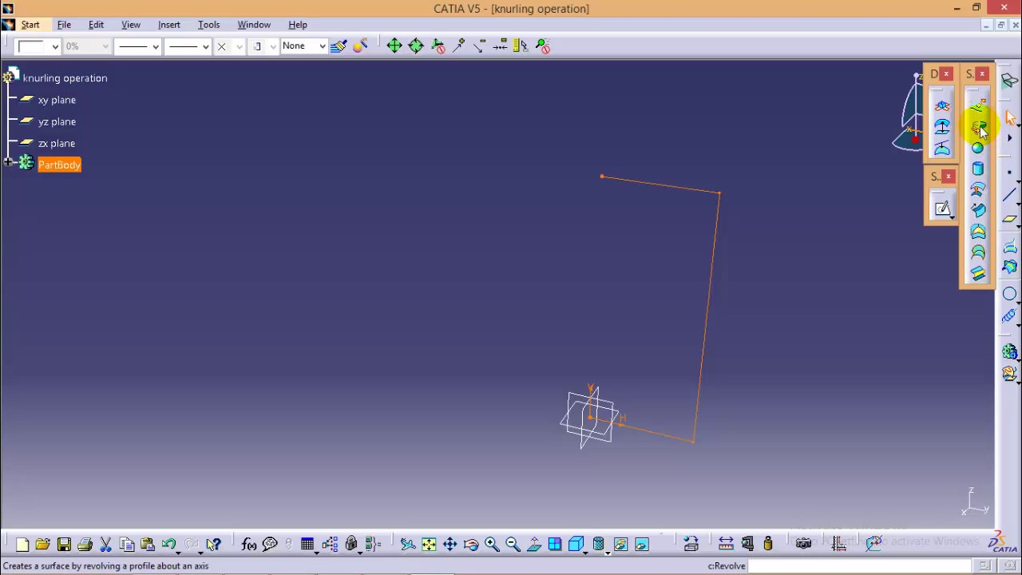
# Step: Revolve the sketched profile into a surface about the sketch's vertical axis with an angle of 360 degrees
pyautogui.click(170, 24)
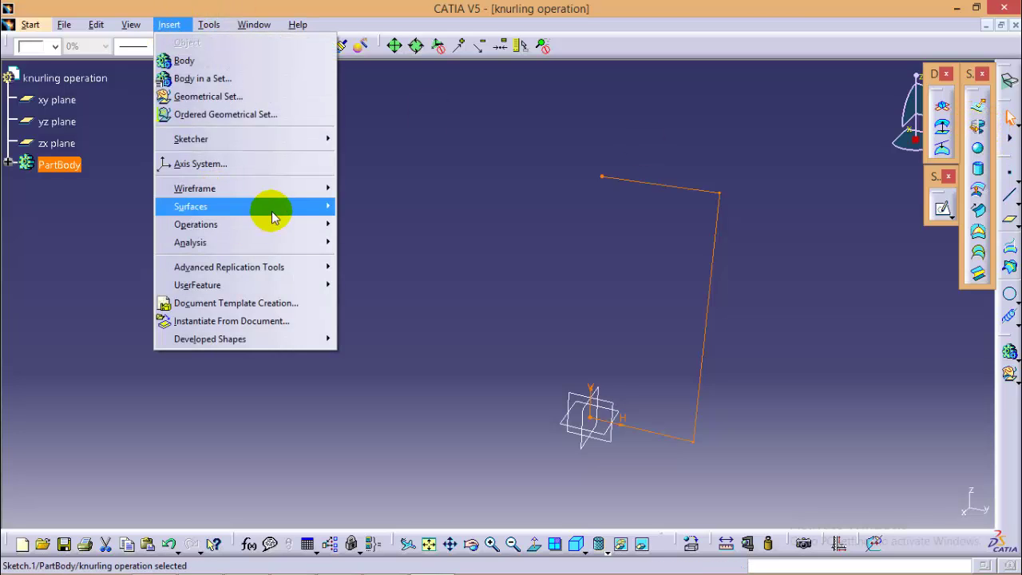
pyautogui.moveTo(321, 213)
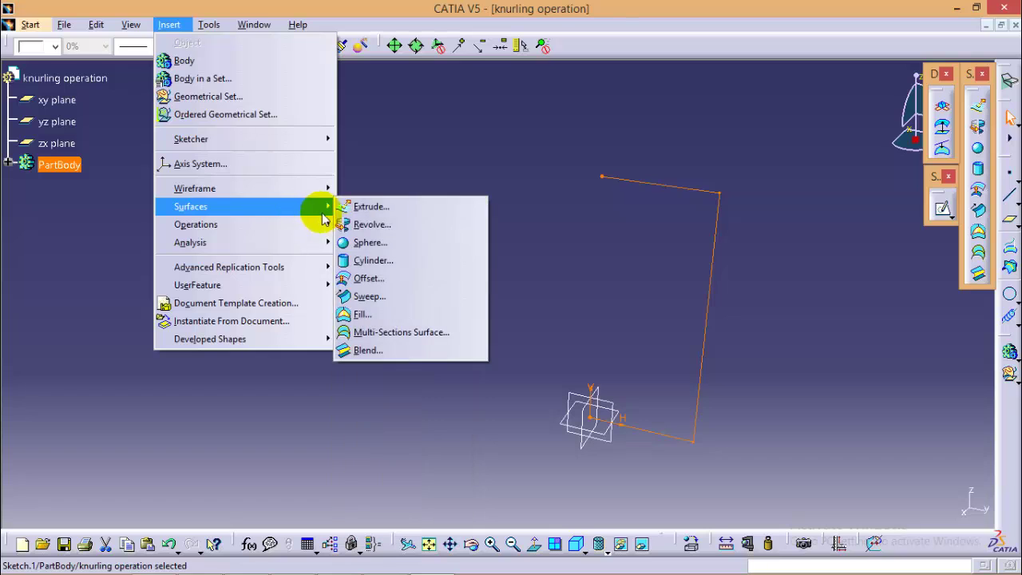
pyautogui.click(373, 225)
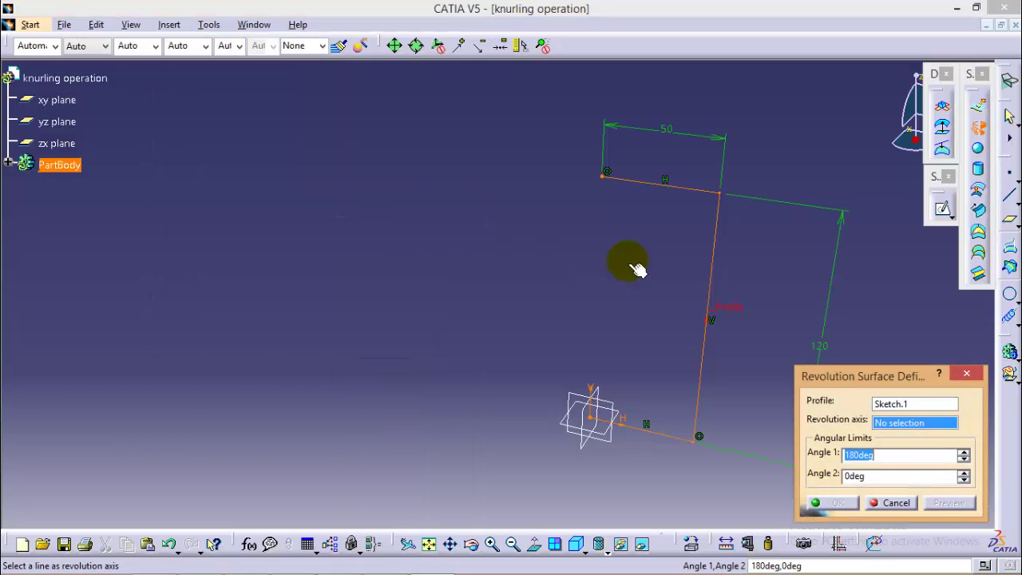
pyautogui.click(599, 414)
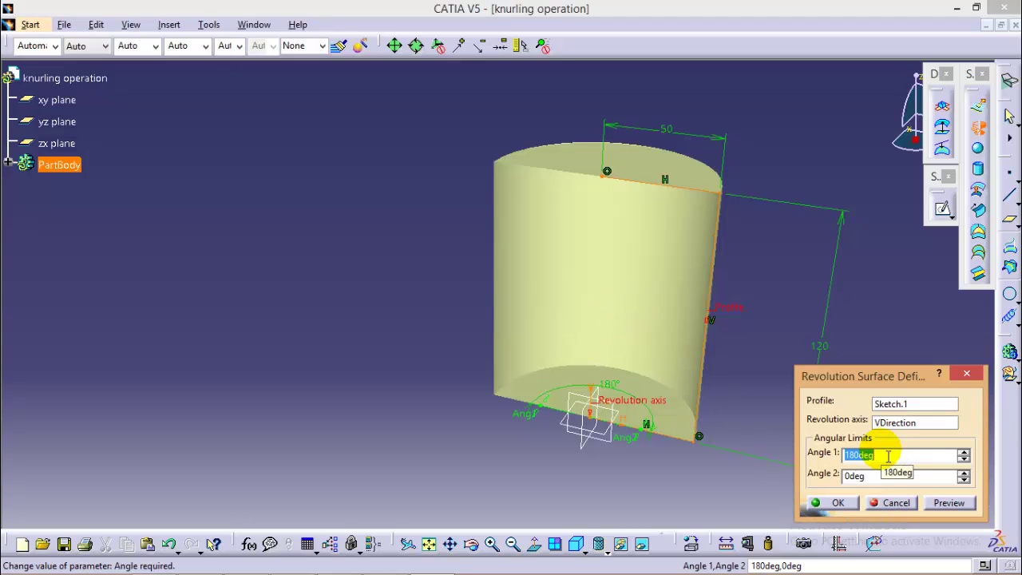
pyautogui.write('360')
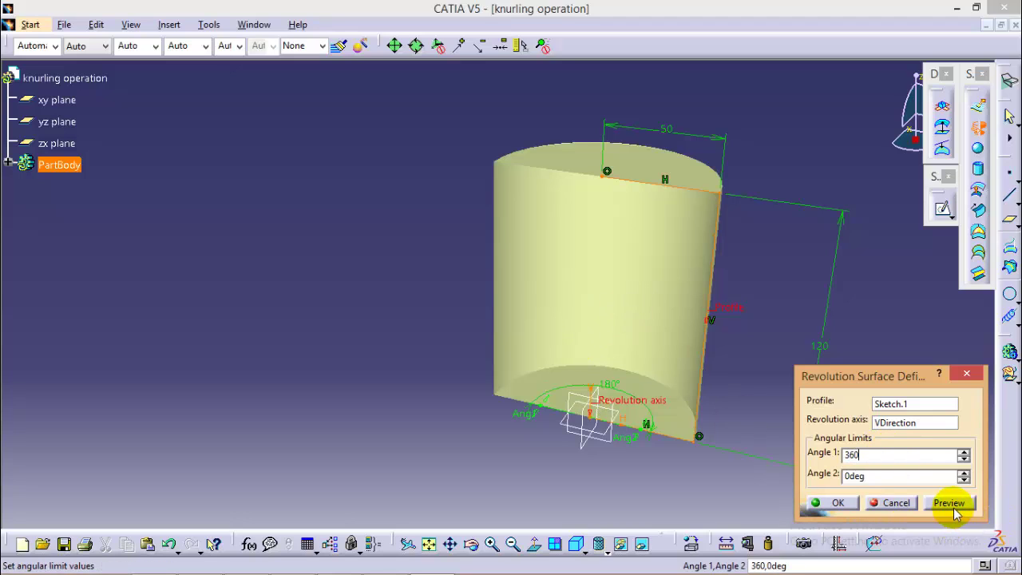
pyautogui.click(838, 505)
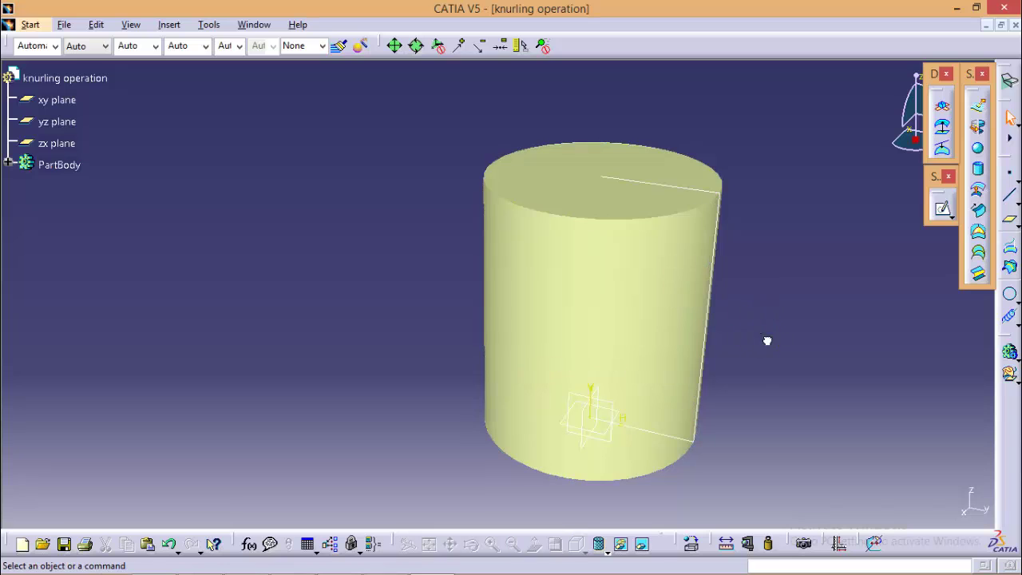
# Step: Start a helix curve from the profile's lower outer vertex, using the sketch's vertical direction as its axis
pyautogui.moveTo(802, 360); pyautogui.dragTo(707, 279, button='middle')
pyautogui.moveTo(311, 297); pyautogui.dragTo(360, 294, button='middle')
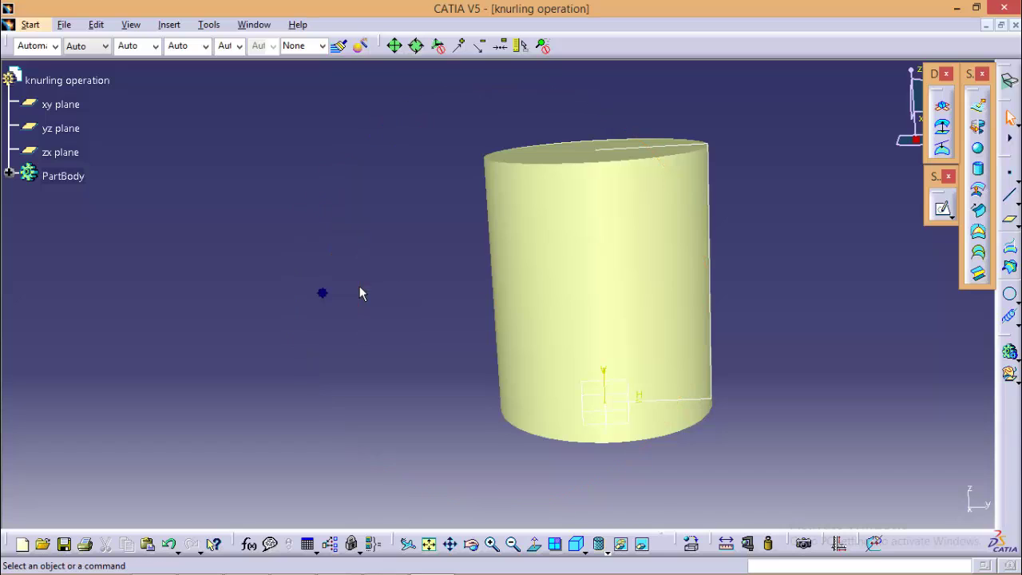
pyautogui.click(168, 25)
pyautogui.moveTo(239, 189)
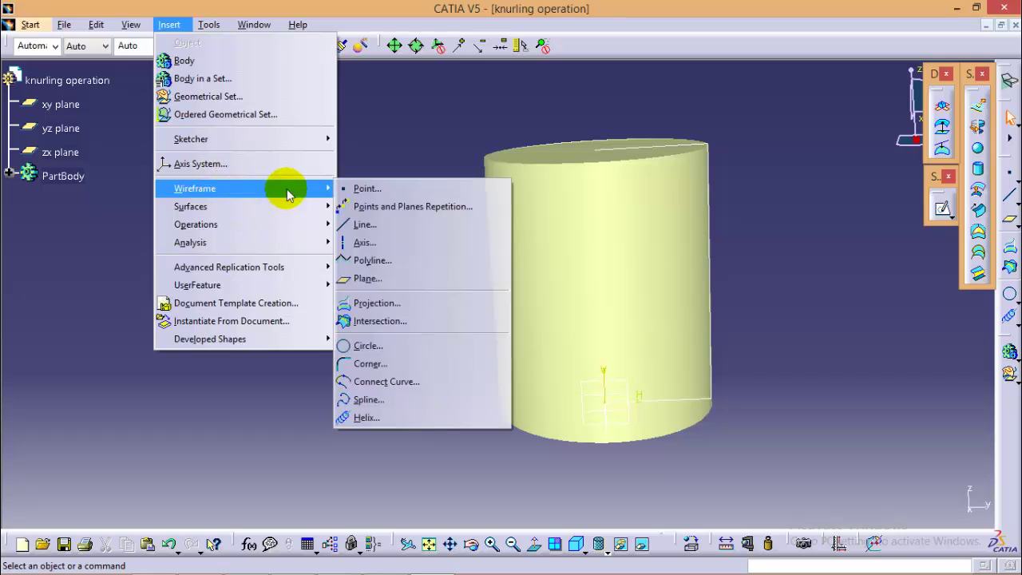
pyautogui.click(379, 419)
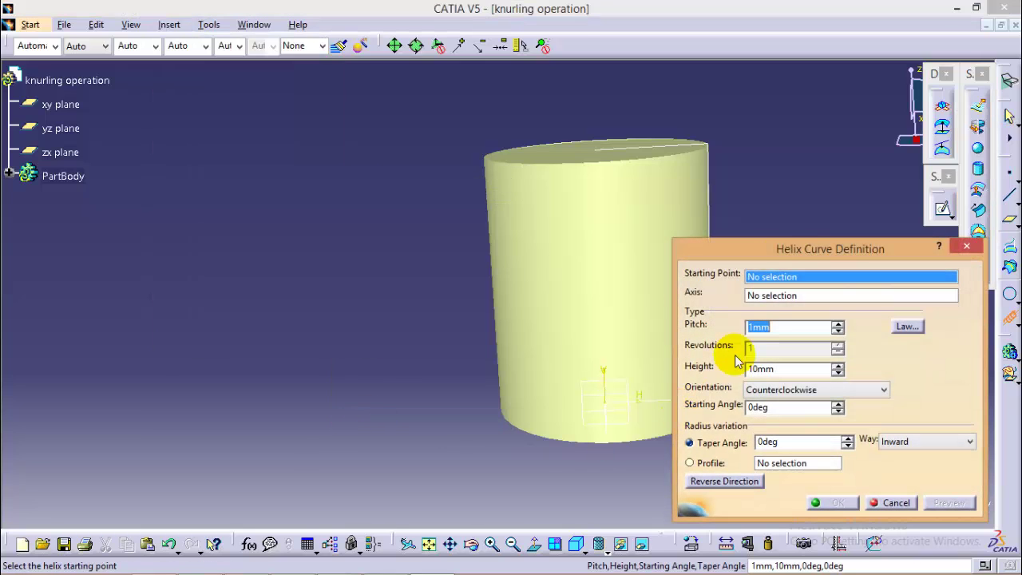
pyautogui.moveTo(388, 336); pyautogui.dragTo(221, 280, button='middle')
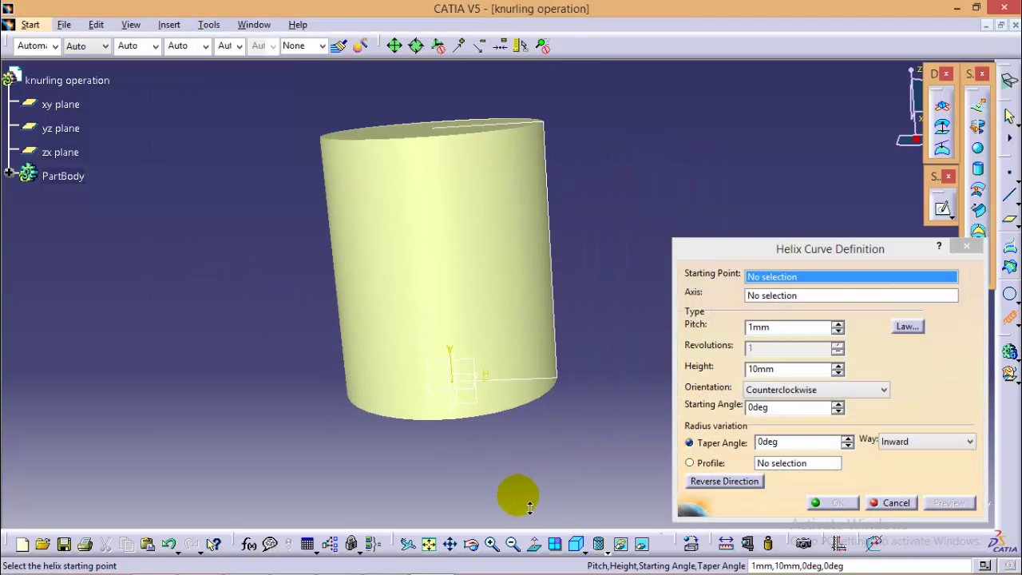
pyautogui.moveTo(518, 491); pyautogui.dragTo(529, 447, button='middle')
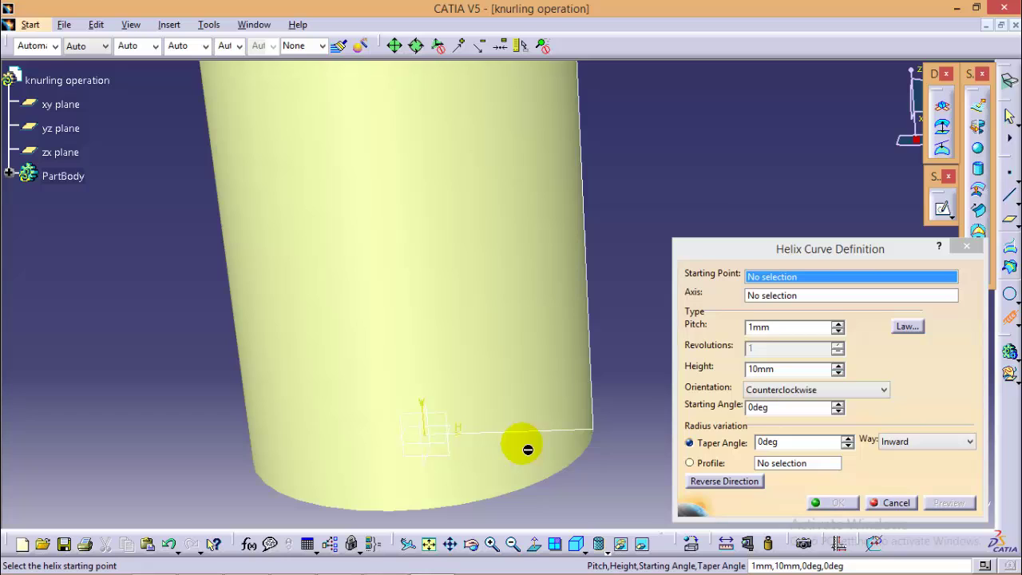
pyautogui.click(595, 431)
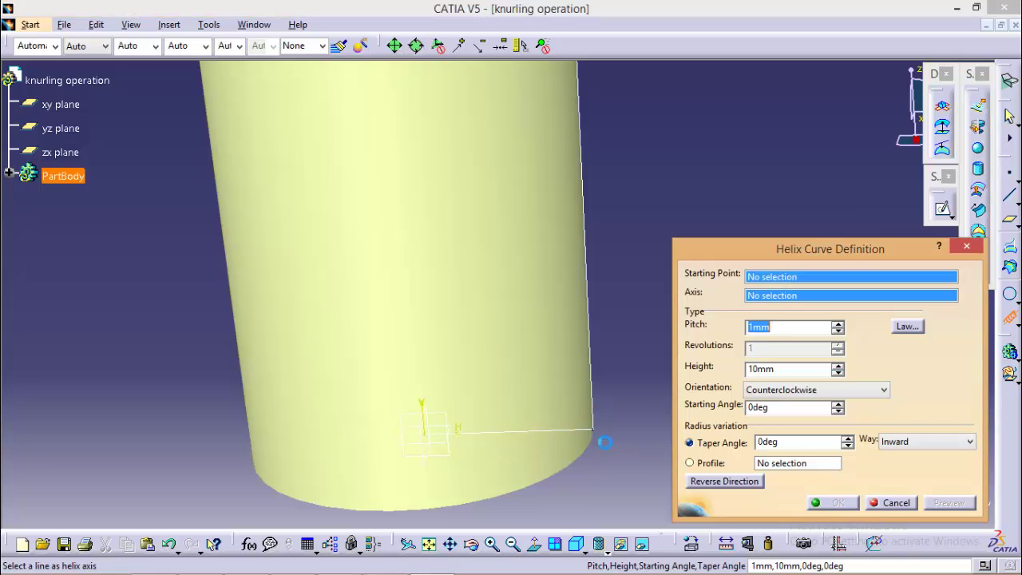
pyautogui.click(425, 409)
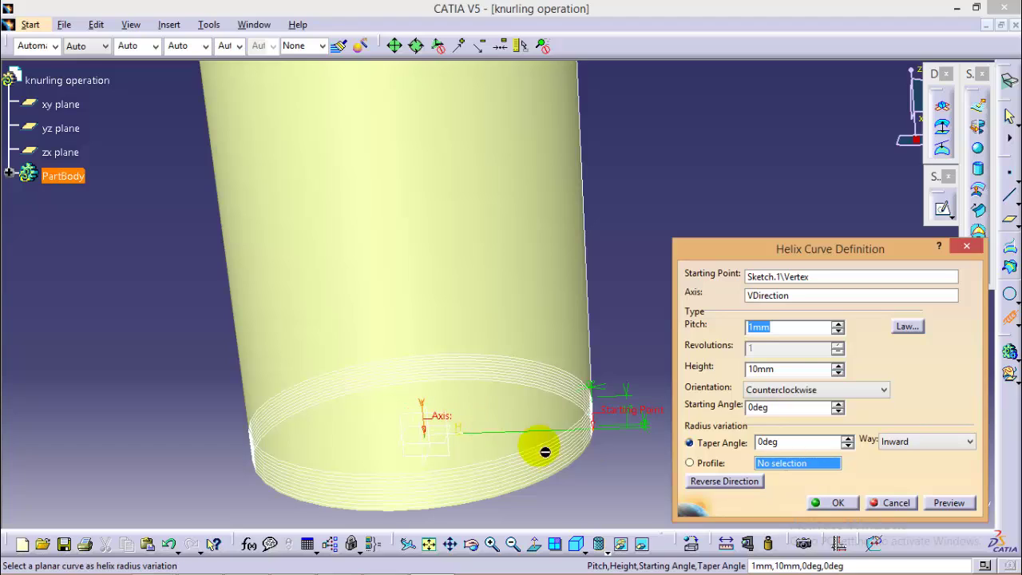
# Step: Set the helix height to 100 mm and its pitch to 220 mm, and create the curve
pyautogui.click(782, 369)
pyautogui.moveTo(782, 369); pyautogui.dragTo(725, 366)
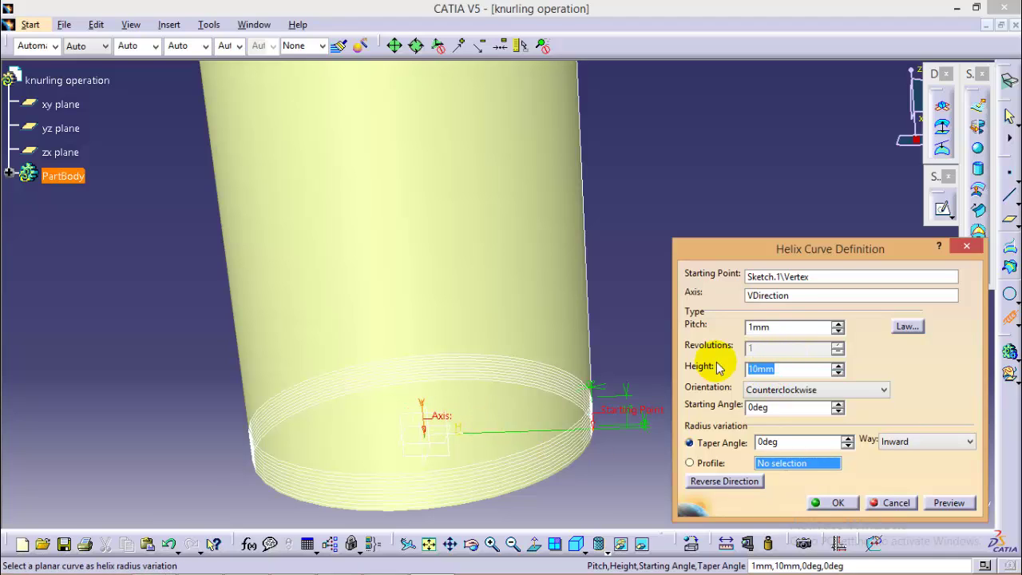
pyautogui.write('100')
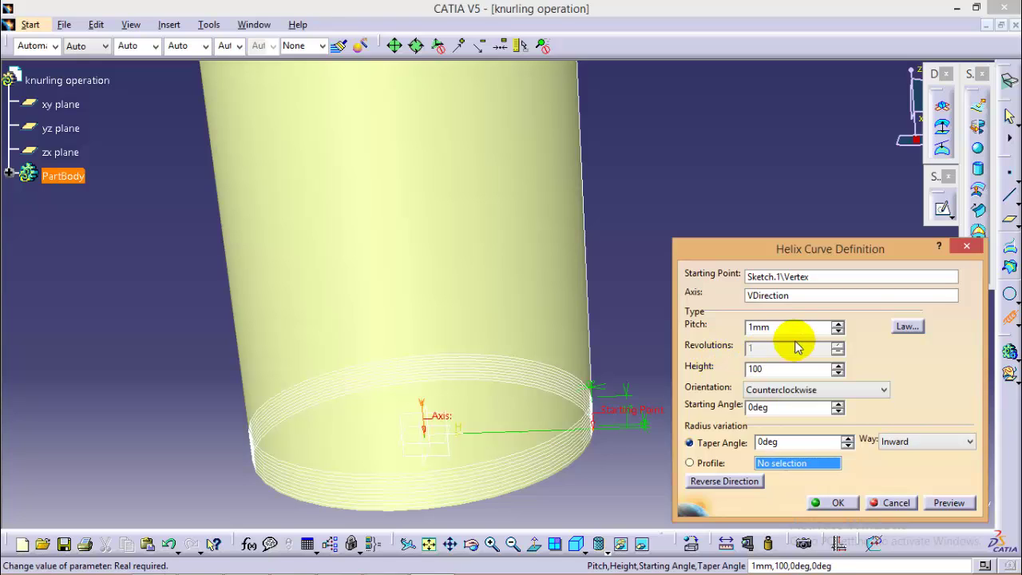
pyautogui.click(788, 327)
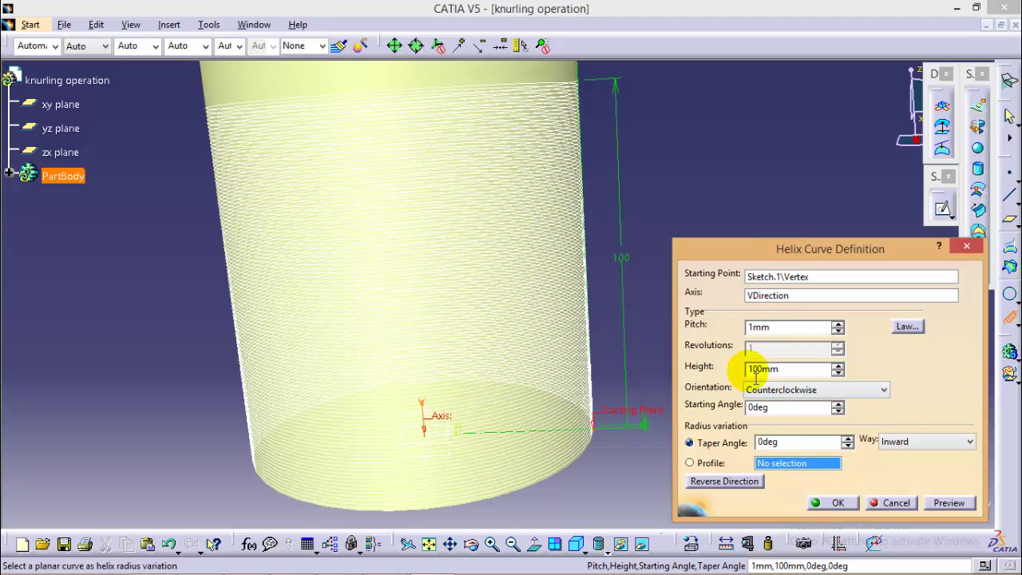
pyautogui.doubleClick(762, 326)
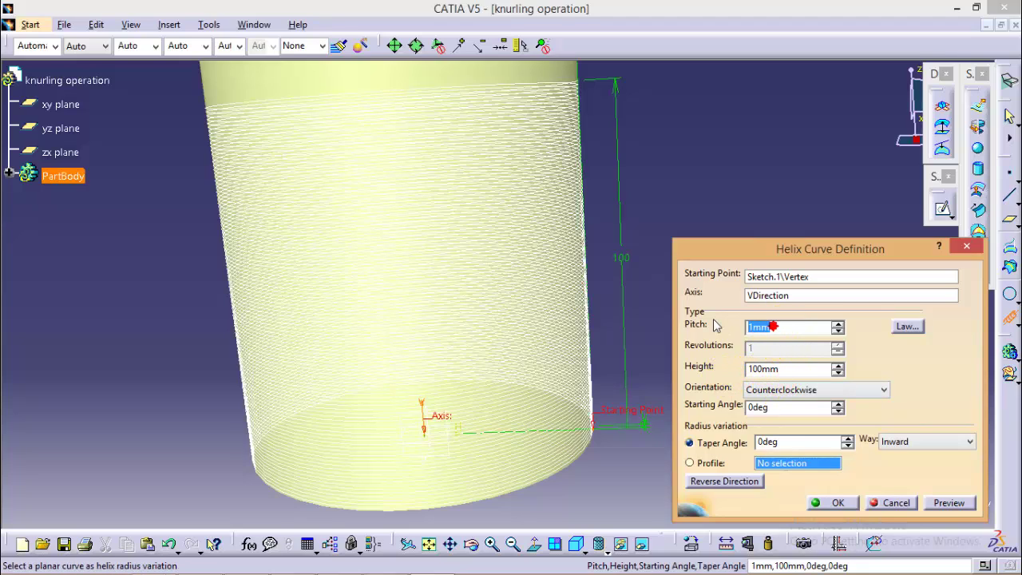
pyautogui.write('220')
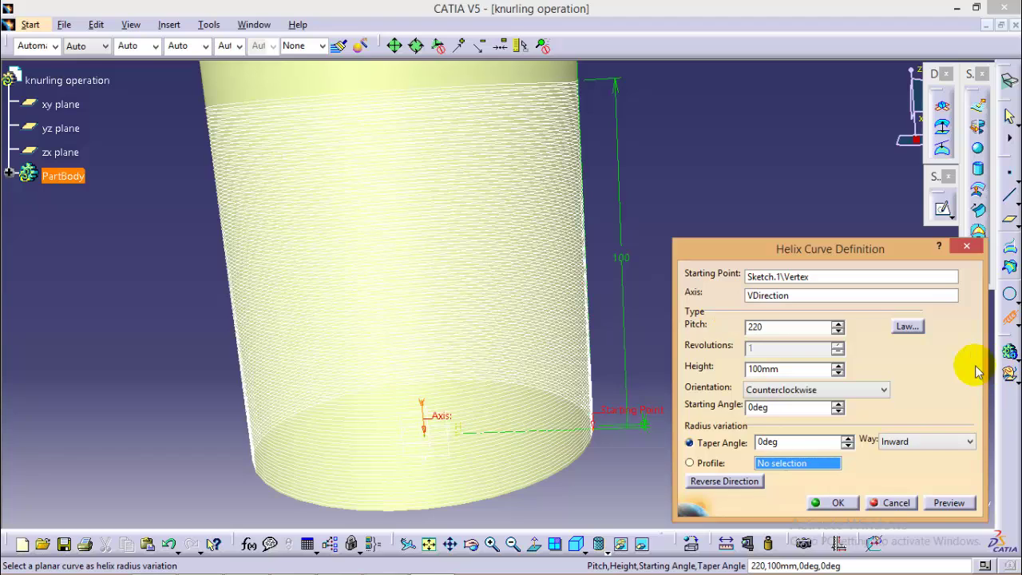
pyautogui.click(835, 503)
pyautogui.moveTo(682, 258)
pyautogui.mouseDown(button='middle')
pyautogui.moveTo(686, 280)
pyautogui.moveTo(685, 258)
pyautogui.mouseUp(button='middle')
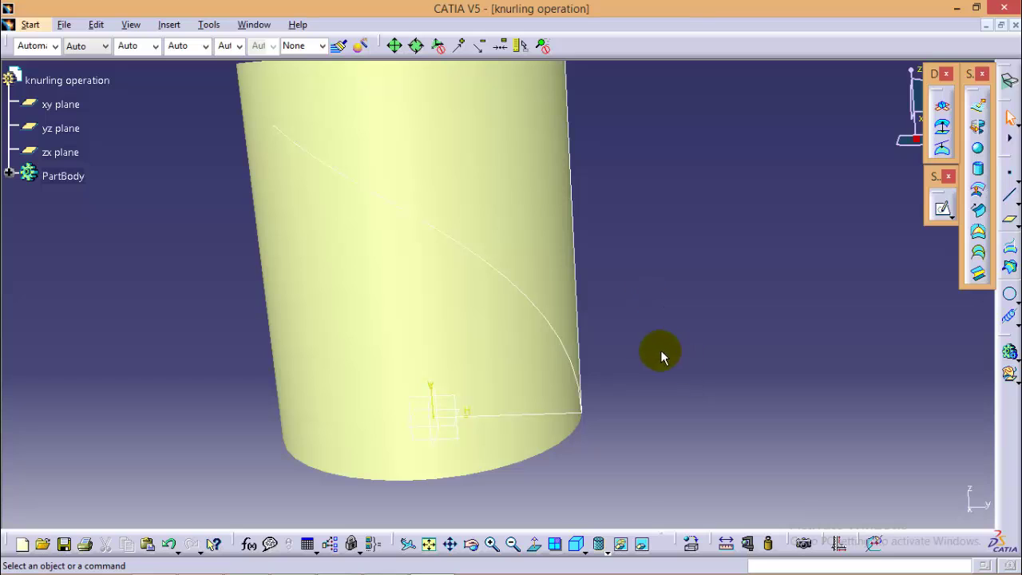
# Step: Start an Extrapolate operation with the profile's lower outer vertex as the boundary and the helix as the curve to extend
pyautogui.moveTo(649, 342); pyautogui.dragTo(689, 303, button='middle')
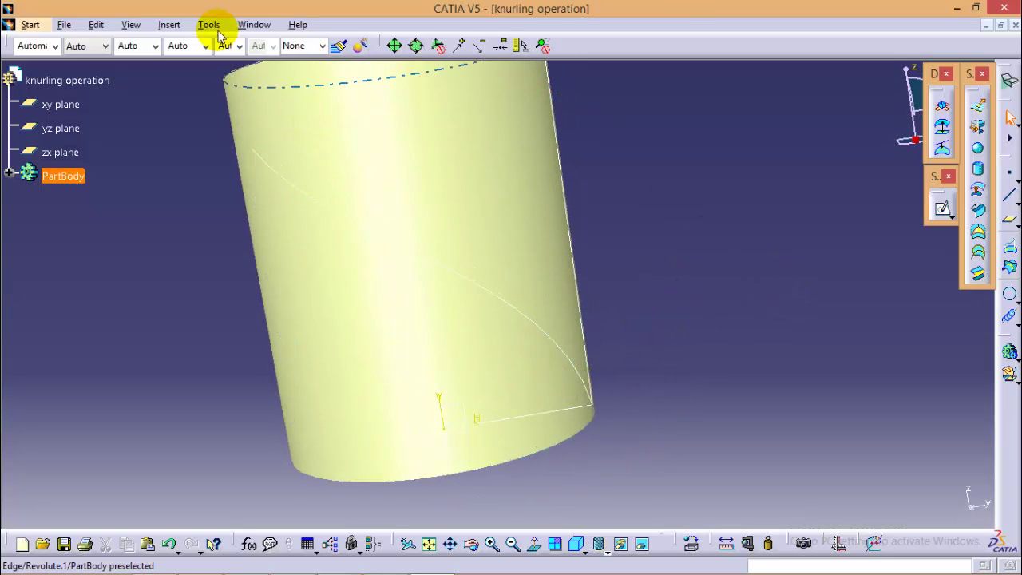
pyautogui.click(169, 25)
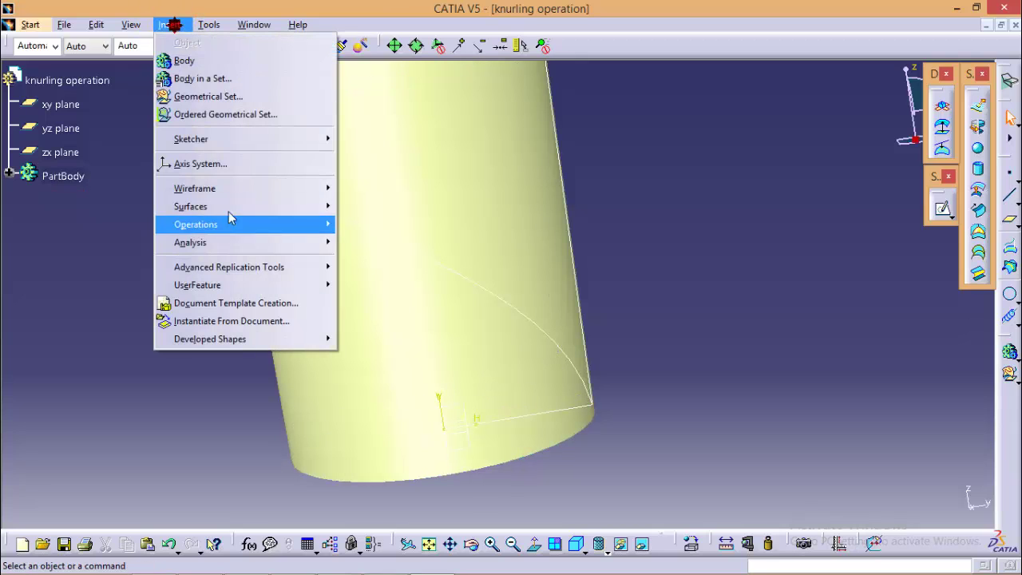
pyautogui.moveTo(296, 228)
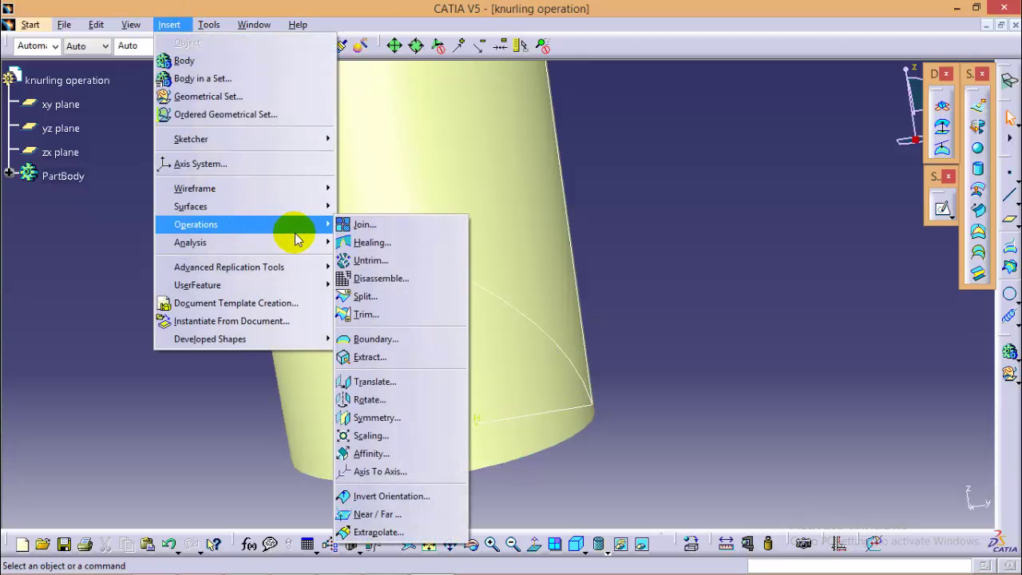
pyautogui.click(378, 532)
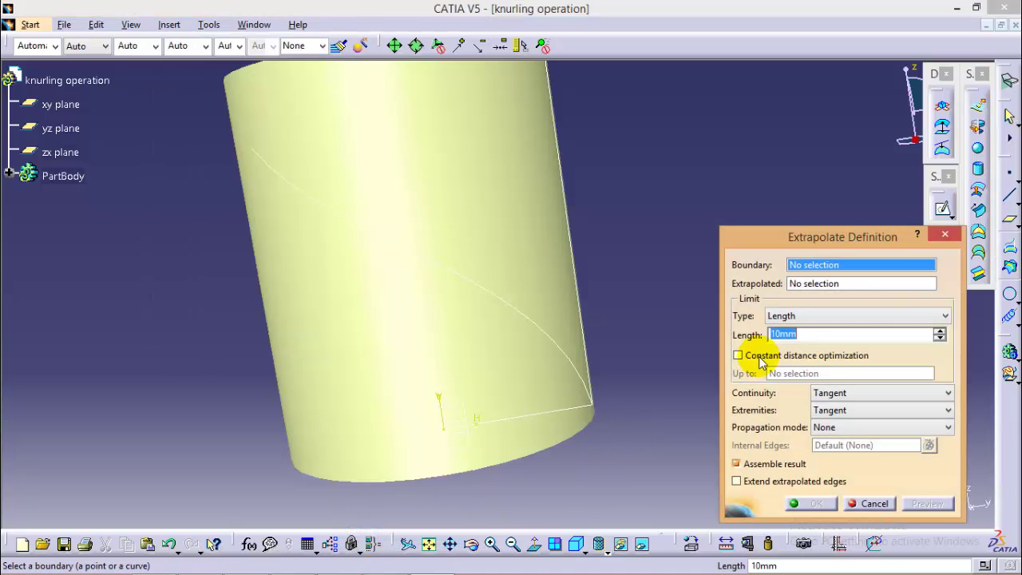
pyautogui.moveTo(616, 466); pyautogui.dragTo(636, 380, button='middle')
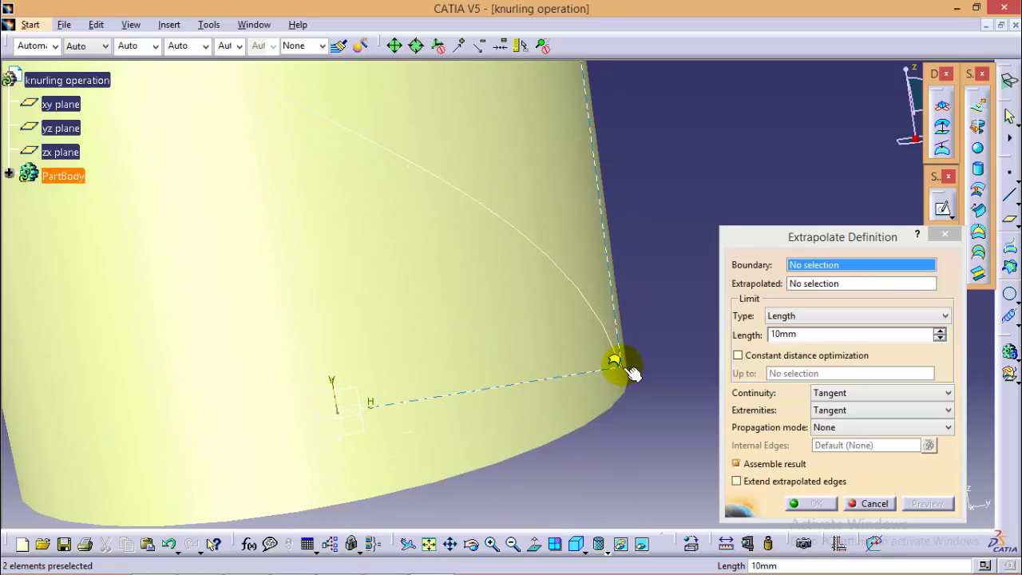
pyautogui.click(633, 375)
pyautogui.click(646, 339)
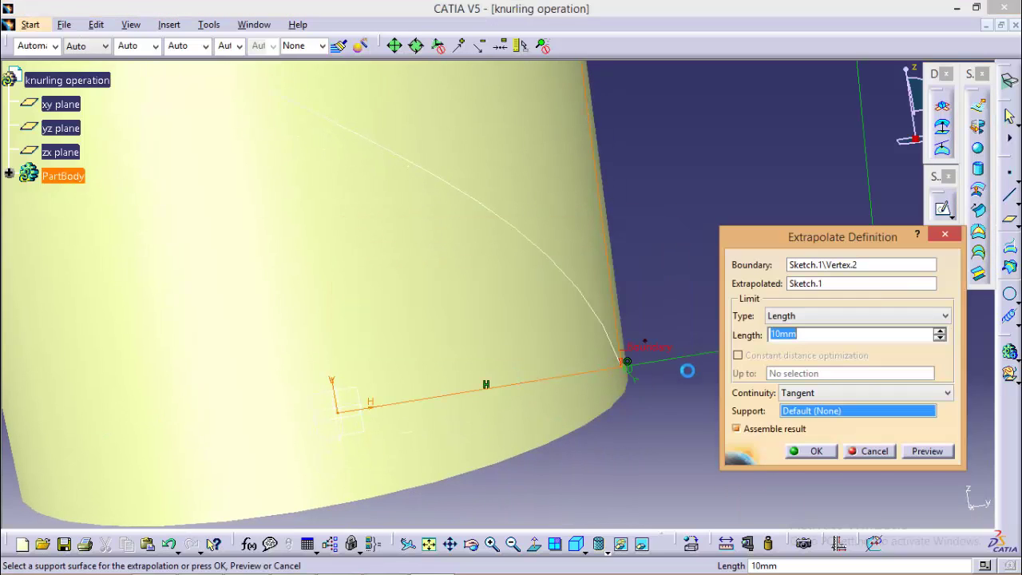
pyautogui.click(838, 284)
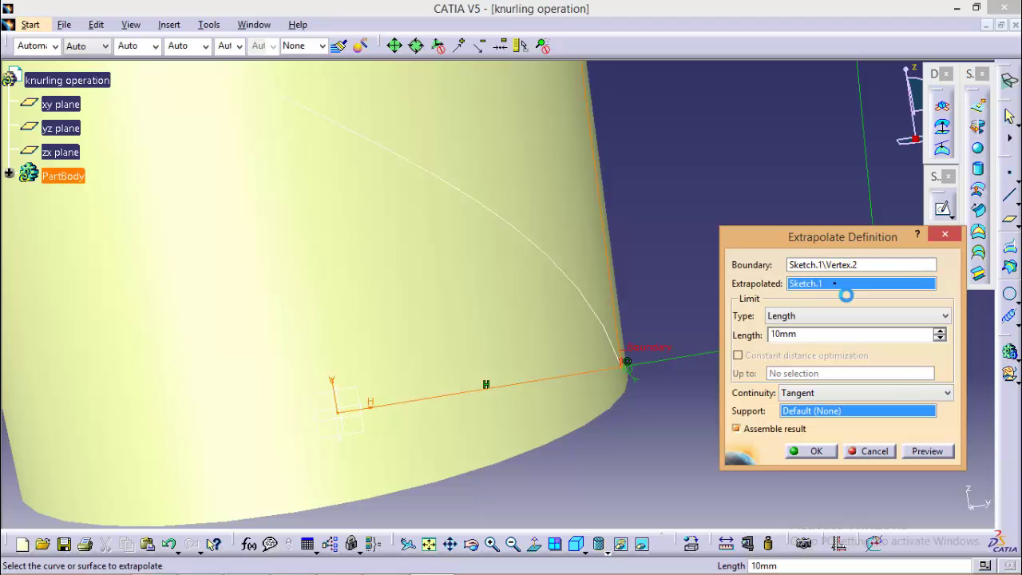
pyautogui.click(557, 261)
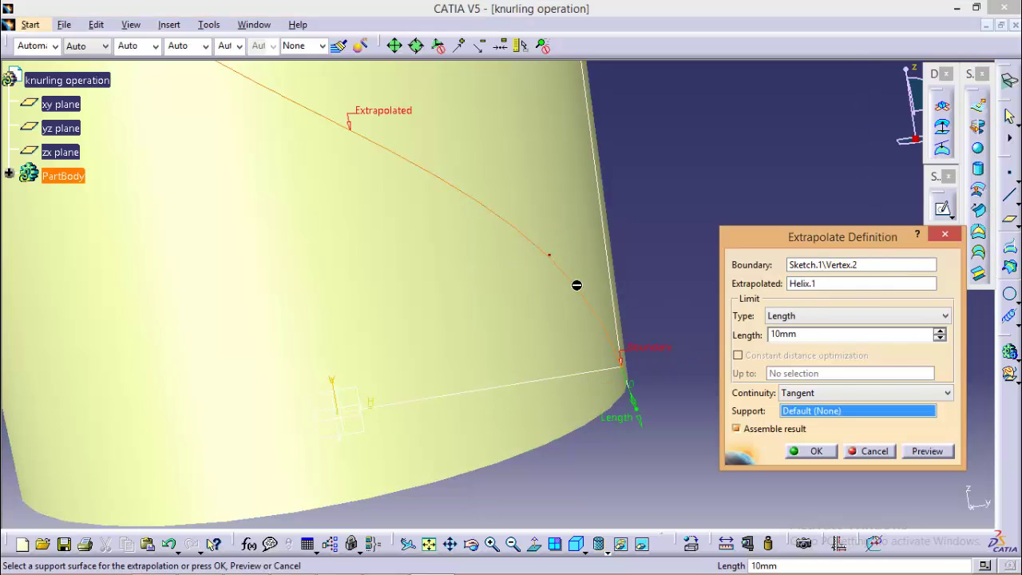
# Step: Set the extrapolation's continuity to Curvature and its length to 20 mm, and create the extended helix
pyautogui.click(894, 393)
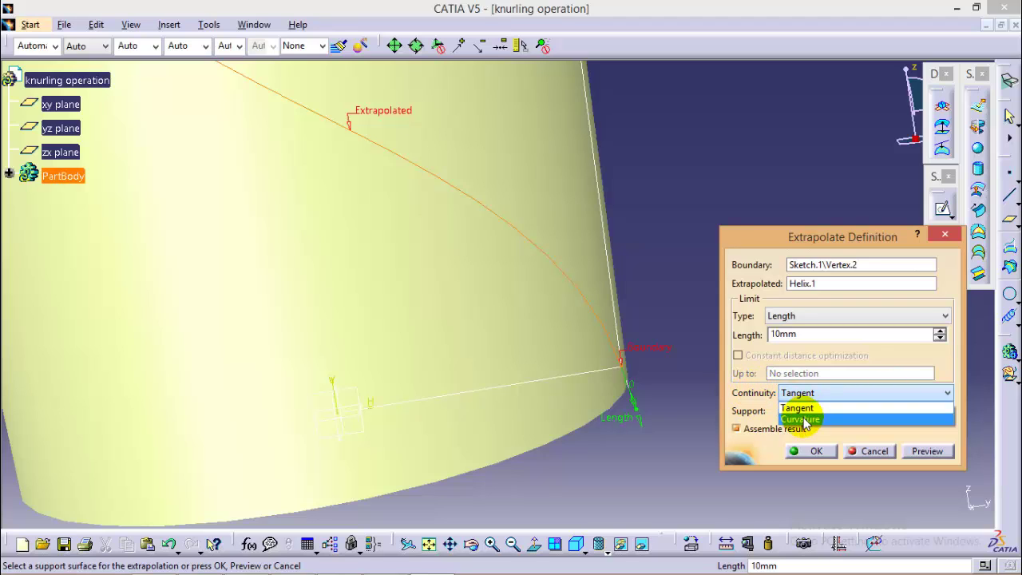
pyautogui.click(801, 419)
pyautogui.click(819, 339)
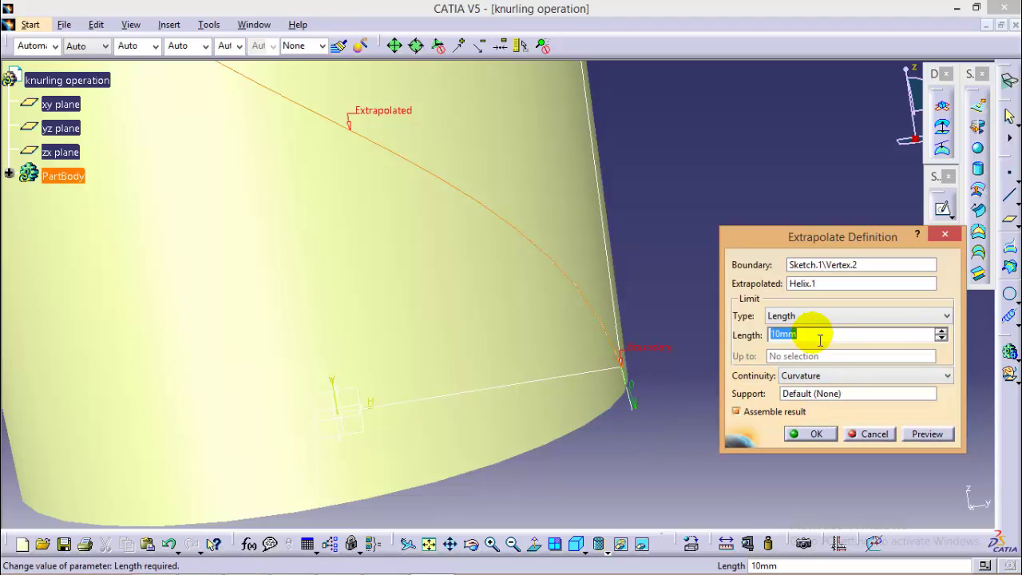
pyautogui.write('20')
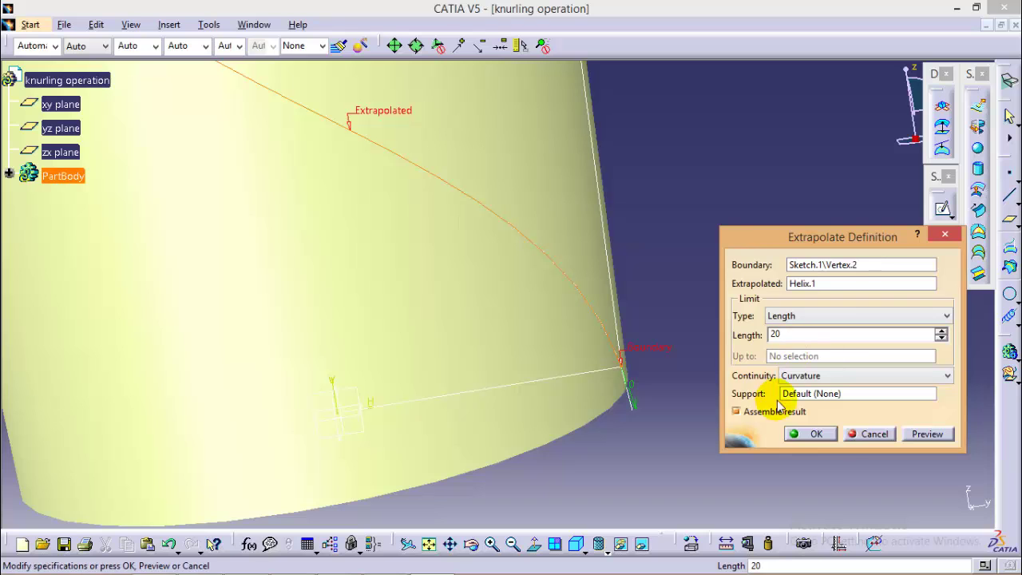
pyautogui.click(808, 434)
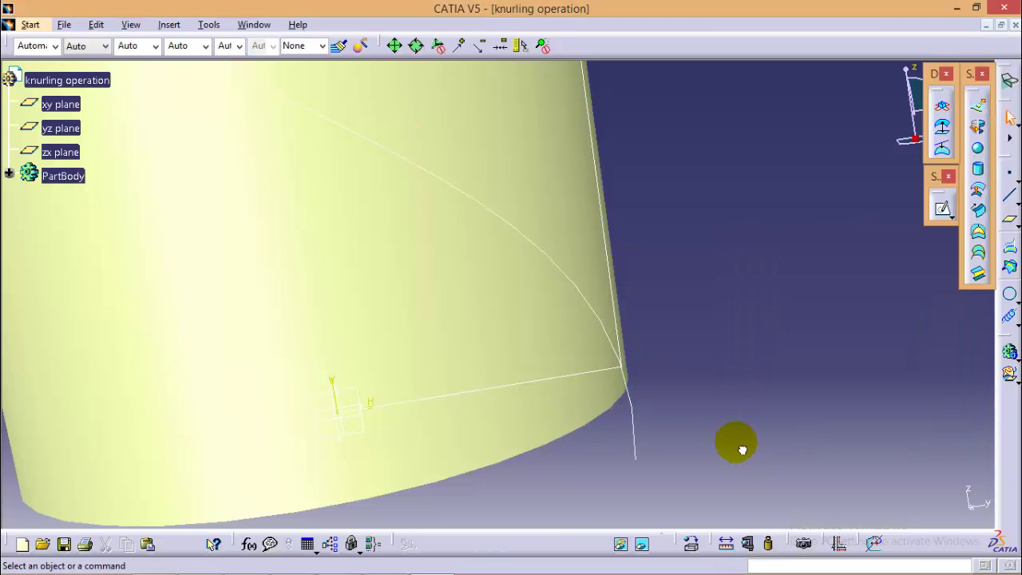
# Step: Mirror the extrapolated helix about the yz plane with the Symmetry operation
pyautogui.moveTo(682, 305)
pyautogui.mouseDown(button='middle')
pyautogui.moveTo(684, 293)
pyautogui.moveTo(733, 347)
pyautogui.moveTo(710, 253)
pyautogui.moveTo(639, 301)
pyautogui.moveTo(678, 320)
pyautogui.moveTo(666, 370)
pyautogui.moveTo(680, 312)
pyautogui.mouseUp(button='middle')
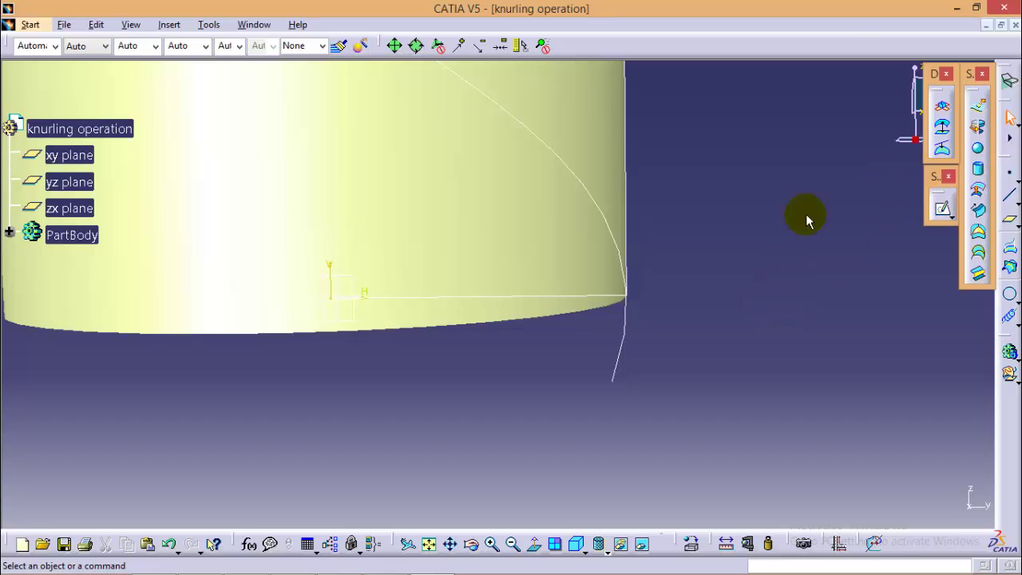
pyautogui.moveTo(708, 263)
pyautogui.keyDown('ctrl'); pyautogui.mouseDown(button='middle')
pyautogui.moveTo(712, 381)
pyautogui.moveTo(684, 287)
pyautogui.moveTo(676, 342)
pyautogui.moveTo(684, 301)
pyautogui.mouseUp(button='middle'); pyautogui.keyUp('ctrl')
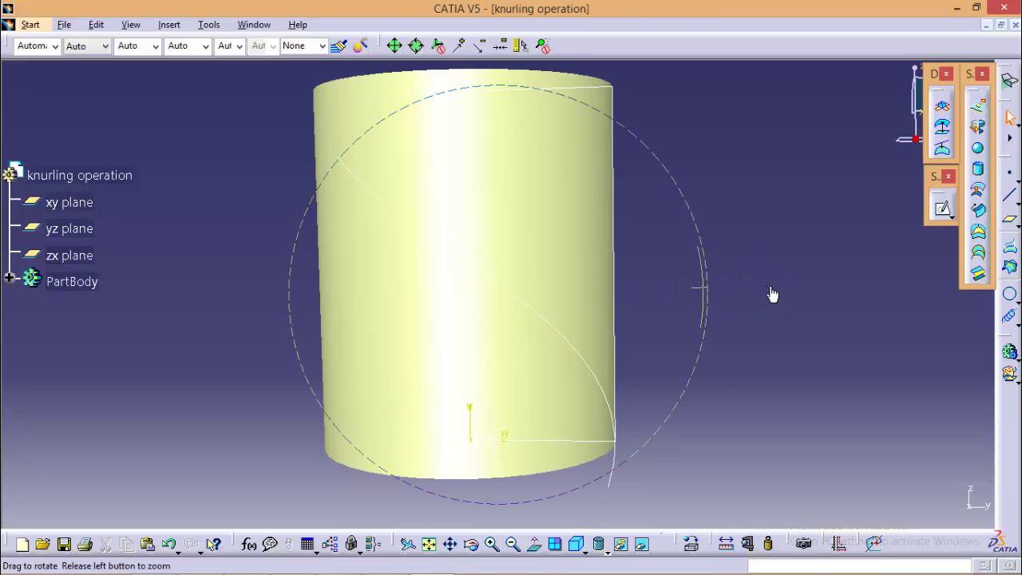
pyautogui.moveTo(772, 295); pyautogui.dragTo(522, 312, button='middle')
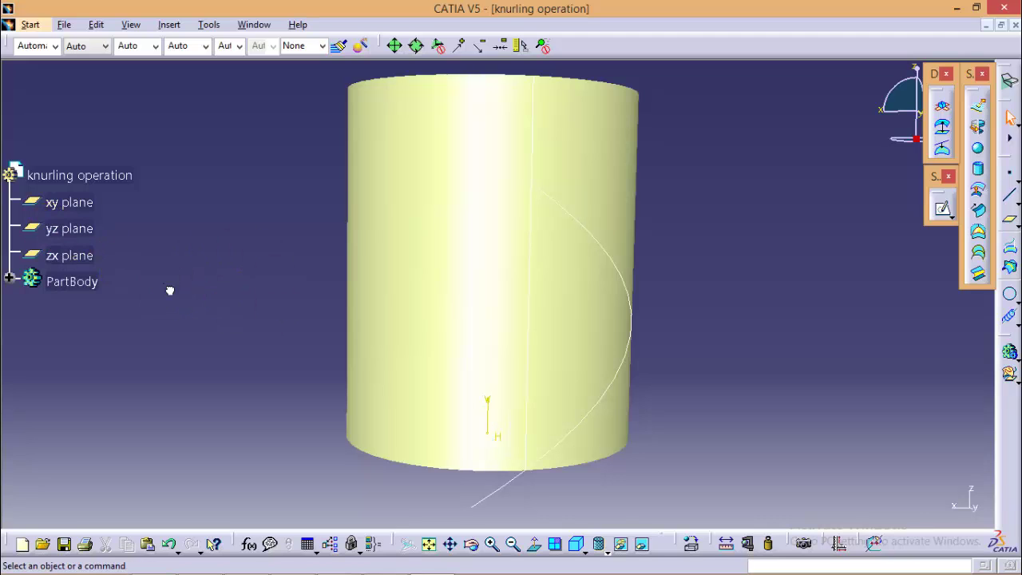
pyautogui.click(169, 24)
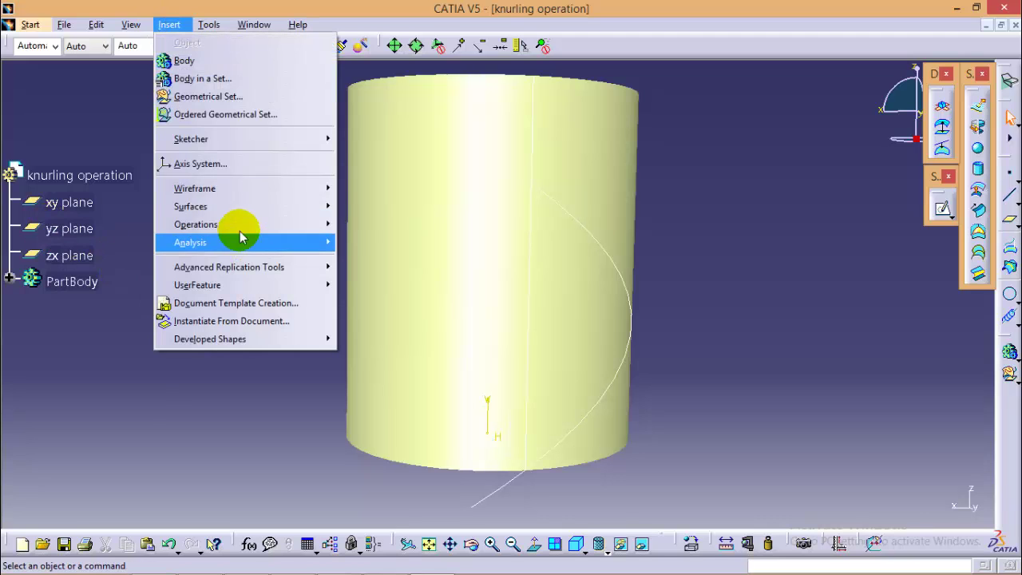
pyautogui.moveTo(274, 224)
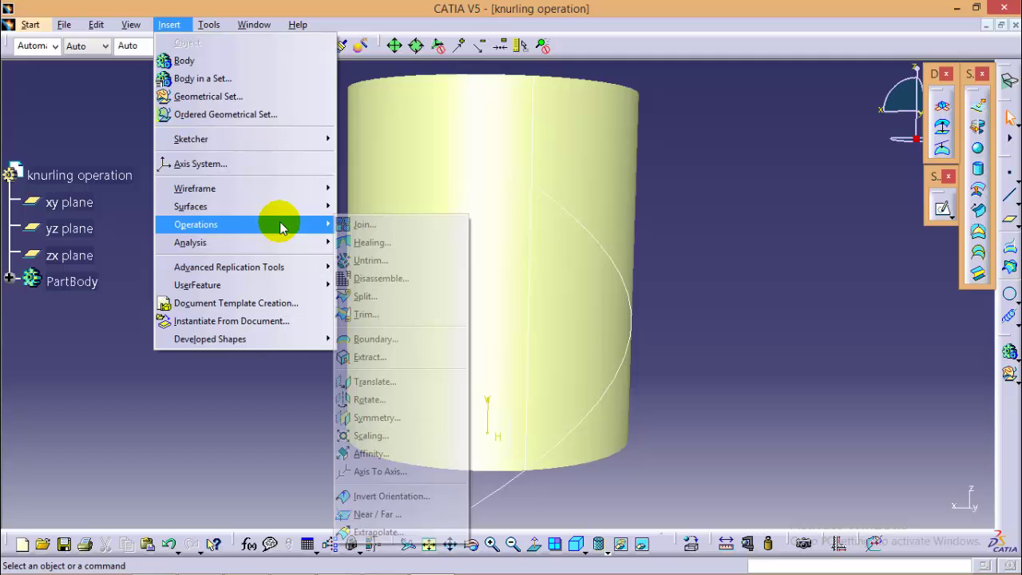
pyautogui.click(375, 419)
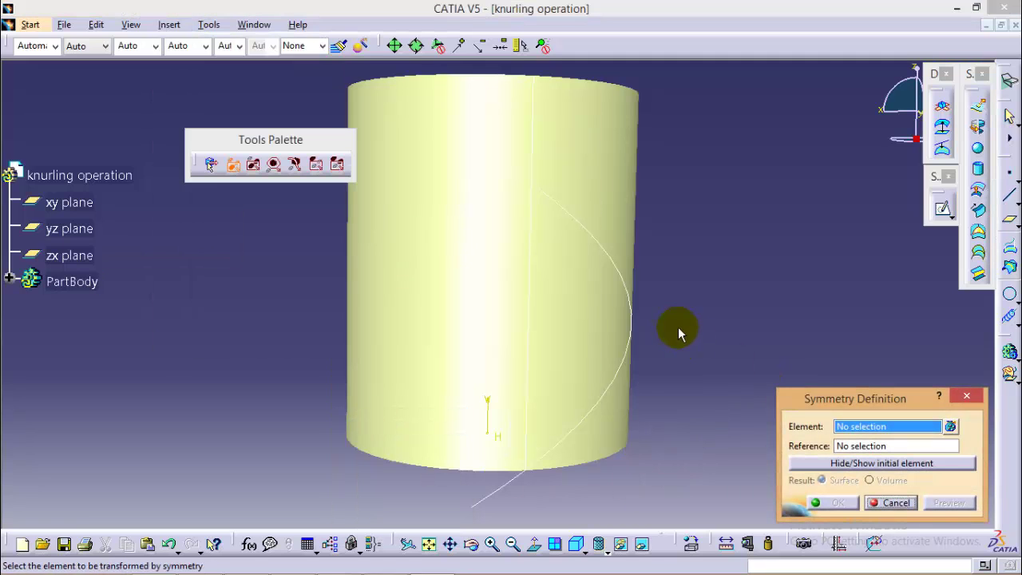
pyautogui.click(627, 374)
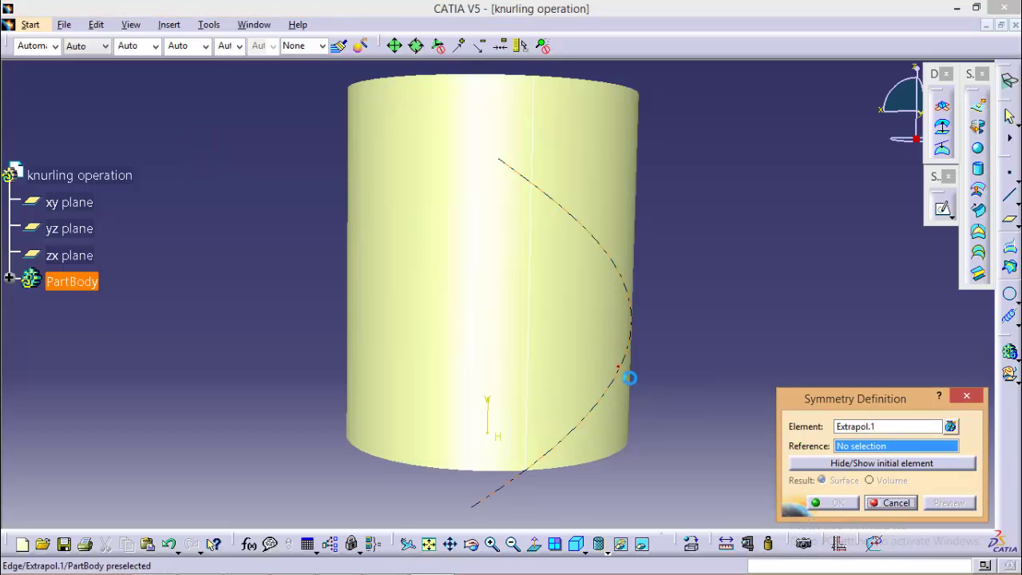
pyautogui.click(499, 425)
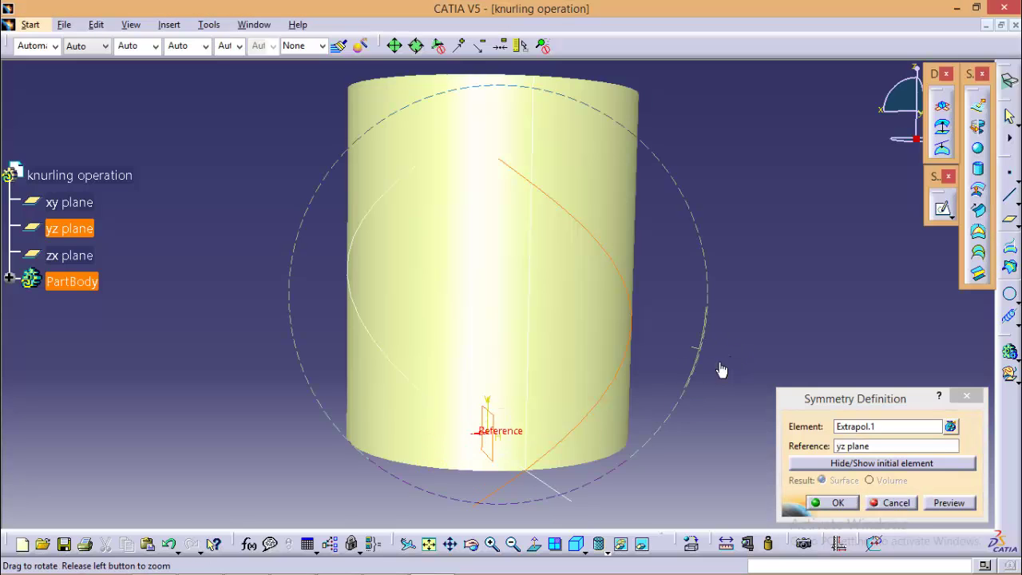
pyautogui.moveTo(721, 370); pyautogui.dragTo(684, 349, button='middle')
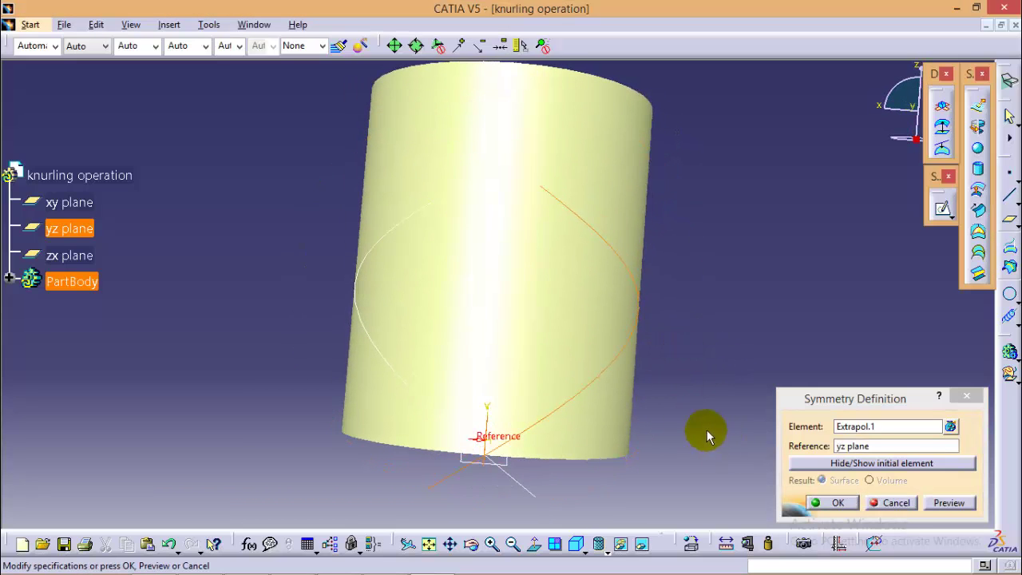
pyautogui.click(837, 503)
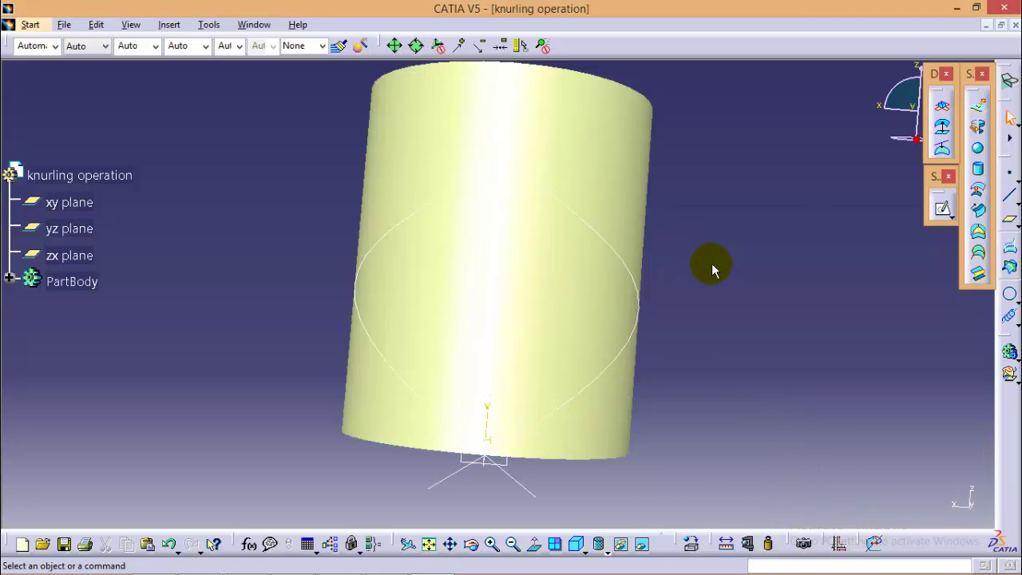
# Step: Create a plane normal to the extrapolated helix at its lower end vertex below the cylinder
pyautogui.moveTo(712, 266); pyautogui.dragTo(750, 284, button='middle')
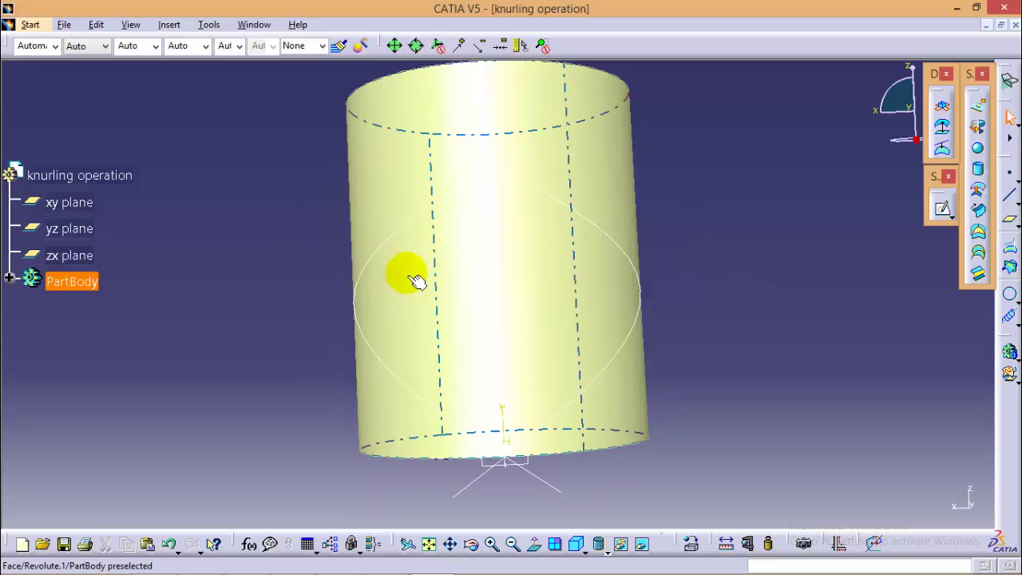
pyautogui.click(1011, 222)
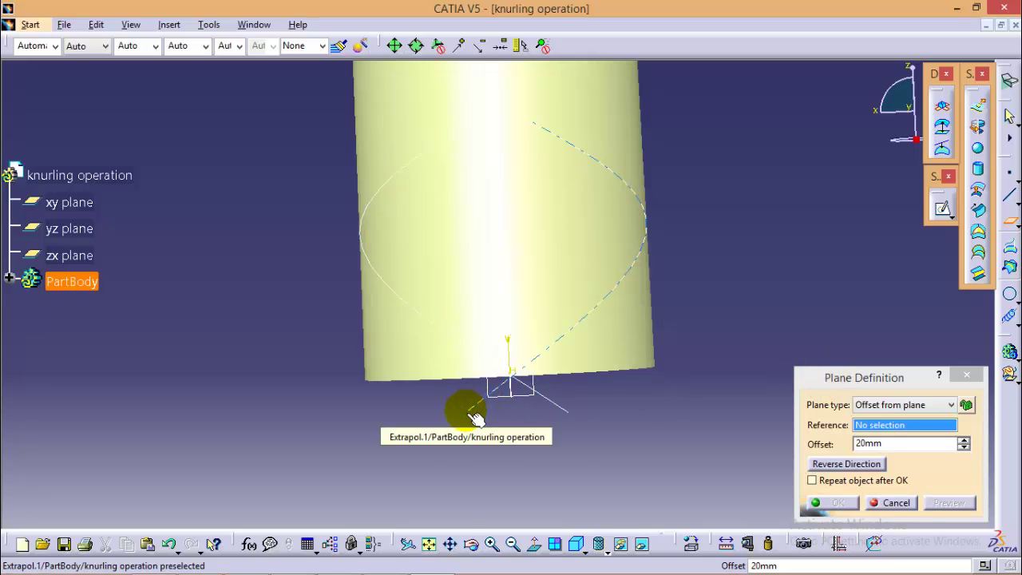
pyautogui.click(480, 414)
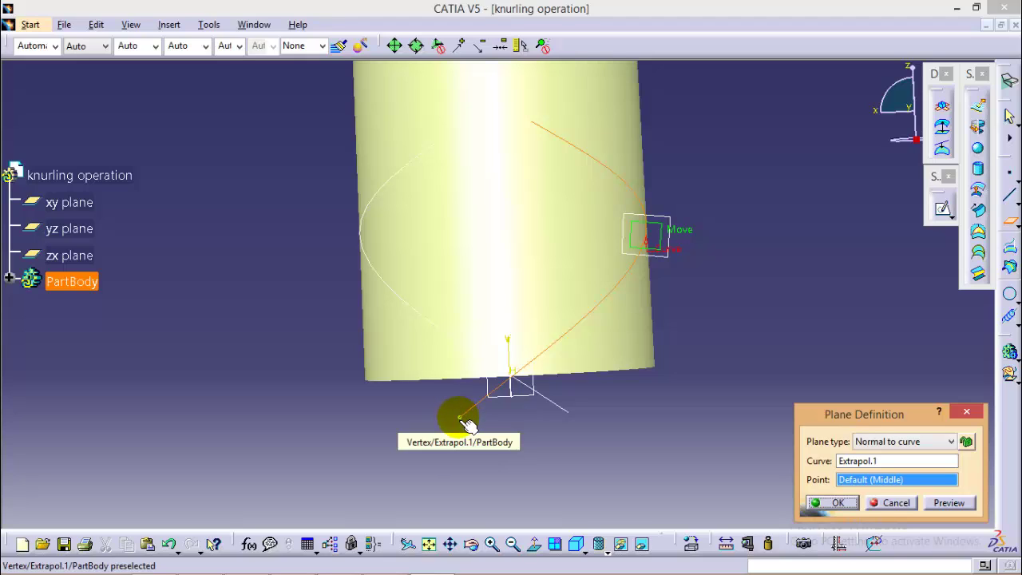
pyautogui.click(461, 419)
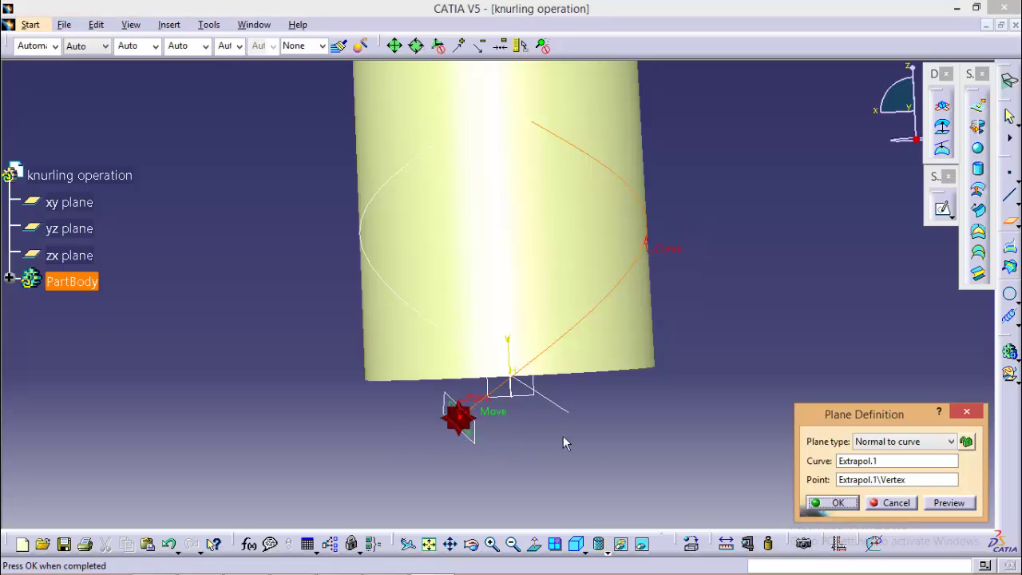
pyautogui.click(818, 505)
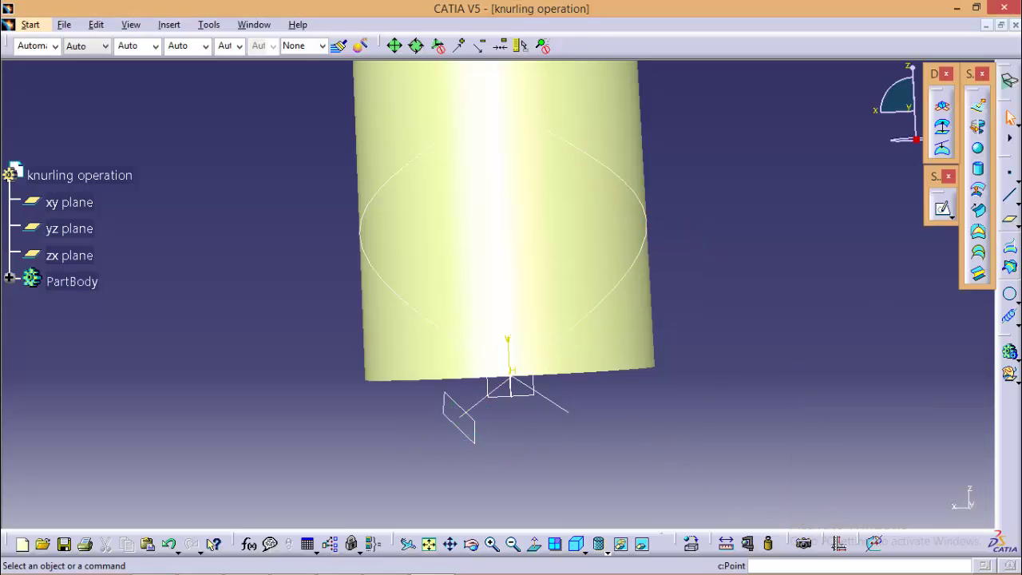
# Step: Create a plane normal to the mirrored helix at its lower end vertex below the cylinder
pyautogui.click(1010, 224)
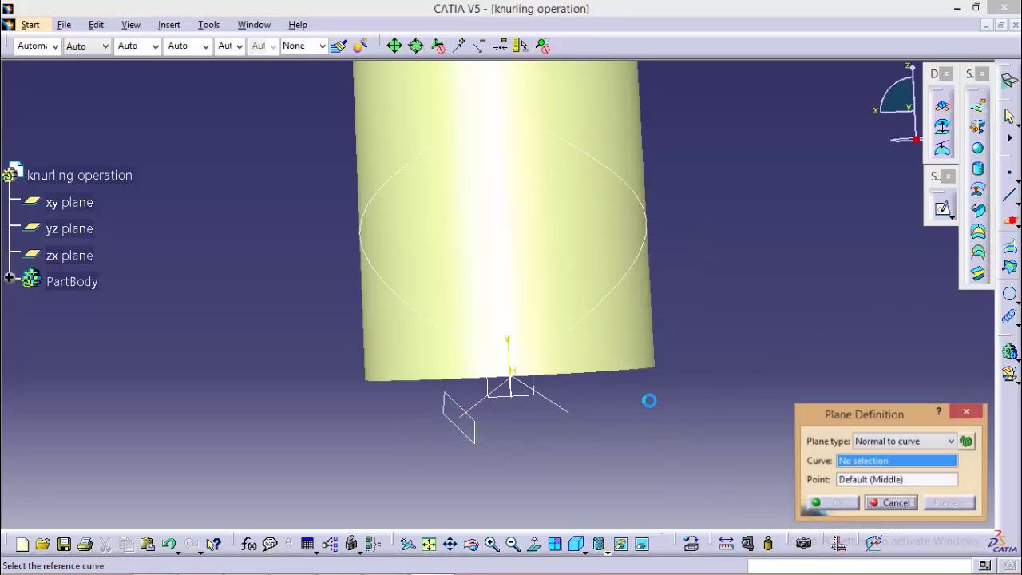
pyautogui.click(561, 408)
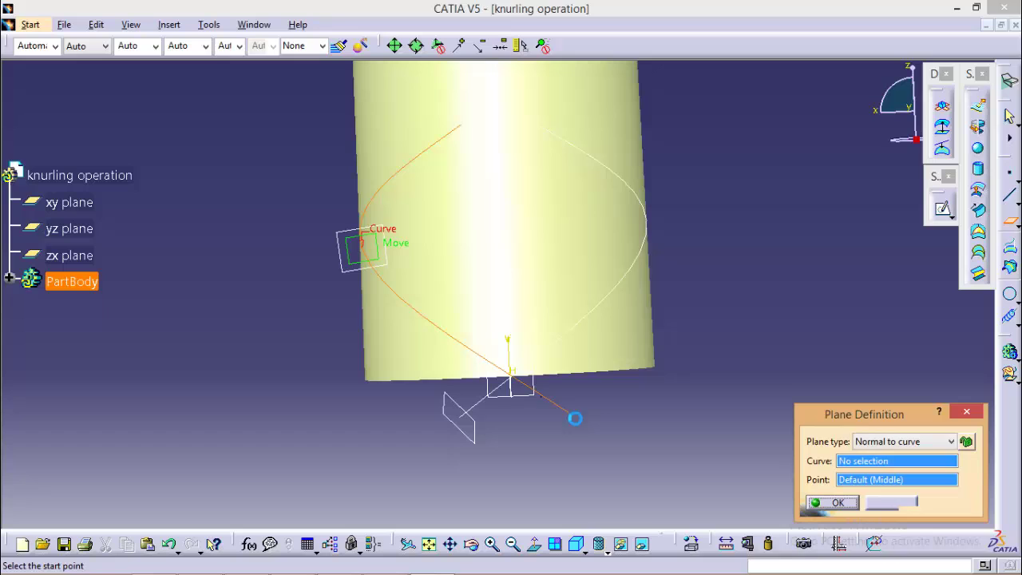
pyautogui.click(573, 414)
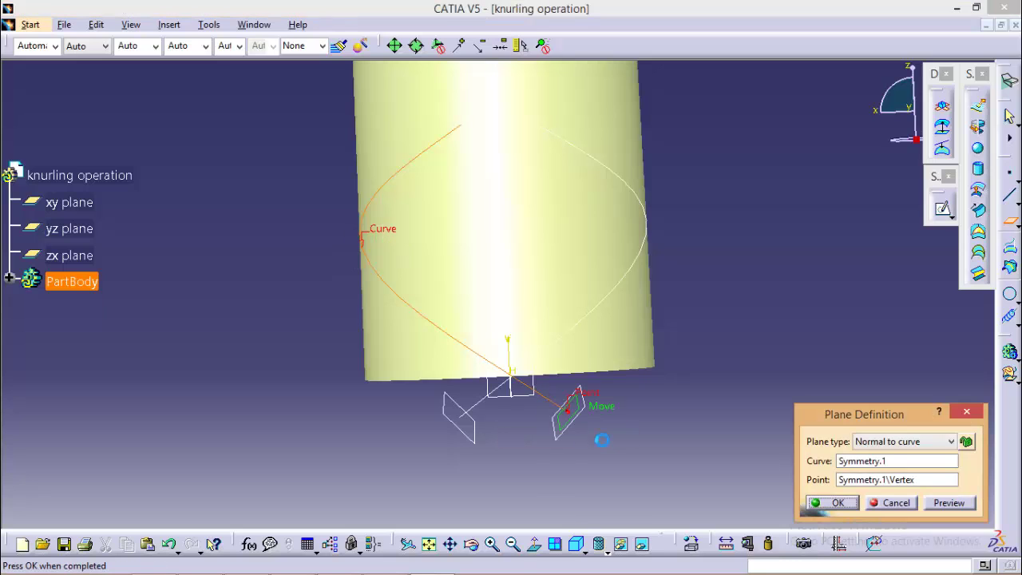
pyautogui.click(830, 502)
# Step: Switch to the Part Design workbench
pyautogui.moveTo(765, 190)
pyautogui.mouseDown(button='middle')
pyautogui.moveTo(769, 232)
pyautogui.moveTo(760, 209)
pyautogui.mouseUp(button='middle')
pyautogui.moveTo(258, 213); pyautogui.dragTo(379, 201, button='middle')
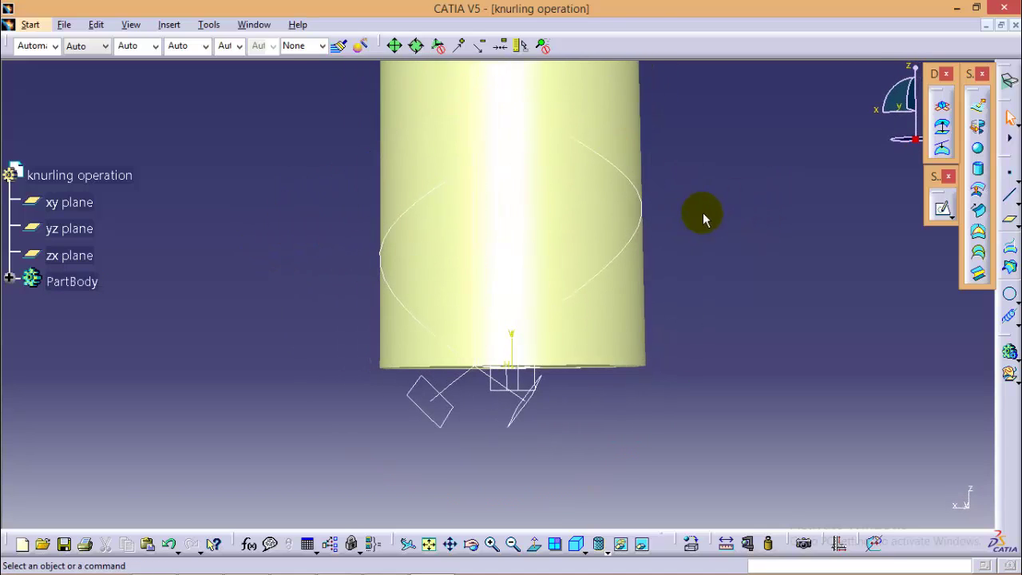
pyautogui.moveTo(703, 214)
pyautogui.mouseDown(button='middle')
pyautogui.moveTo(745, 234)
pyautogui.moveTo(766, 216)
pyautogui.moveTo(719, 232)
pyautogui.moveTo(711, 224)
pyautogui.mouseUp(button='middle')
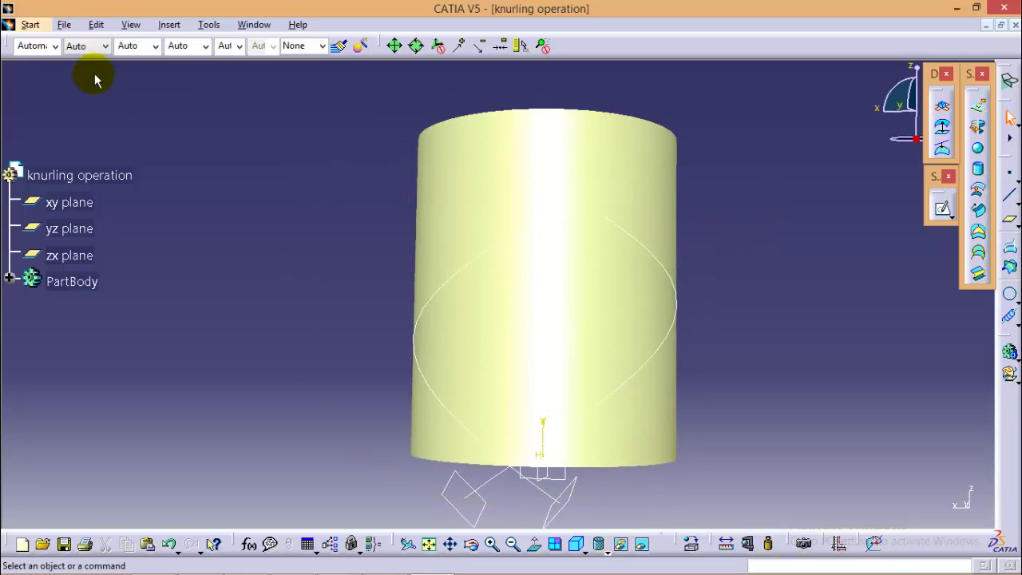
pyautogui.click(30, 27)
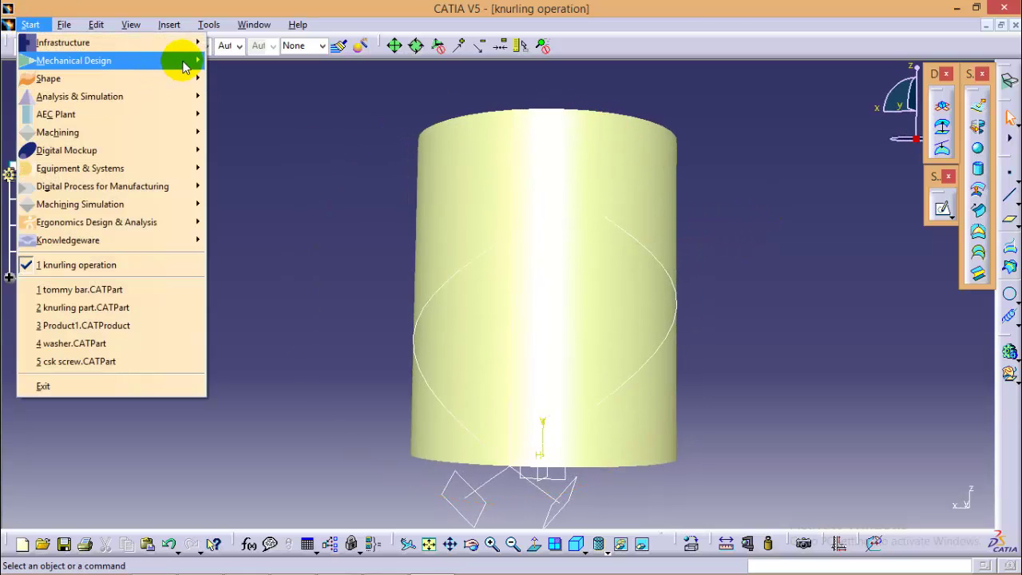
pyautogui.moveTo(171, 59)
pyautogui.click(247, 59)
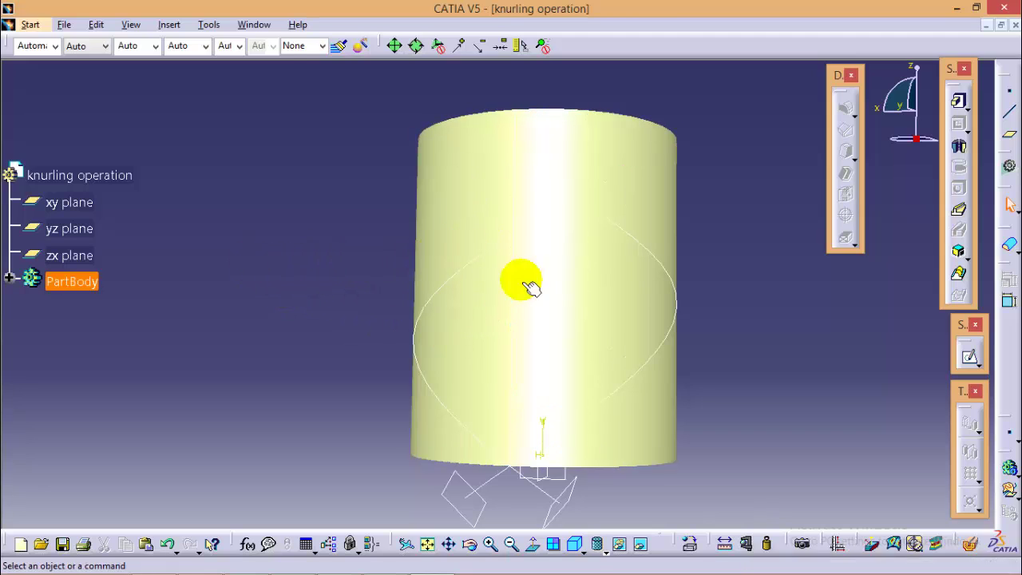
# Step: Turn the revolved cylinder surface into a solid with the Close Surface feature
pyautogui.click(168, 25)
pyautogui.moveTo(221, 276)
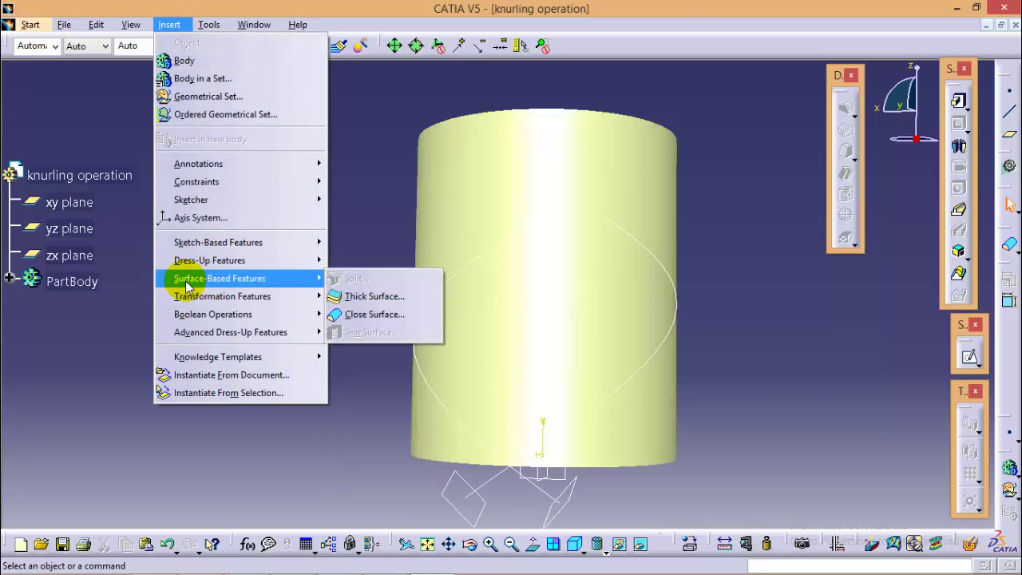
pyautogui.click(359, 316)
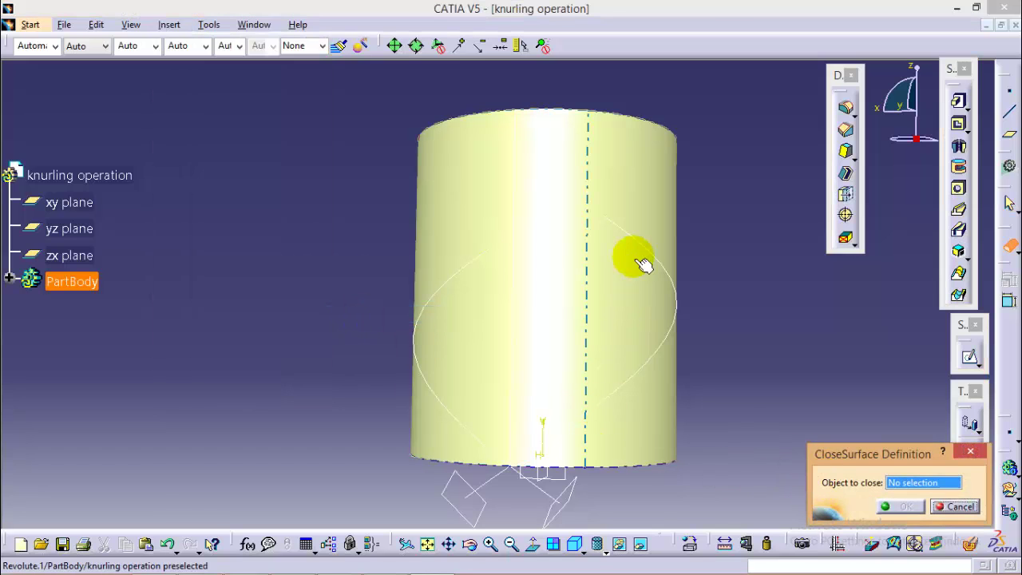
pyautogui.click(609, 170)
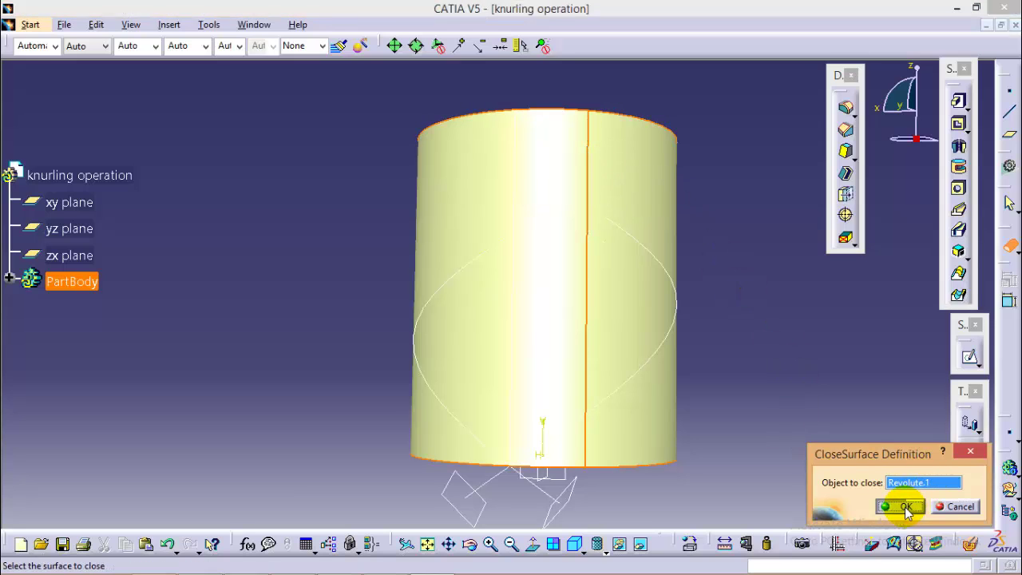
pyautogui.click(905, 507)
pyautogui.click(288, 345)
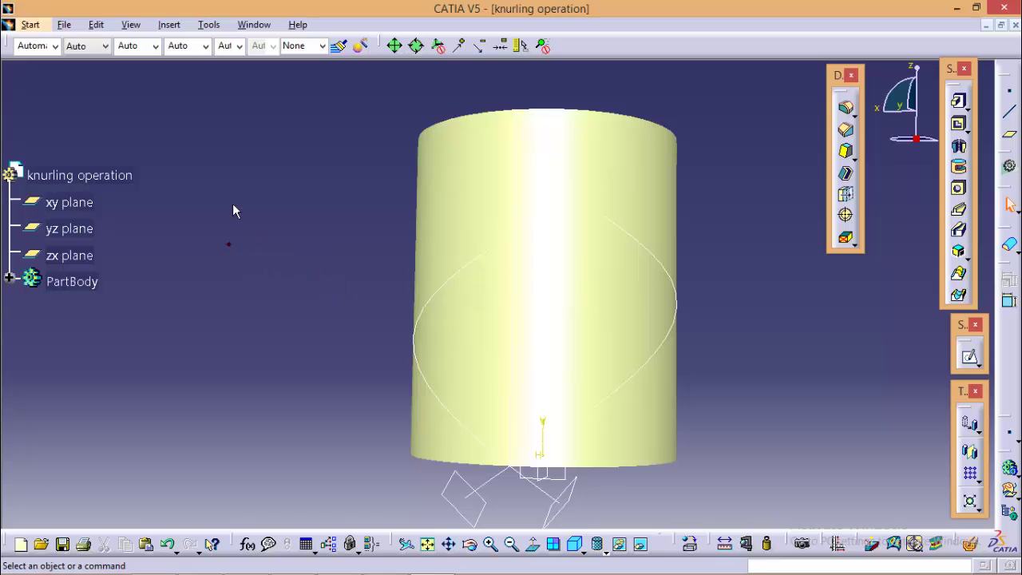
# Step: Hide all surfaces in the part
pyautogui.click(210, 25)
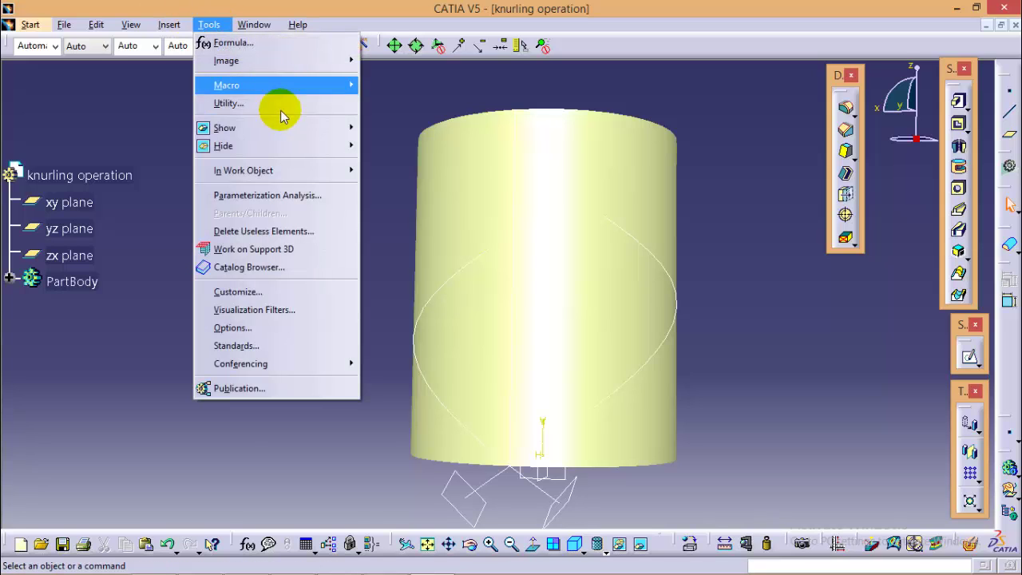
pyautogui.moveTo(317, 150)
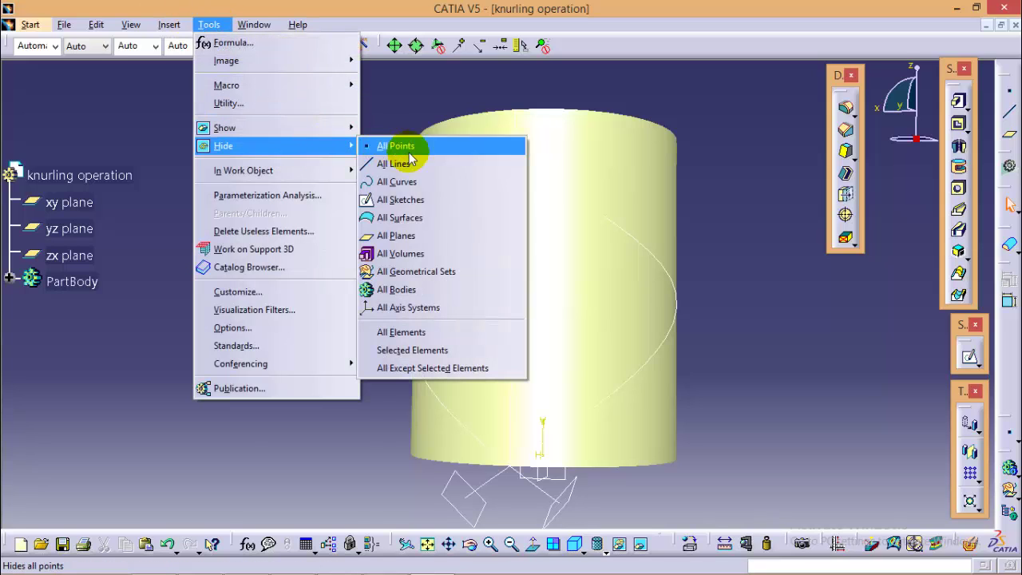
pyautogui.click(401, 222)
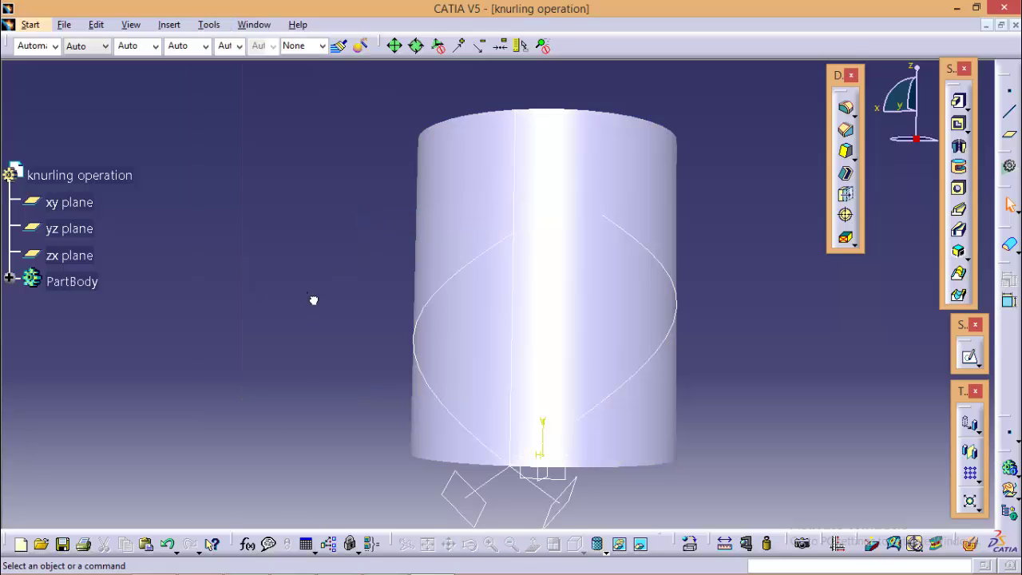
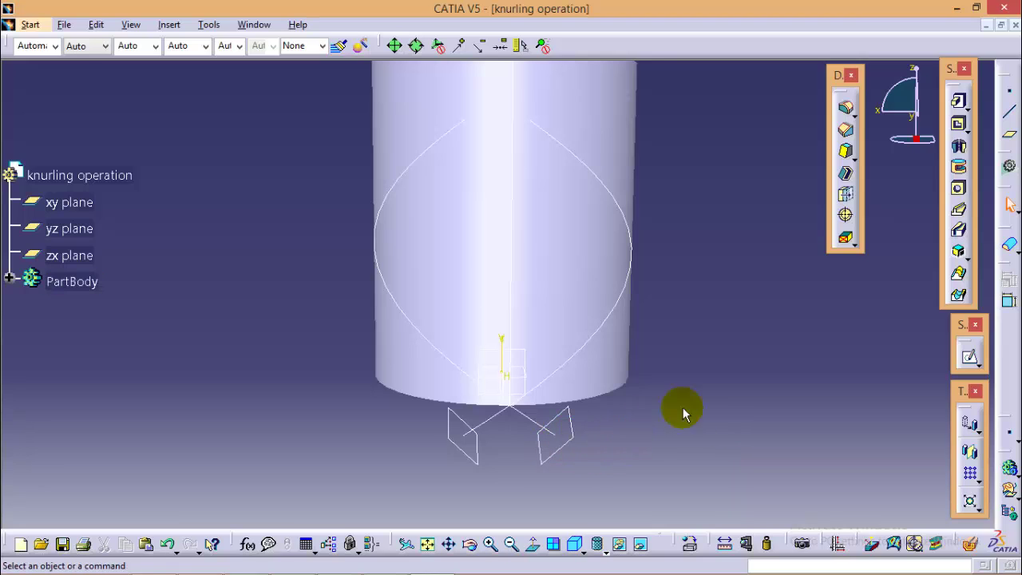
# Step: Open a new sketch on the plane normal to the mirrored helix's lower end
pyautogui.click(575, 452)
pyautogui.click(969, 360)
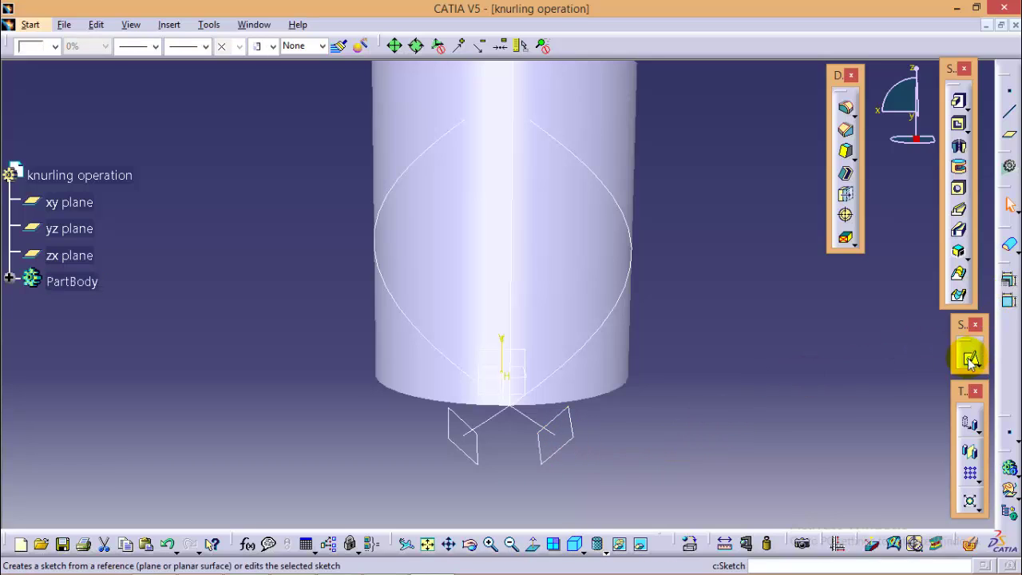
pyautogui.click(565, 451)
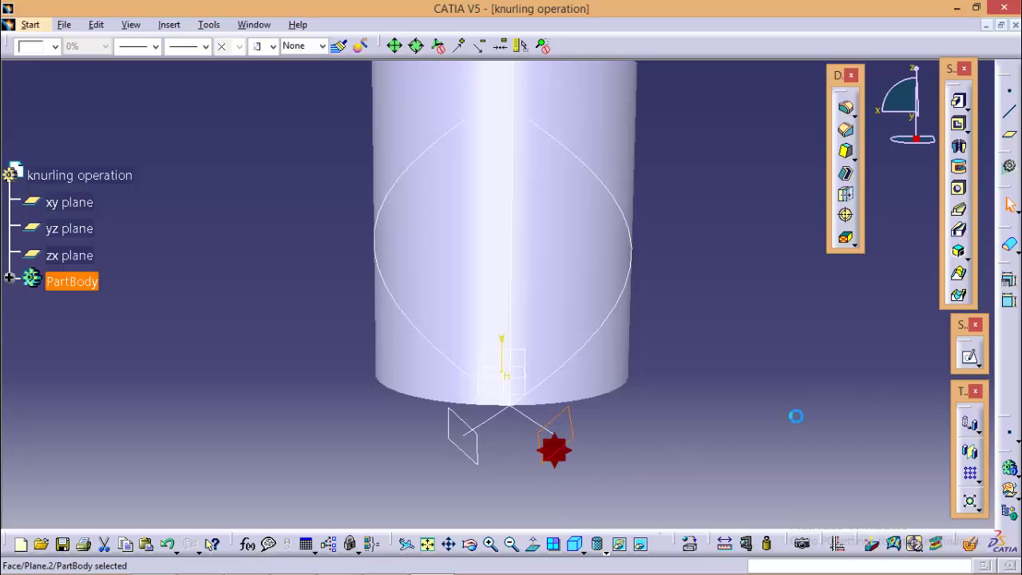
pyautogui.click(971, 359)
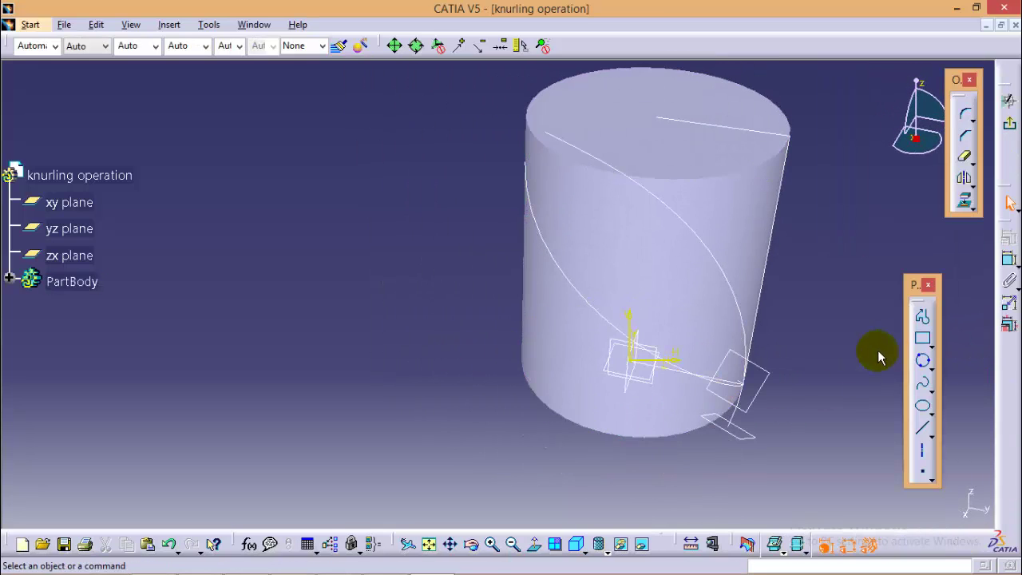
# Step: Sketch an open V-shaped profile of two lines beside the cylinder's lower edge, with its apex pointing towards the cylinder
pyautogui.click(922, 317)
pyautogui.click(813, 368)
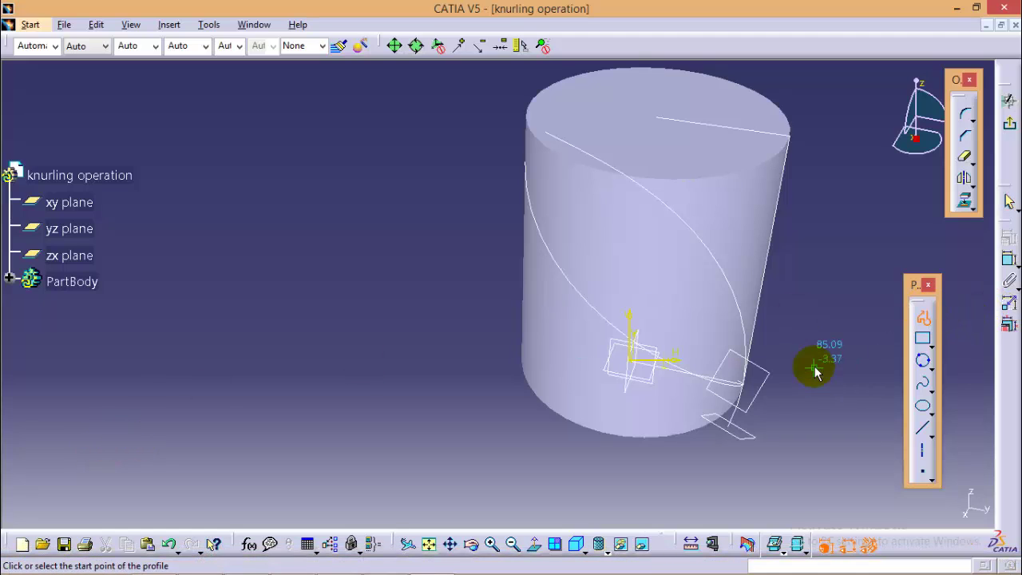
pyautogui.click(751, 395)
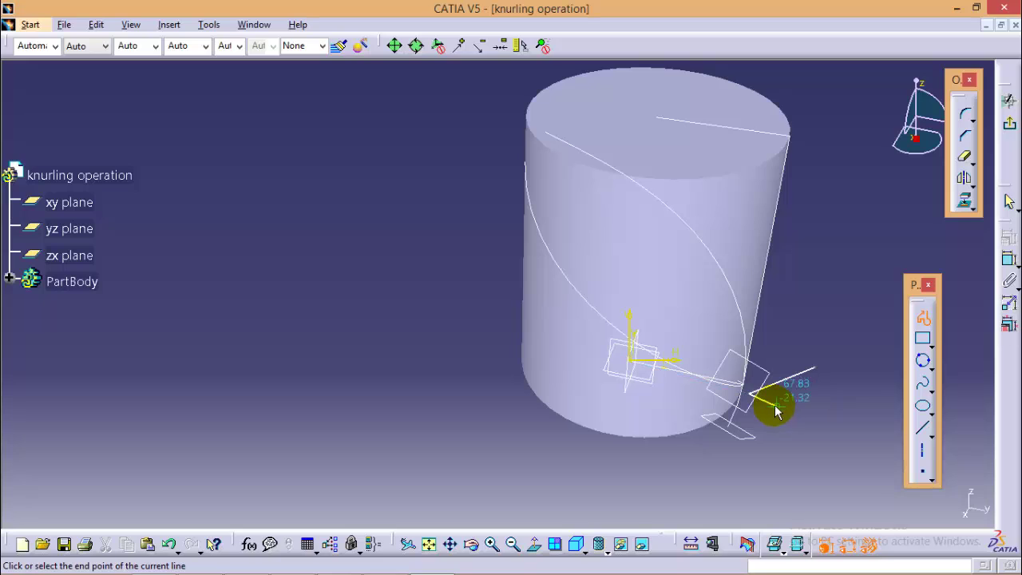
pyautogui.click(820, 427)
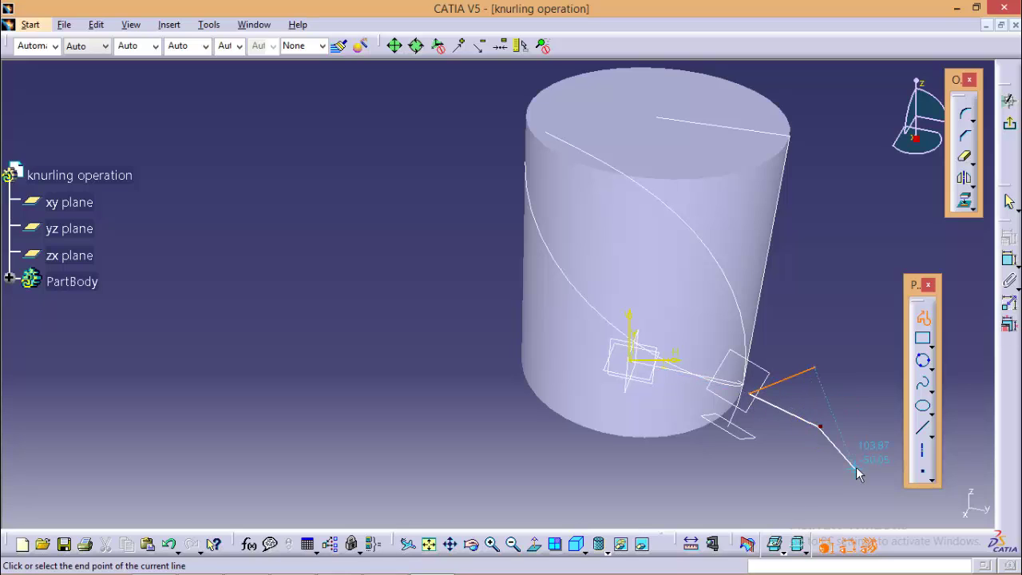
pyautogui.press('Escape')
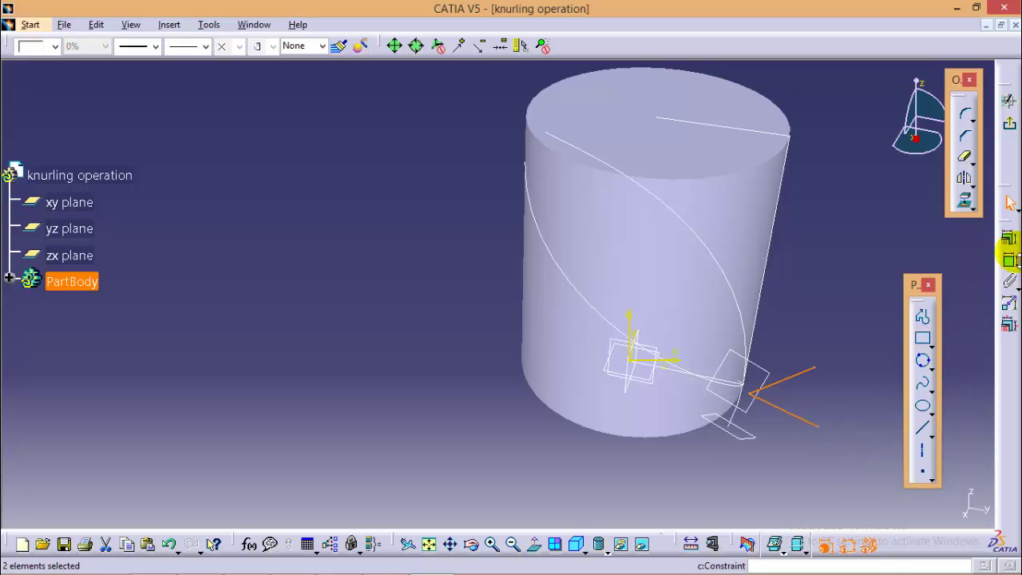
# Step: Dimension the angle between the two lines of the V and set it to 80 degrees
pyautogui.click(1008, 258)
pyautogui.click(809, 419)
pyautogui.click(823, 402)
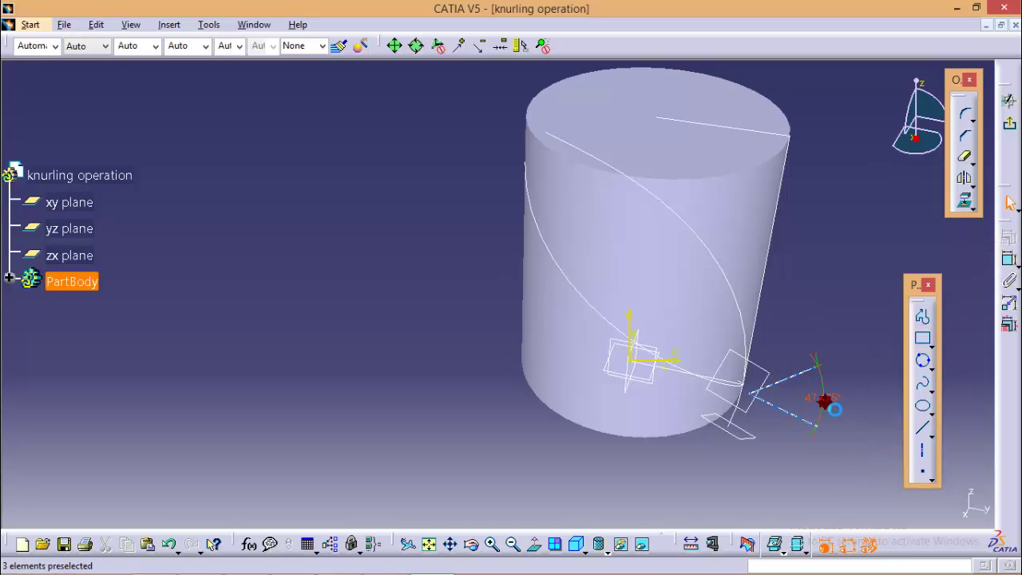
pyautogui.click(828, 406)
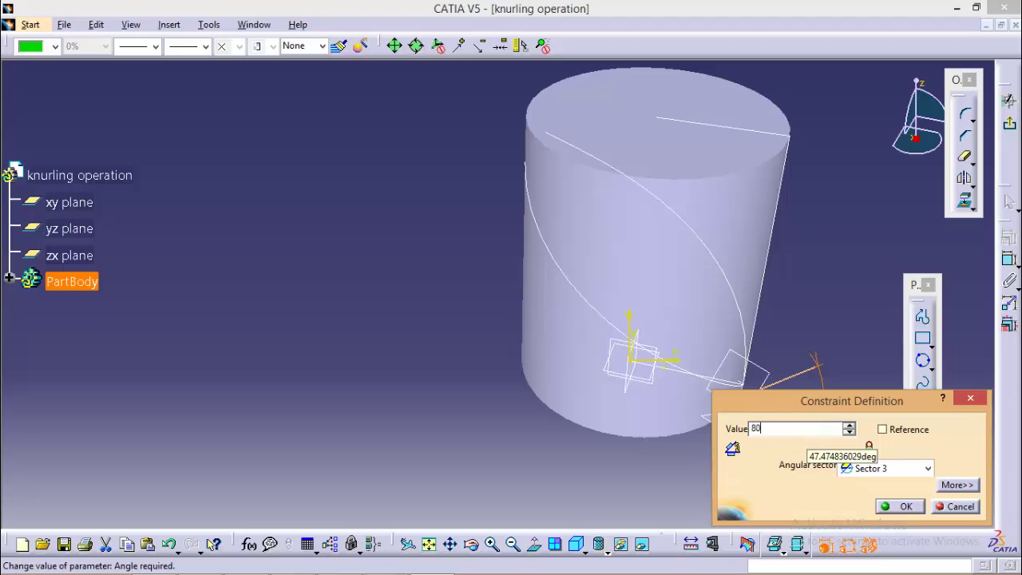
pyautogui.press('Return')
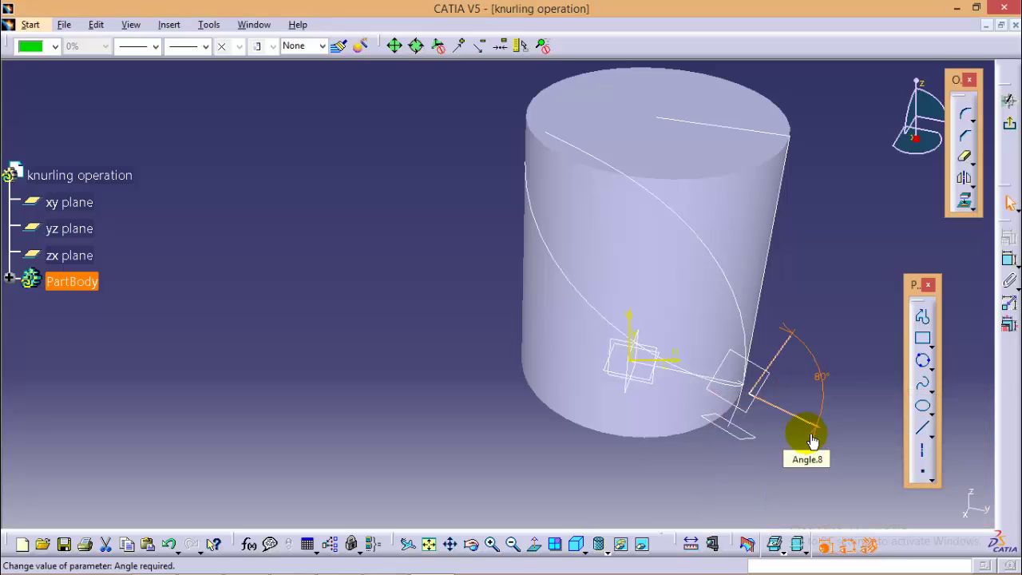
pyautogui.click(818, 439)
pyautogui.moveTo(848, 351)
pyautogui.mouseDown()
pyautogui.moveTo(791, 333)
pyautogui.moveTo(735, 410)
pyautogui.moveTo(744, 388)
pyautogui.moveTo(757, 419)
pyautogui.mouseUp()
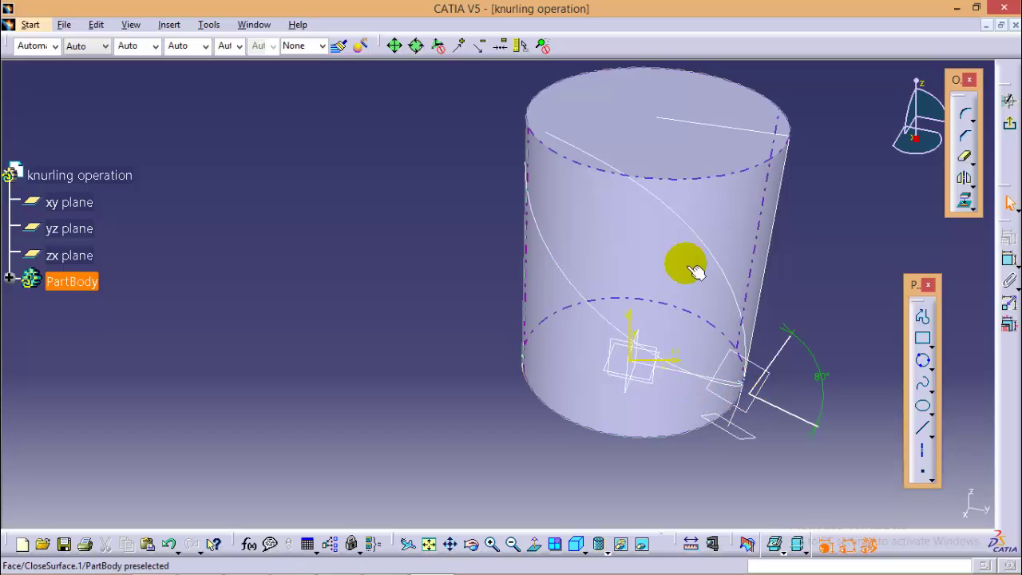
# Step: Constrain the V's apex to be coincident with the bottom line of the cylinder's revolve profile
pyautogui.moveTo(332, 258); pyautogui.dragTo(264, 281, button='middle')
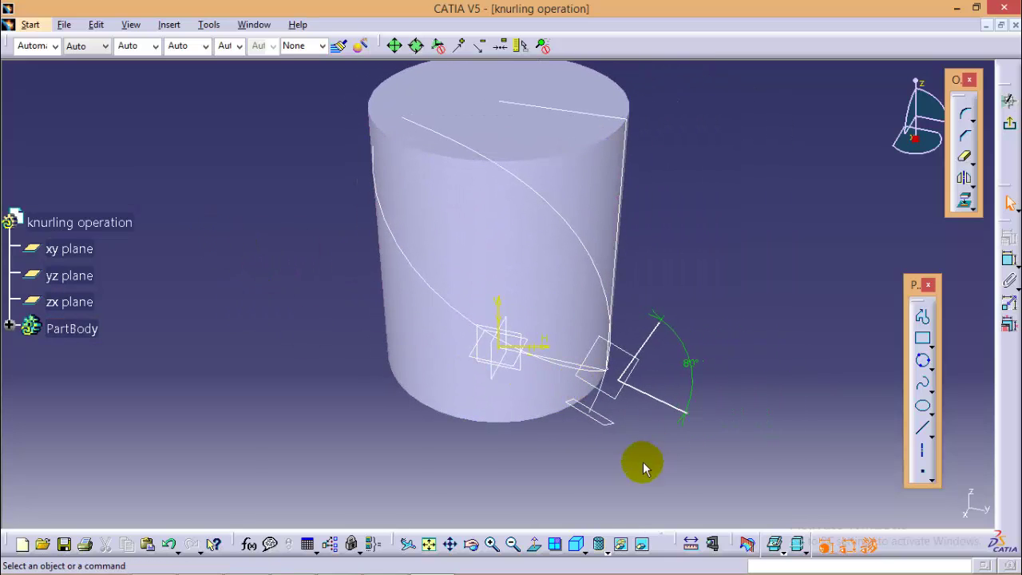
pyautogui.keyDown('ctrl'); pyautogui.moveTo(643, 468); pyautogui.dragTo(655, 452, button='middle'); pyautogui.keyUp('ctrl')
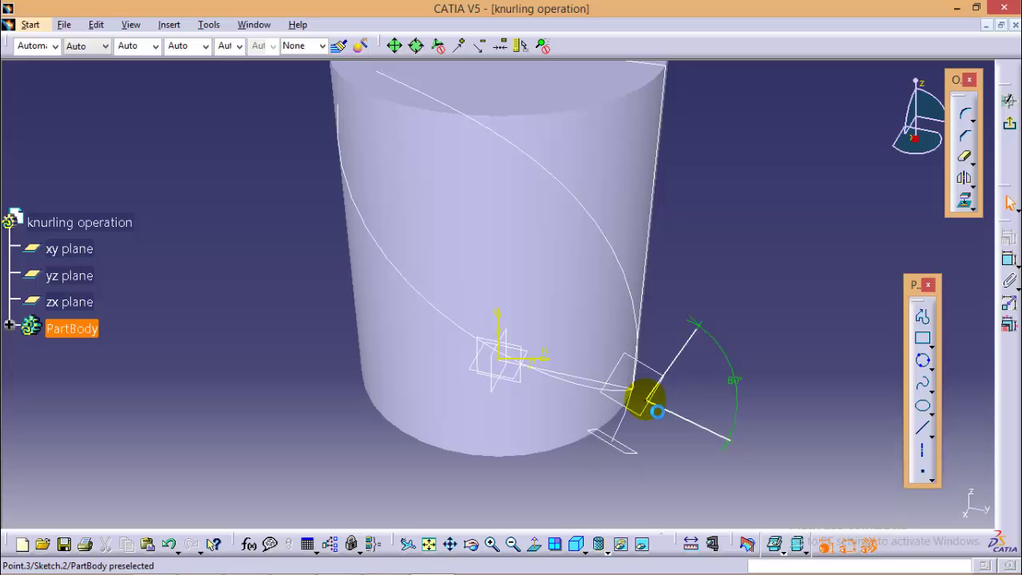
pyautogui.click(656, 411)
pyautogui.keyDown('ctrl'); pyautogui.click(589, 377); pyautogui.keyUp('ctrl')
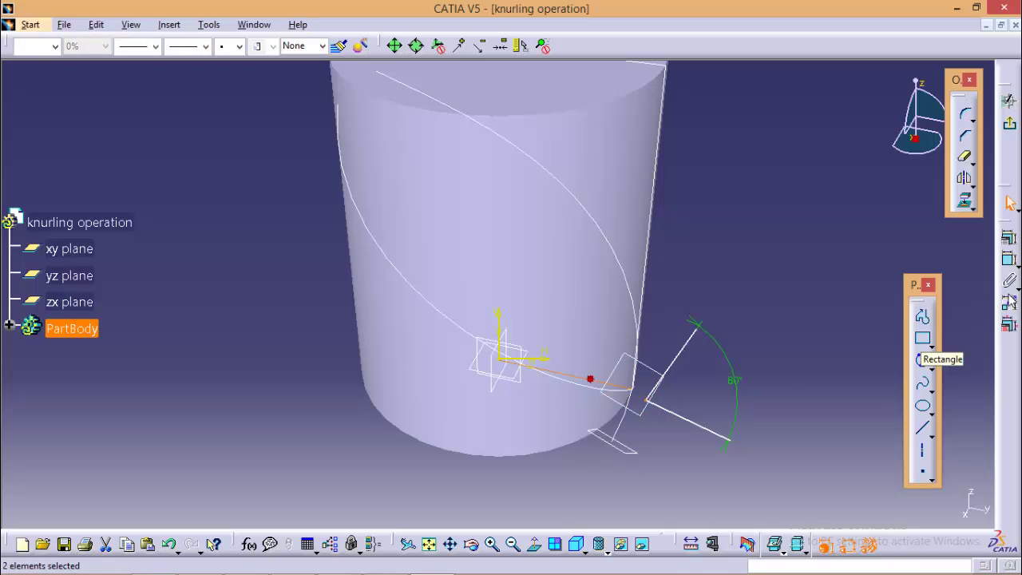
pyautogui.click(1009, 254)
pyautogui.click(899, 378)
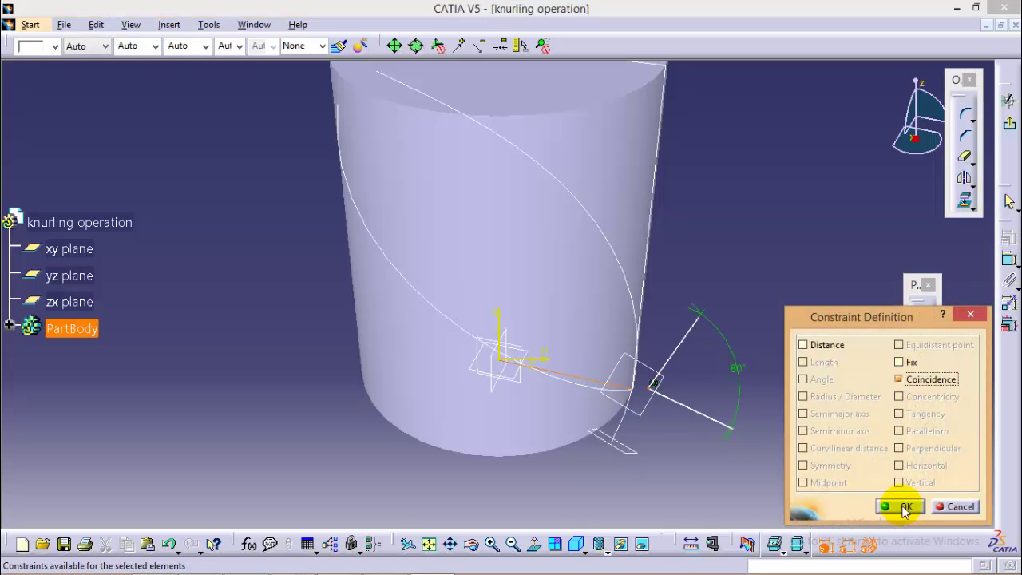
pyautogui.click(904, 506)
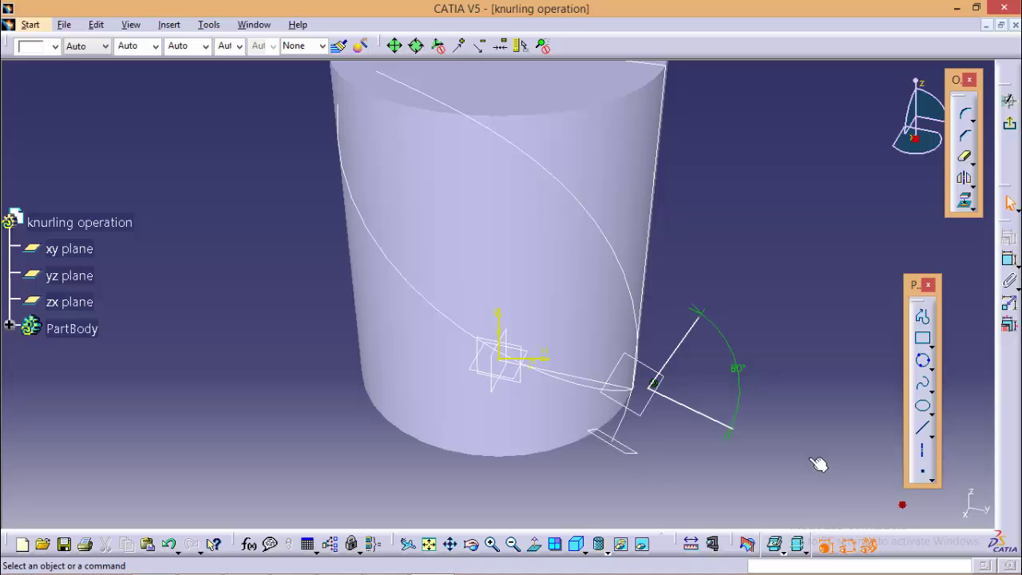
# Step: Dimension the angle between the V's upper line and the revolve profile's bottom line and set it to 40 degrees
pyautogui.click(589, 384)
pyautogui.keyDown('ctrl'); pyautogui.click(684, 360); pyautogui.keyUp('ctrl')
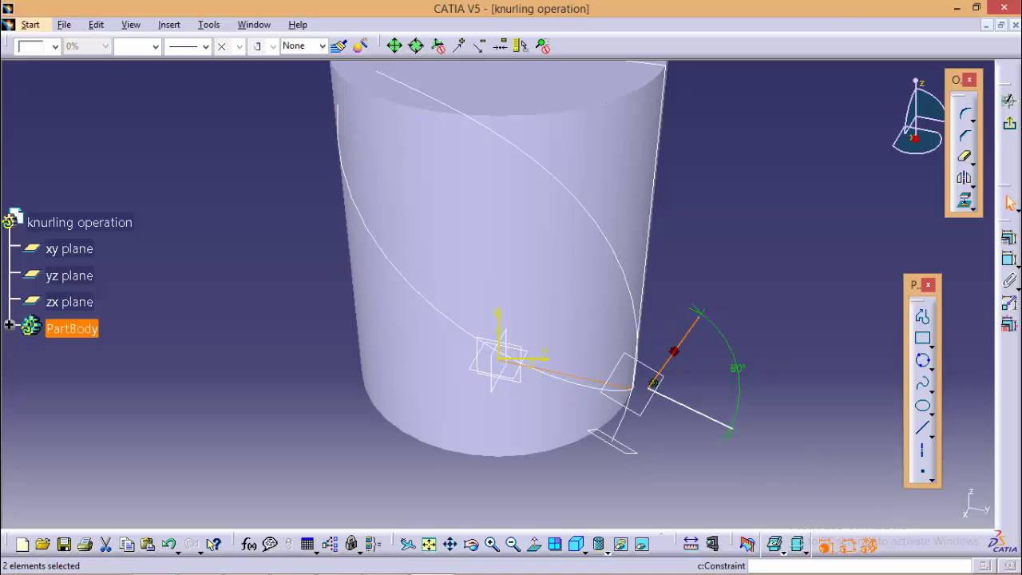
pyautogui.click(1009, 258)
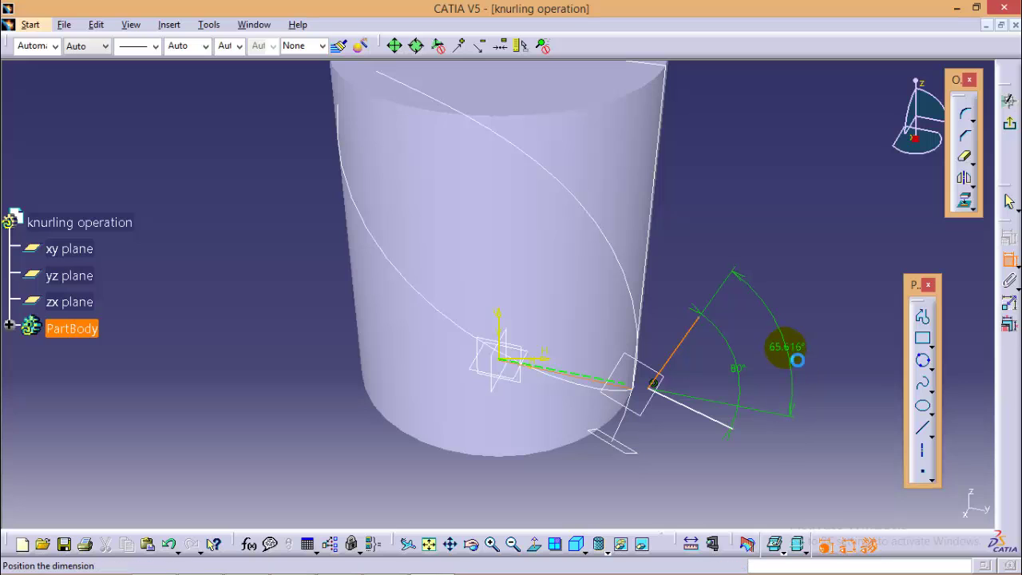
pyautogui.click(788, 349)
pyautogui.doubleClick(785, 347)
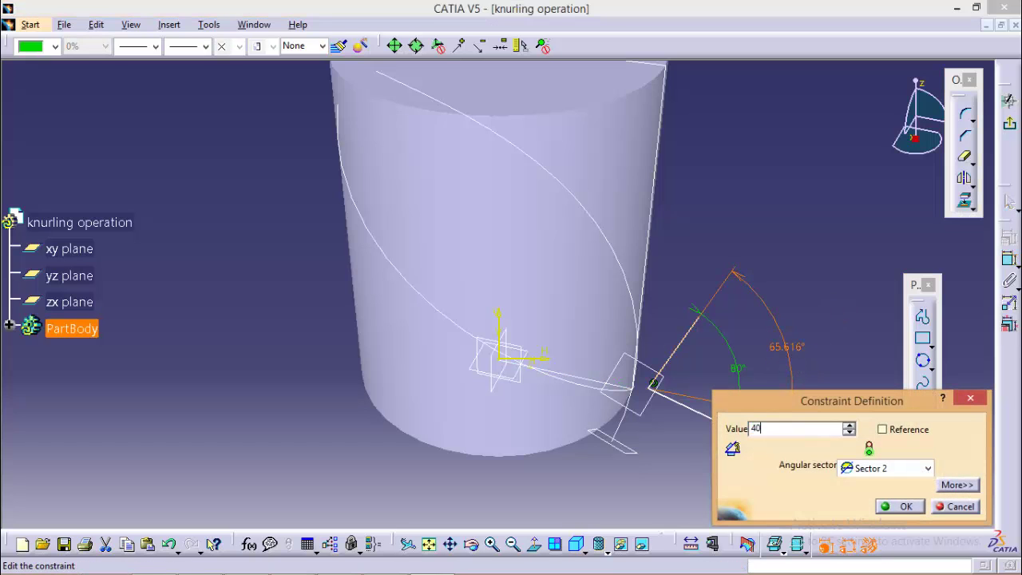
pyautogui.press('Return')
pyautogui.click(833, 463)
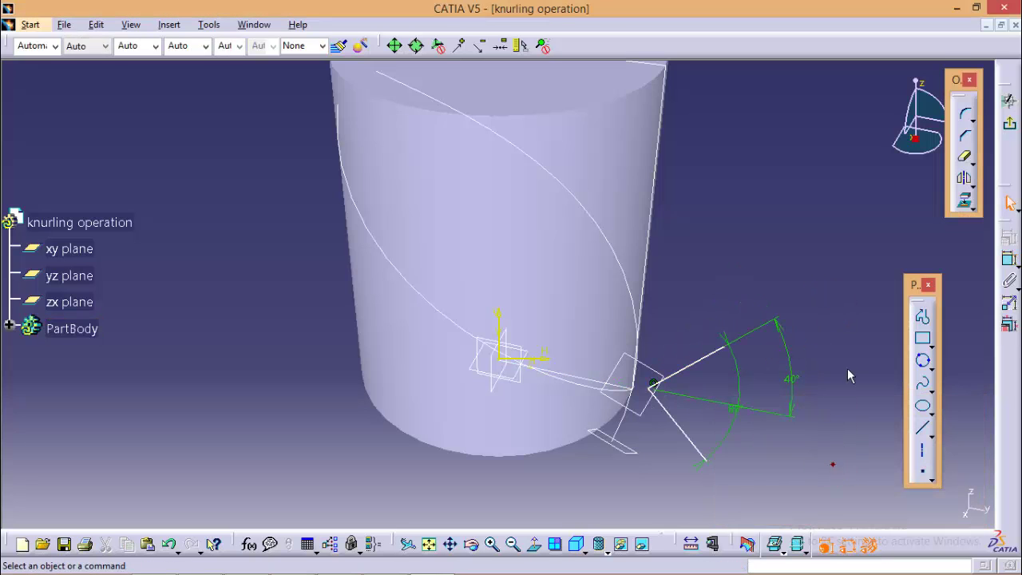
# Step: Dimension the horizontal distance from the sketch's vertical axis to the V's apex, set it to 48 mm, and exit the sketch
pyautogui.moveTo(852, 363); pyautogui.dragTo(827, 393, button='middle')
pyautogui.moveTo(723, 427); pyautogui.dragTo(766, 387, button='middle')
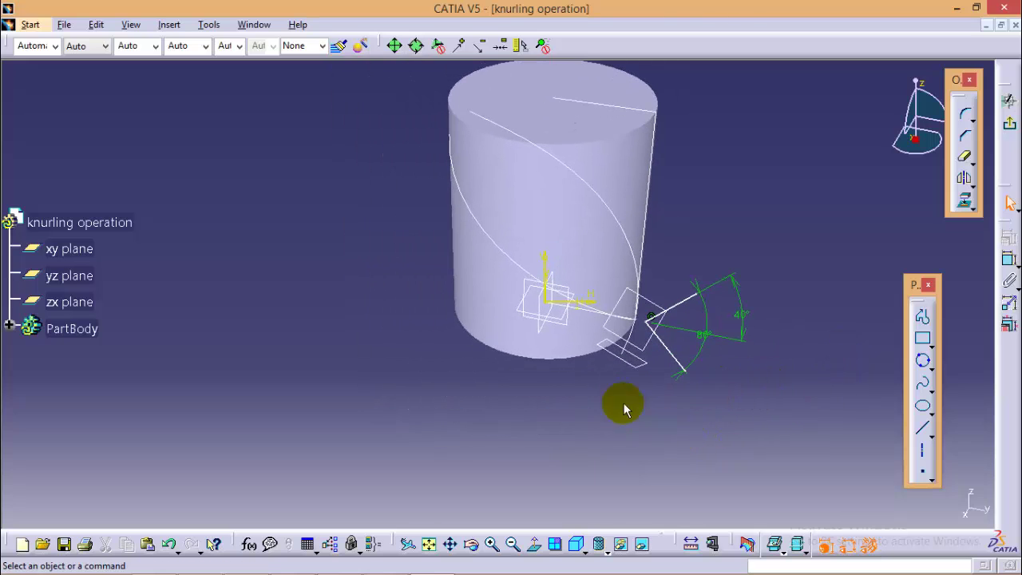
pyautogui.click(548, 273)
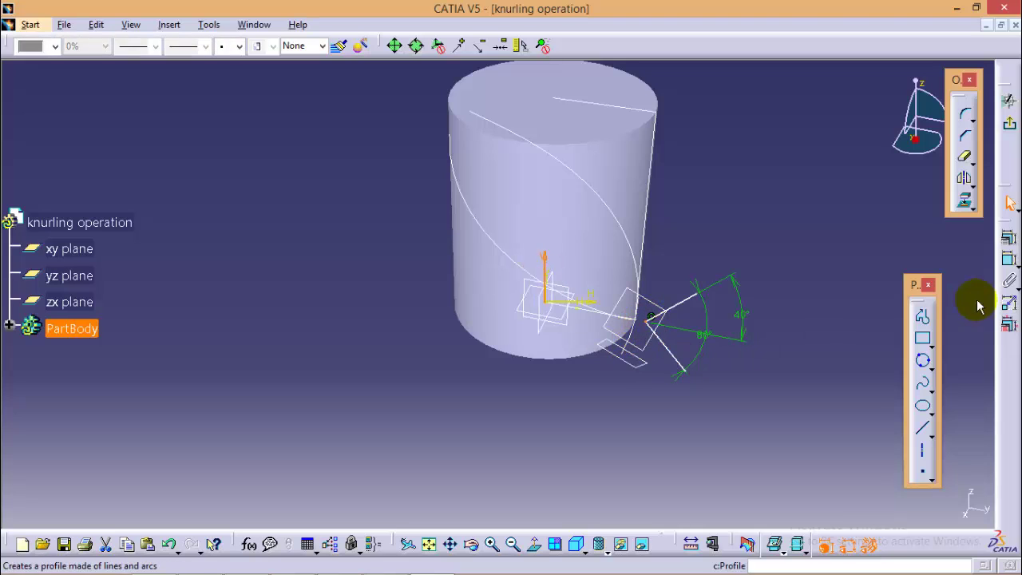
pyautogui.click(1012, 264)
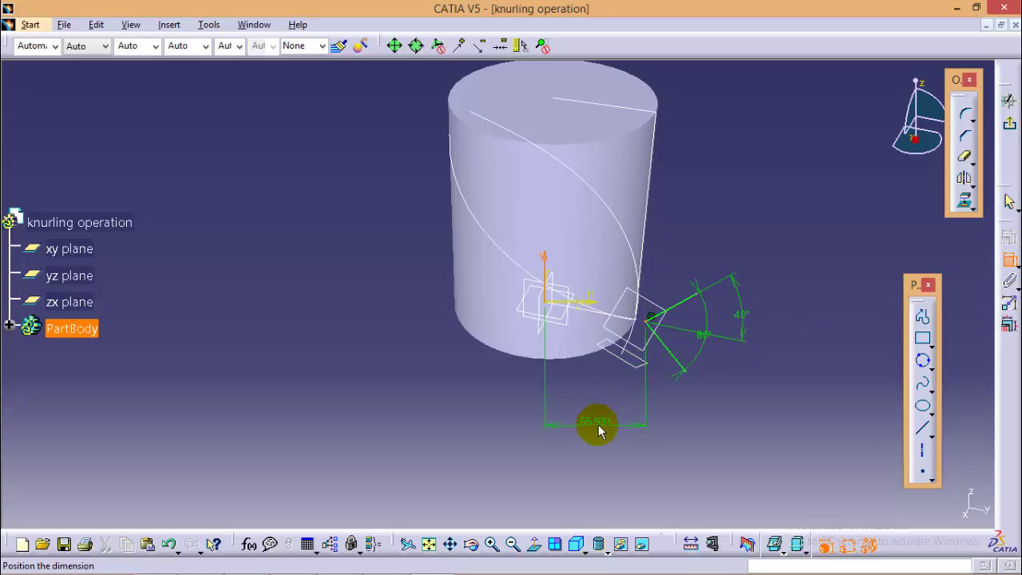
pyautogui.click(599, 435)
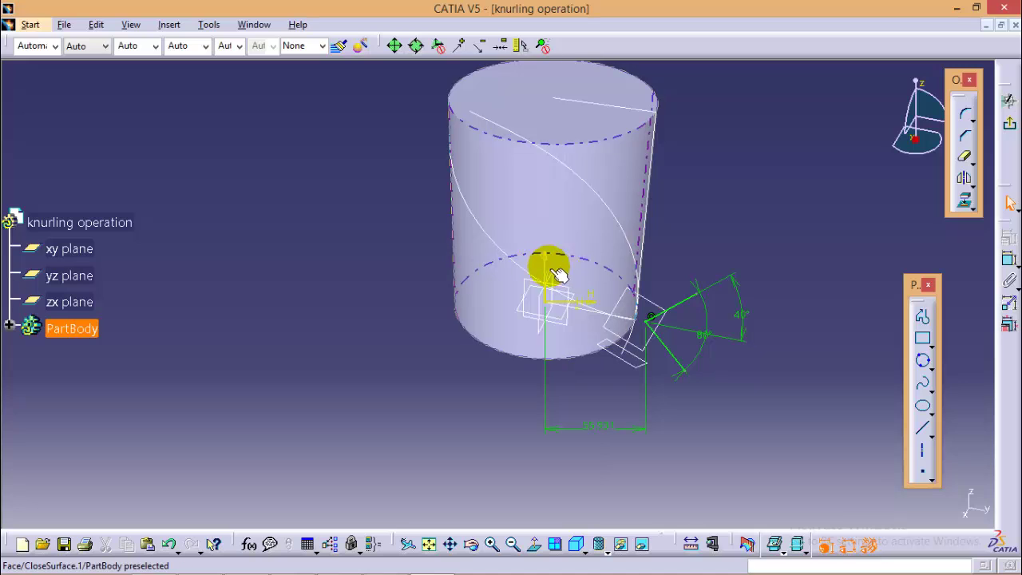
pyautogui.doubleClick(598, 431)
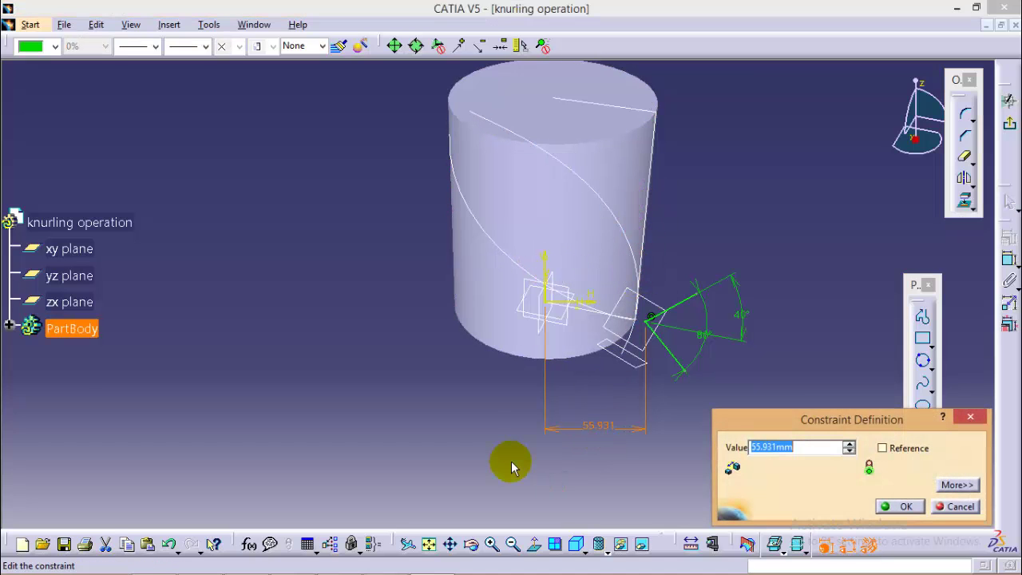
pyautogui.press('Return')
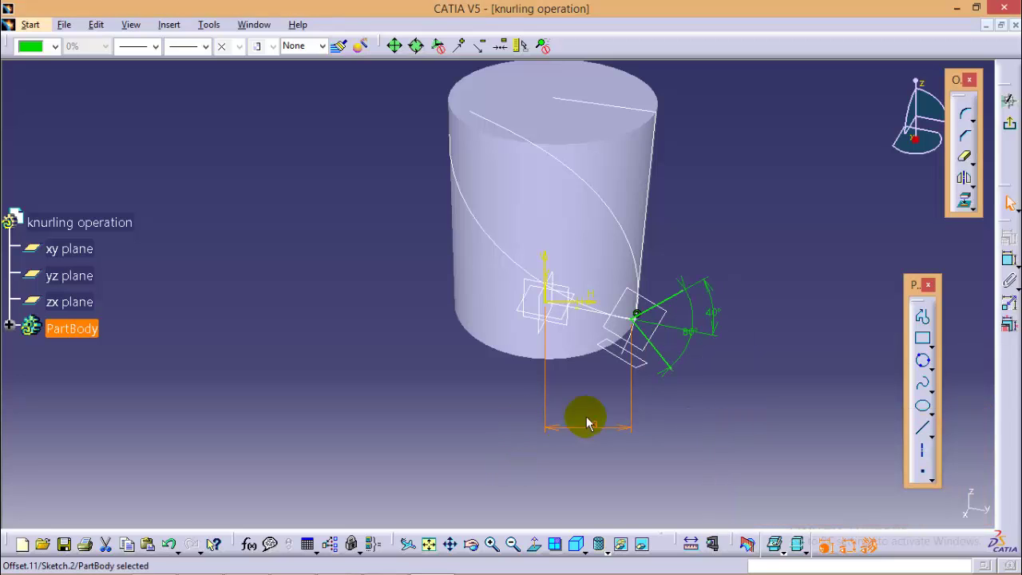
pyautogui.click(737, 439)
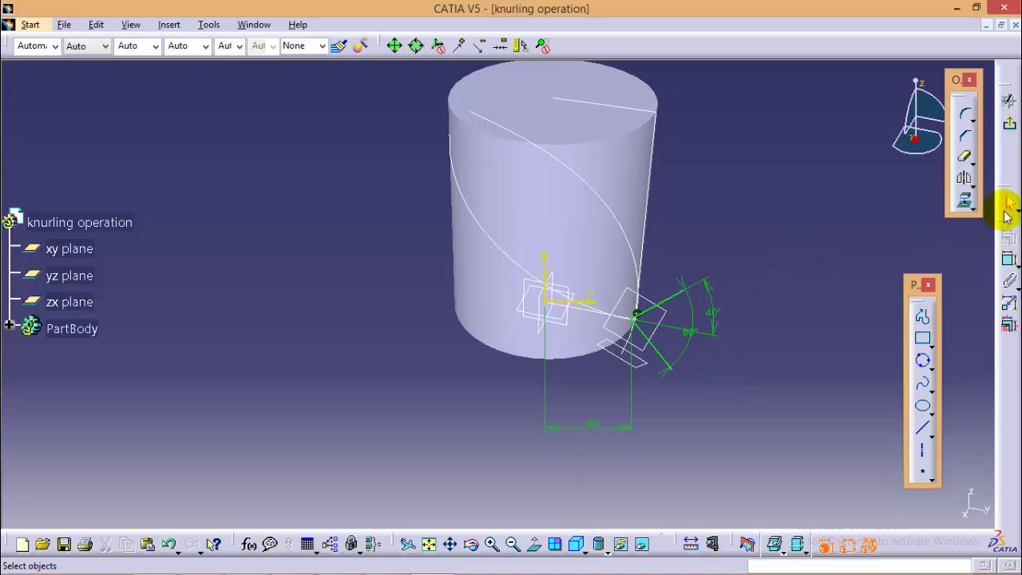
pyautogui.click(1010, 202)
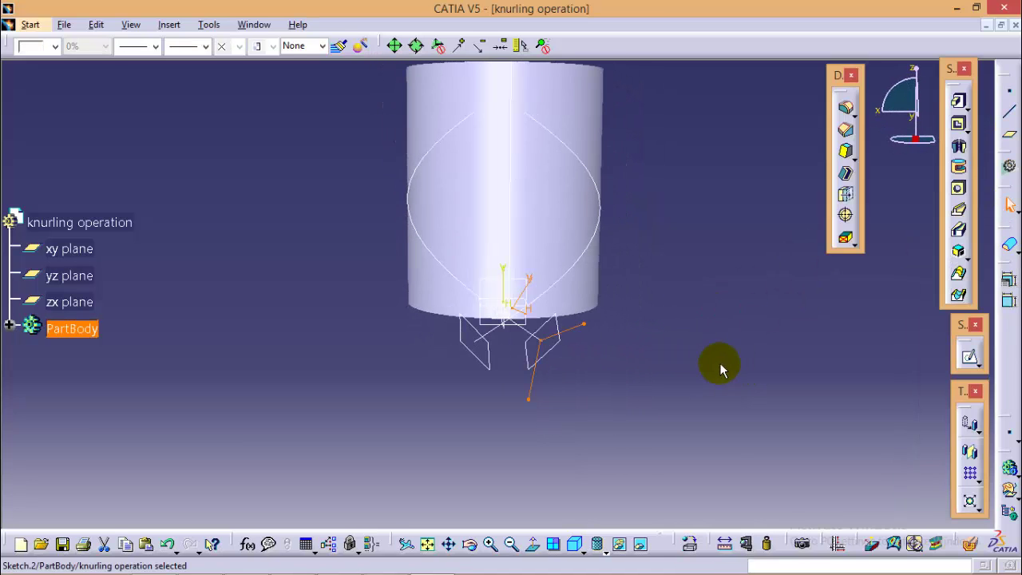
# Step: Cut a slot with the V profile Sketch.2 along the Symmetry.1 helix, using Pulling direction control with the cylinder's axis
pyautogui.click(958, 231)
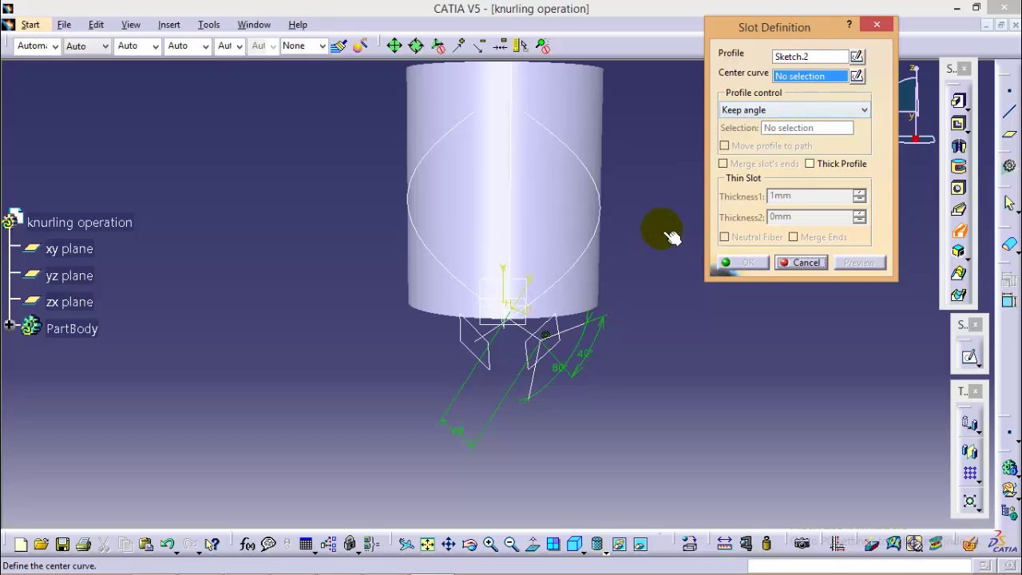
pyautogui.click(539, 337)
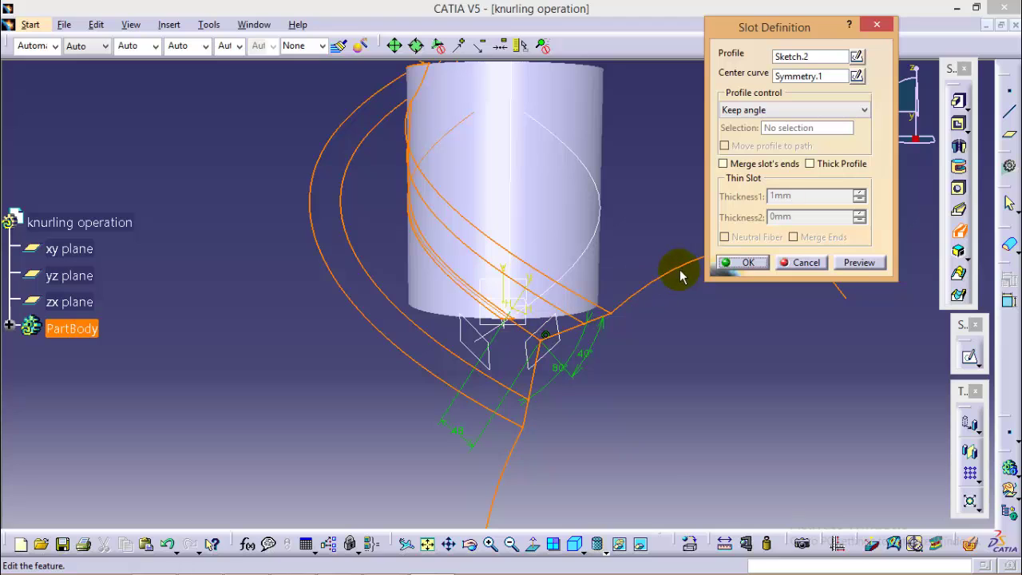
pyautogui.click(846, 112)
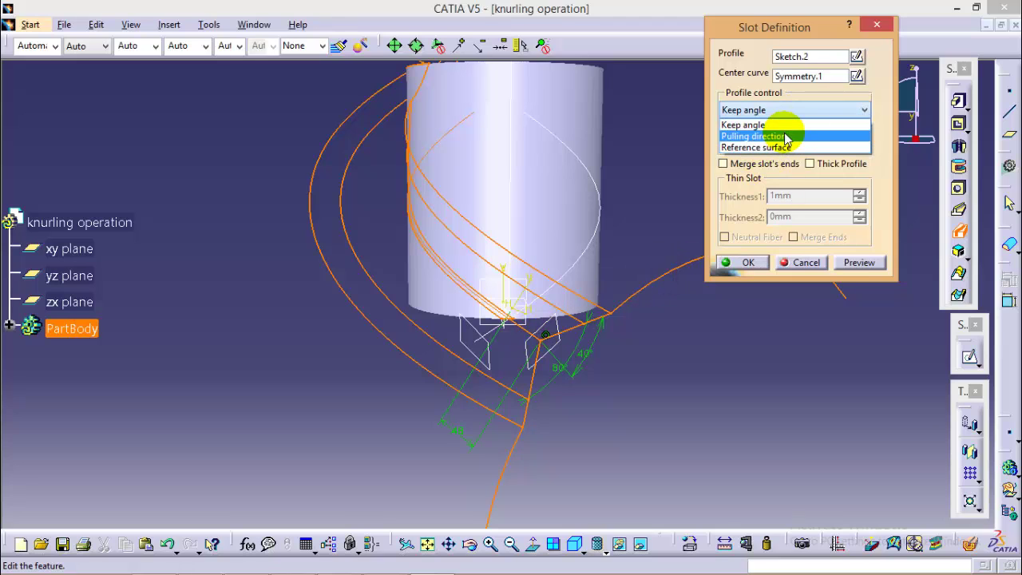
pyautogui.click(787, 137)
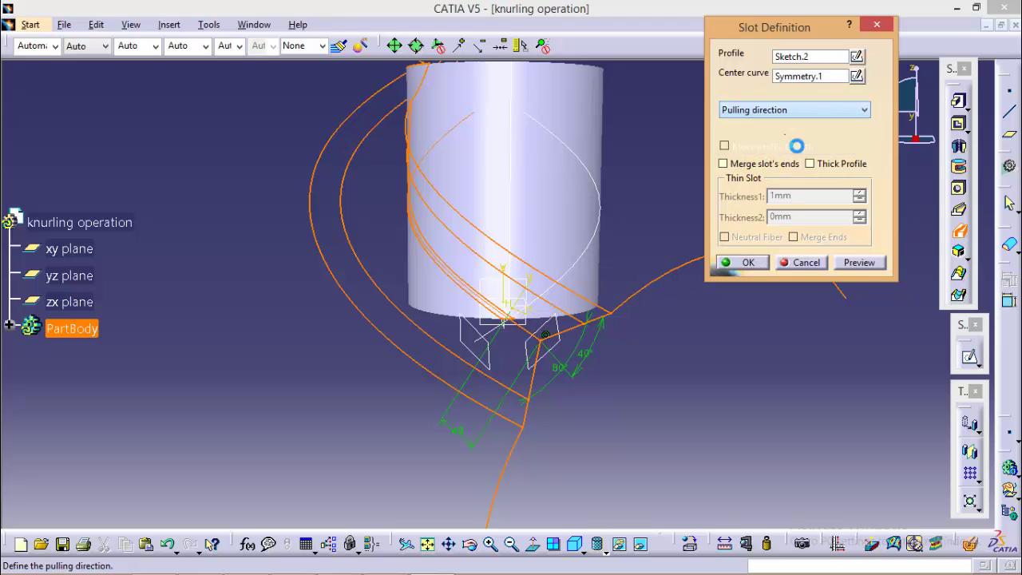
pyautogui.click(514, 95)
pyautogui.moveTo(263, 210); pyautogui.dragTo(468, 296, button='middle')
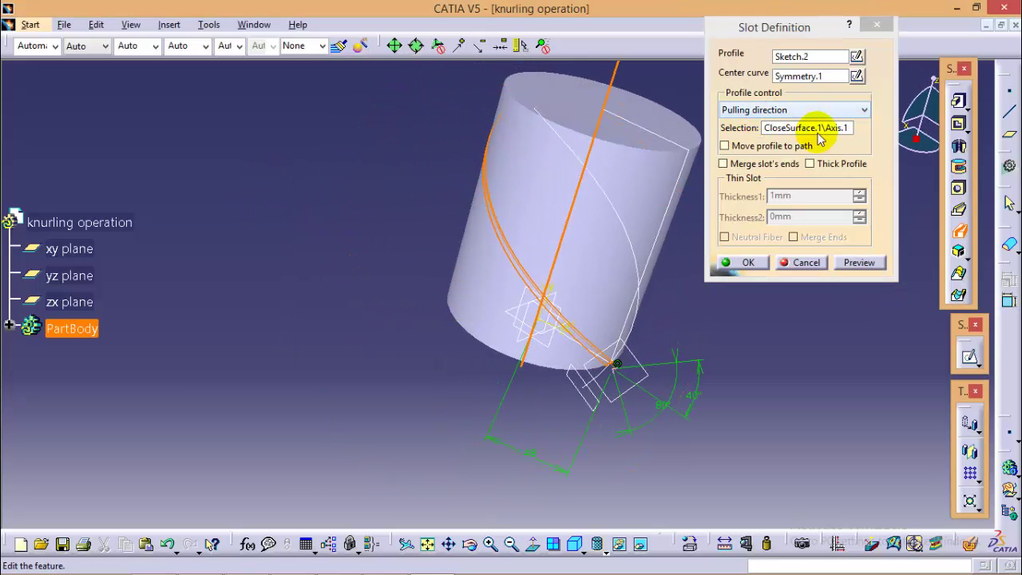
pyautogui.click(745, 264)
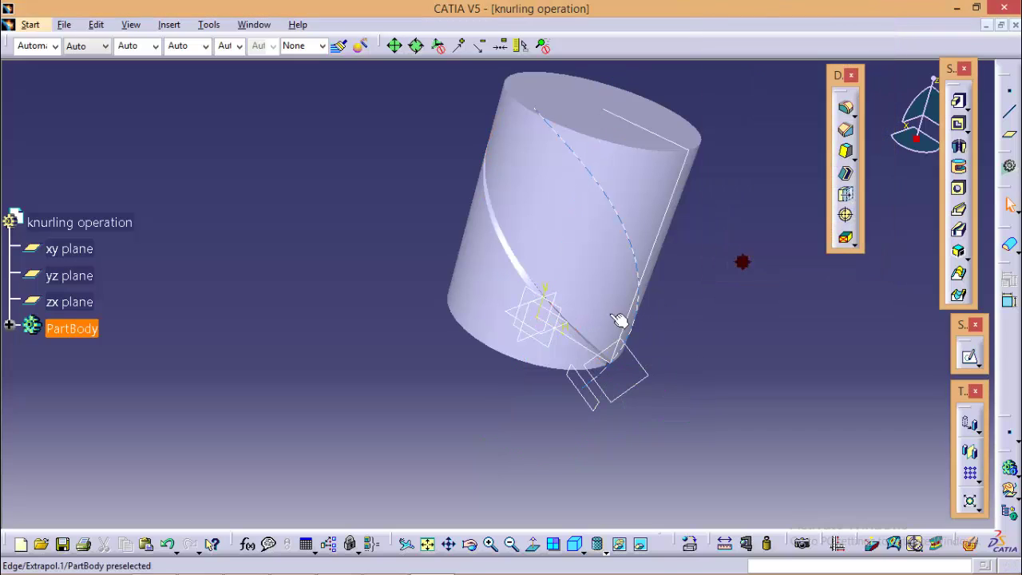
# Step: Start a circular pattern and set it to Complete crown with 30 instances
pyautogui.moveTo(423, 341); pyautogui.dragTo(391, 323, button='middle')
pyautogui.moveTo(317, 210); pyautogui.dragTo(399, 259, button='middle')
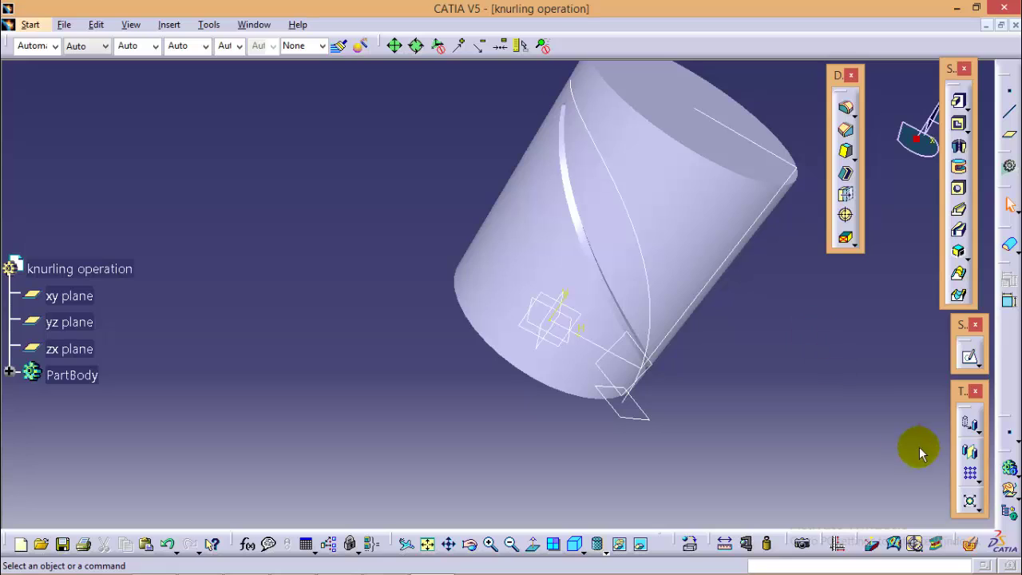
pyautogui.click(981, 484)
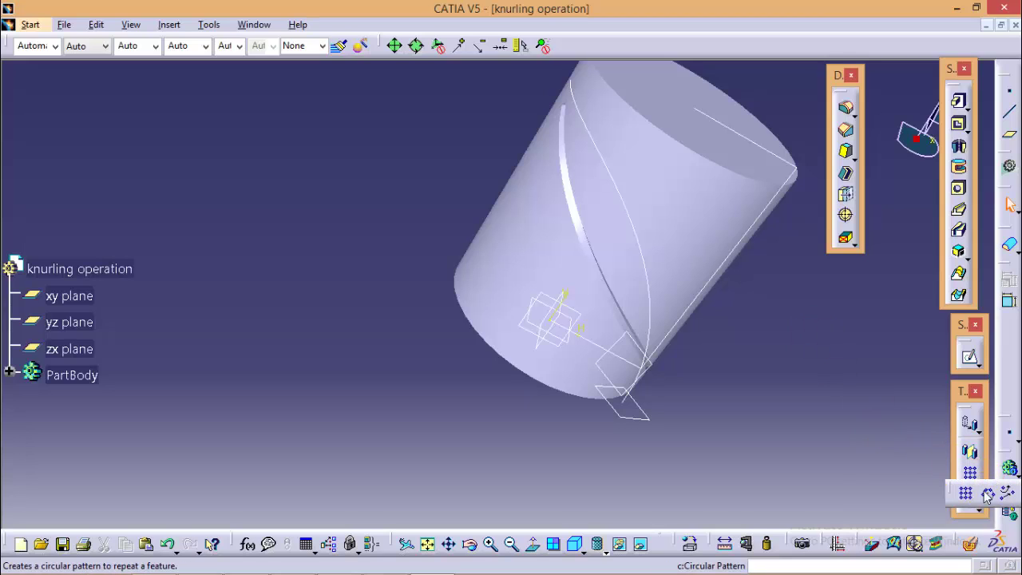
pyautogui.click(986, 495)
pyautogui.doubleClick(847, 339)
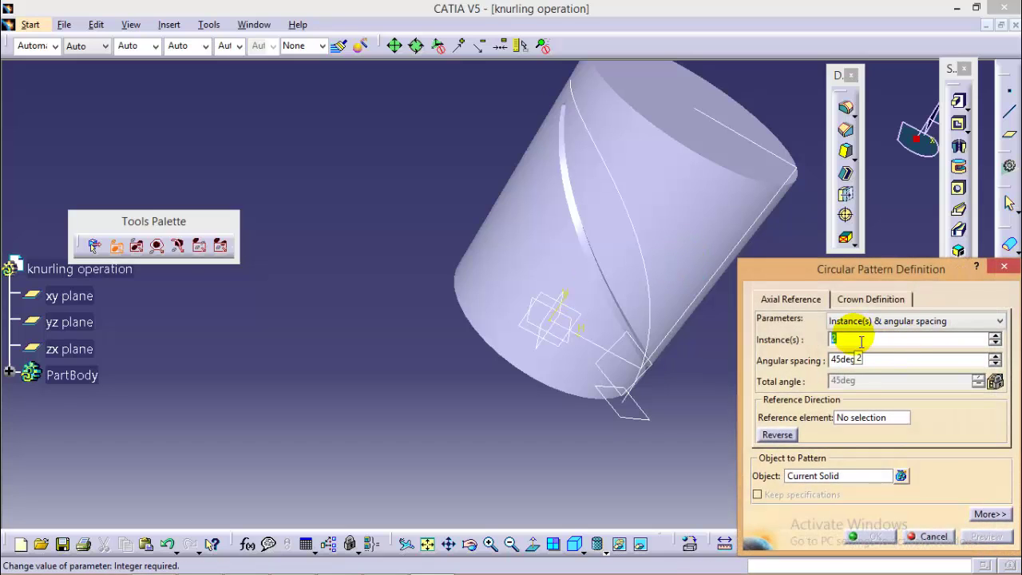
pyautogui.write('30')
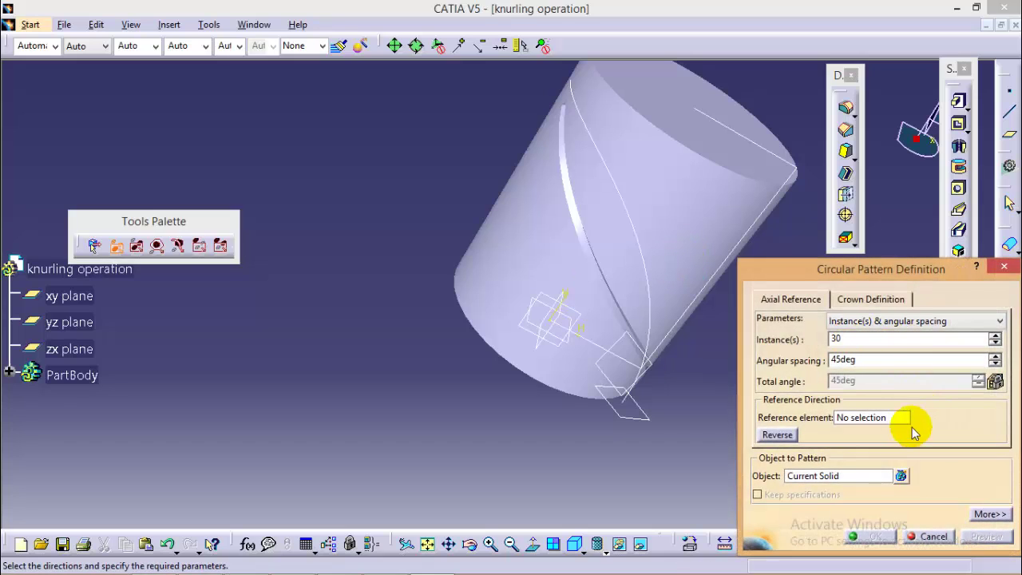
pyautogui.click(878, 320)
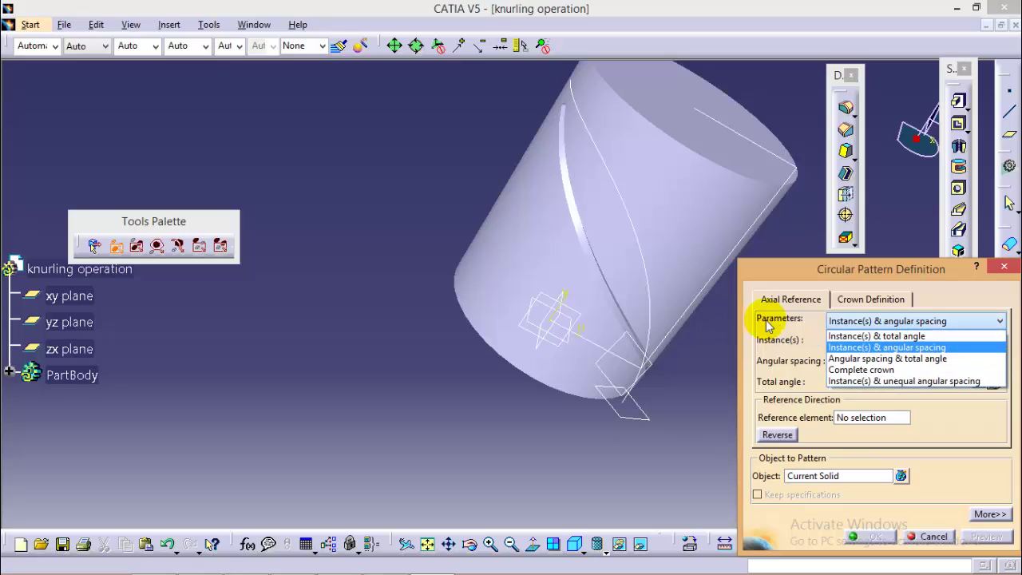
pyautogui.click(870, 369)
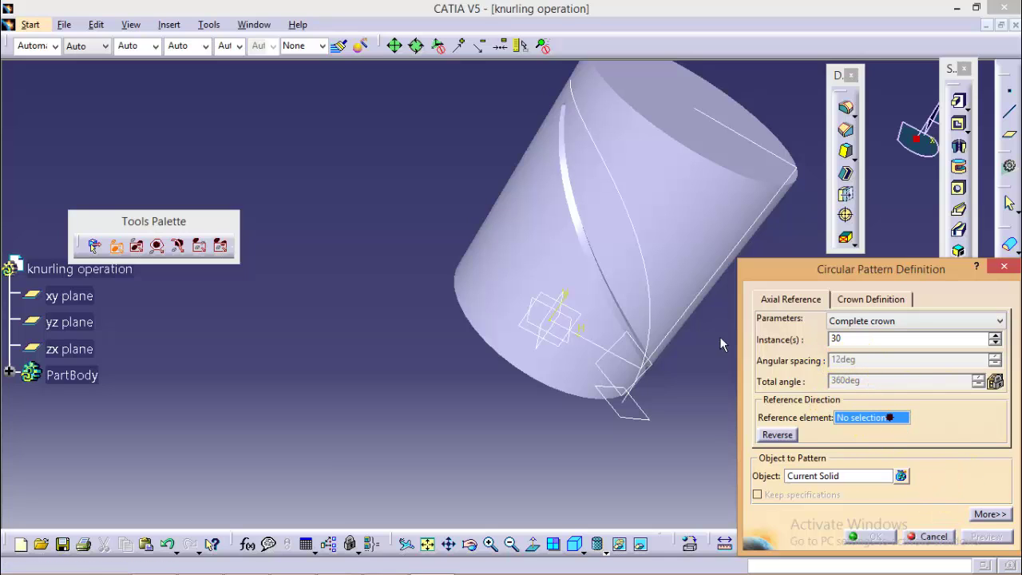
# Step: Use the cylinder's face as the pattern's reference element, choose Slot.1 as the object to pattern, and create the pattern
pyautogui.click(687, 203)
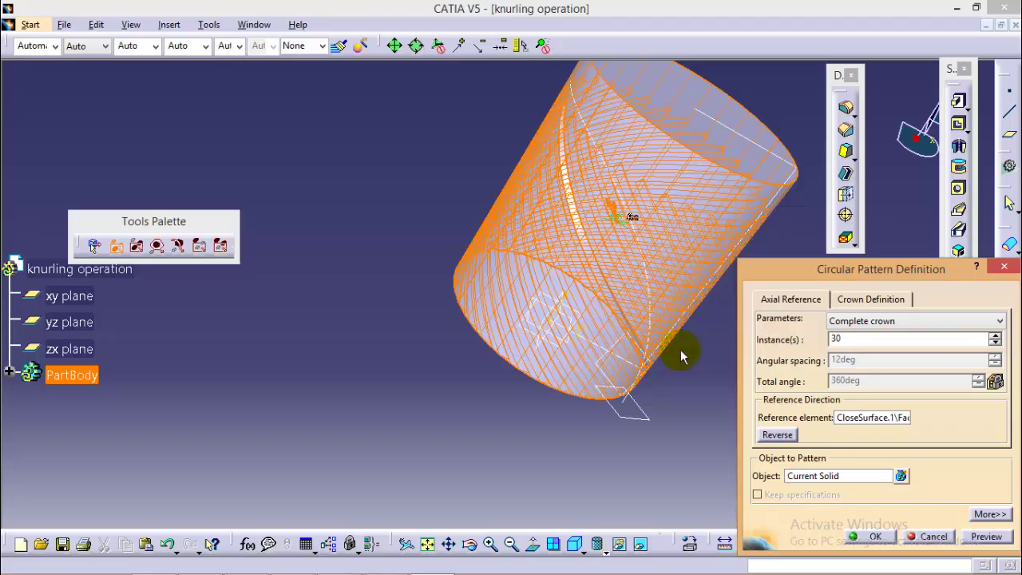
pyautogui.click(854, 475)
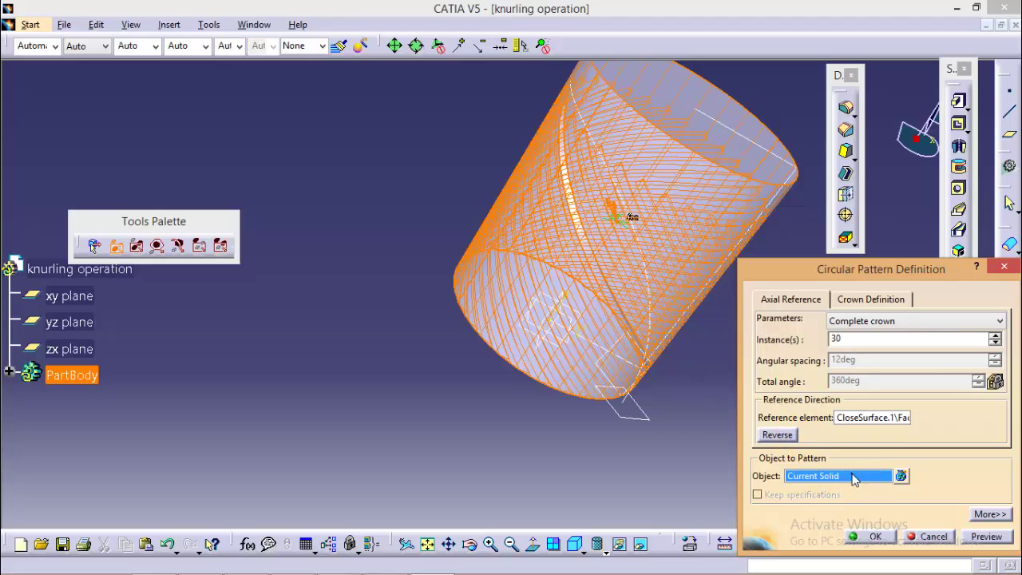
pyautogui.click(10, 369)
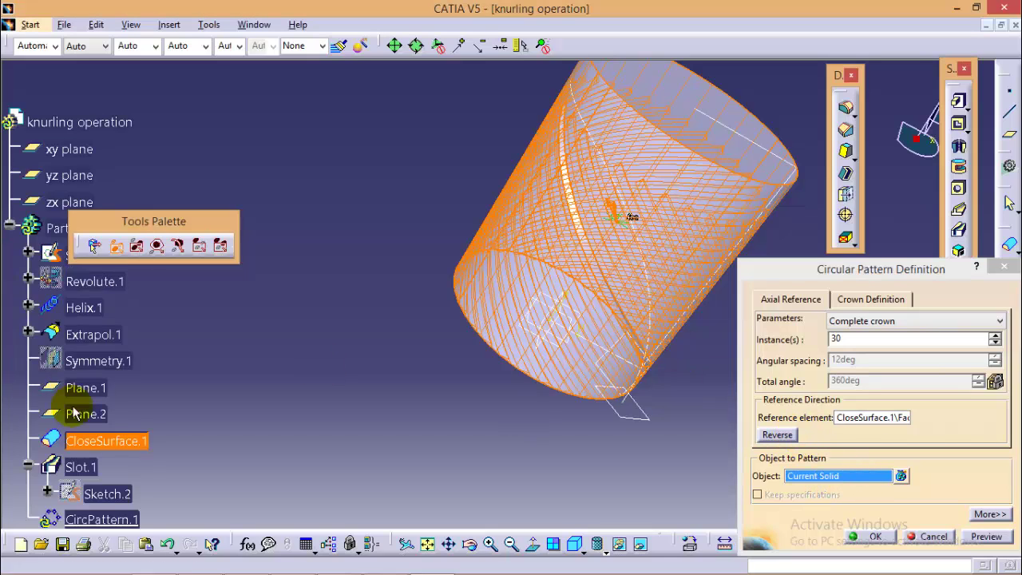
pyautogui.click(80, 374)
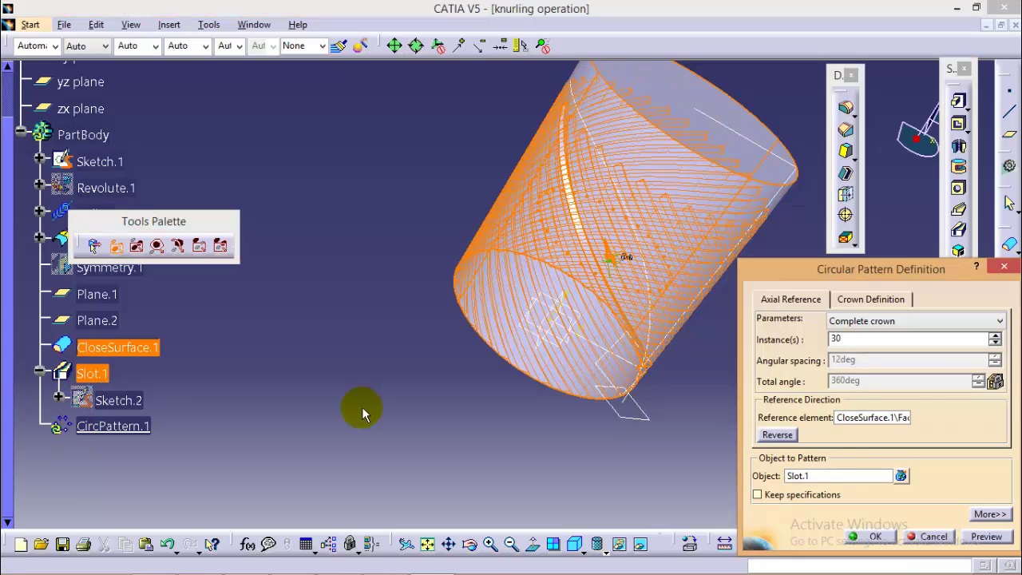
pyautogui.click(875, 537)
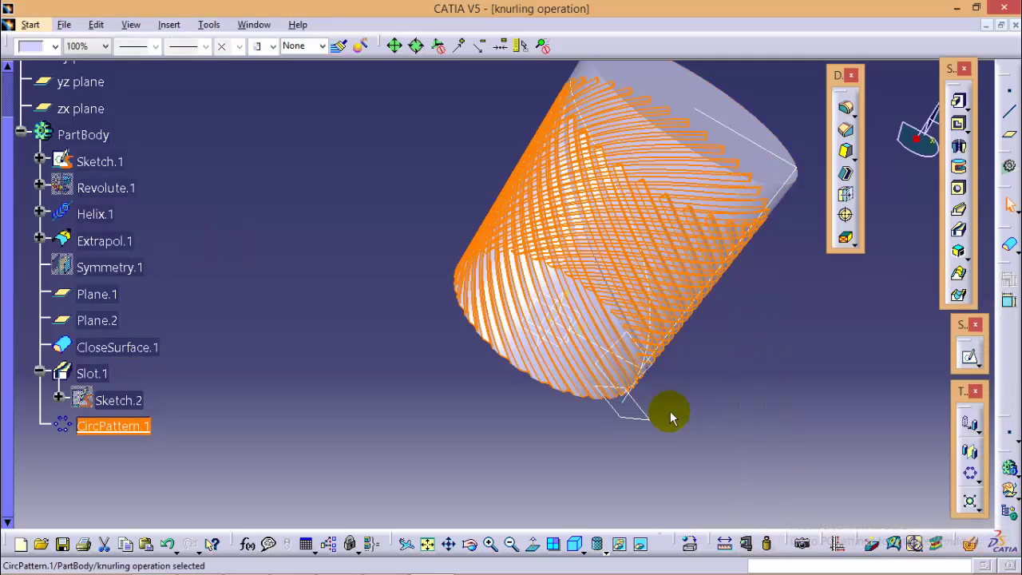
pyautogui.click(487, 441)
# Step: On Plane.1, sketch an open V-shaped profile of two lines beside the cylinder's lower edge, with its apex pointing towards the cylinder
pyautogui.moveTo(782, 345); pyautogui.dragTo(665, 220, button='middle')
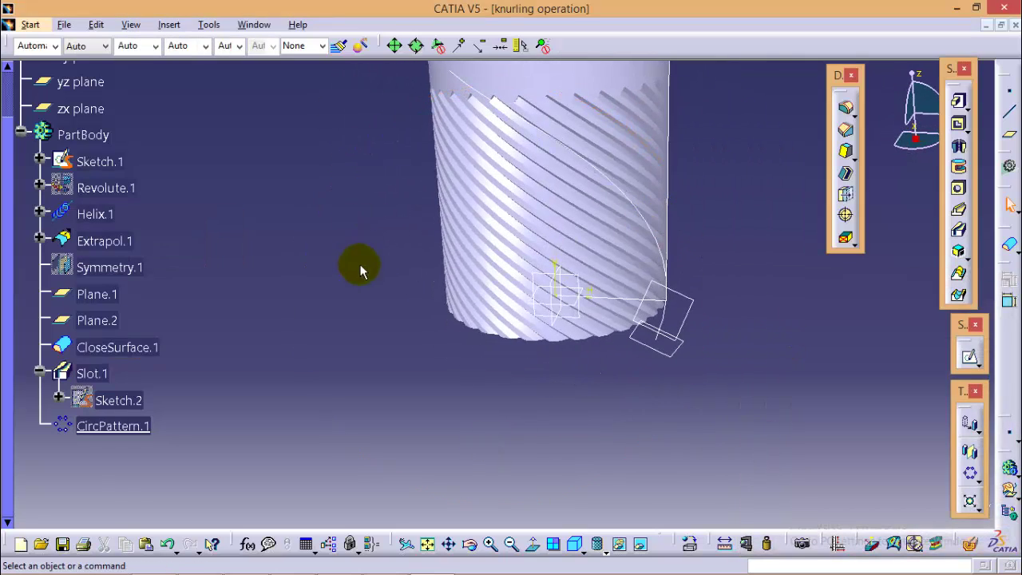
pyautogui.moveTo(361, 264); pyautogui.dragTo(335, 281, button='middle')
pyautogui.moveTo(307, 210)
pyautogui.mouseDown(button='middle')
pyautogui.moveTo(269, 301)
pyautogui.moveTo(285, 285)
pyautogui.moveTo(331, 290)
pyautogui.moveTo(347, 323)
pyautogui.moveTo(408, 279)
pyautogui.mouseUp(button='middle')
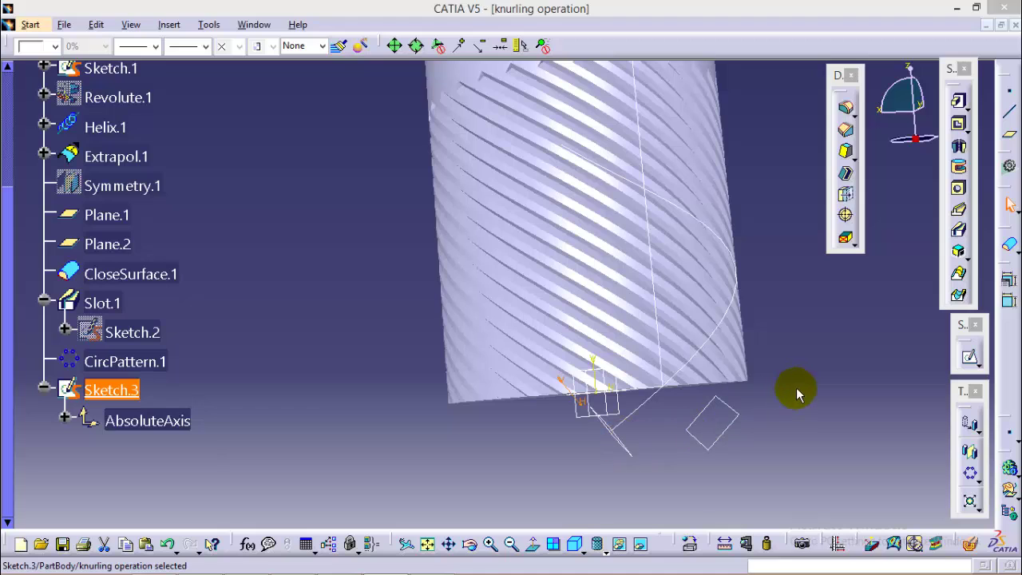
pyautogui.moveTo(793, 392); pyautogui.dragTo(665, 427, button='middle')
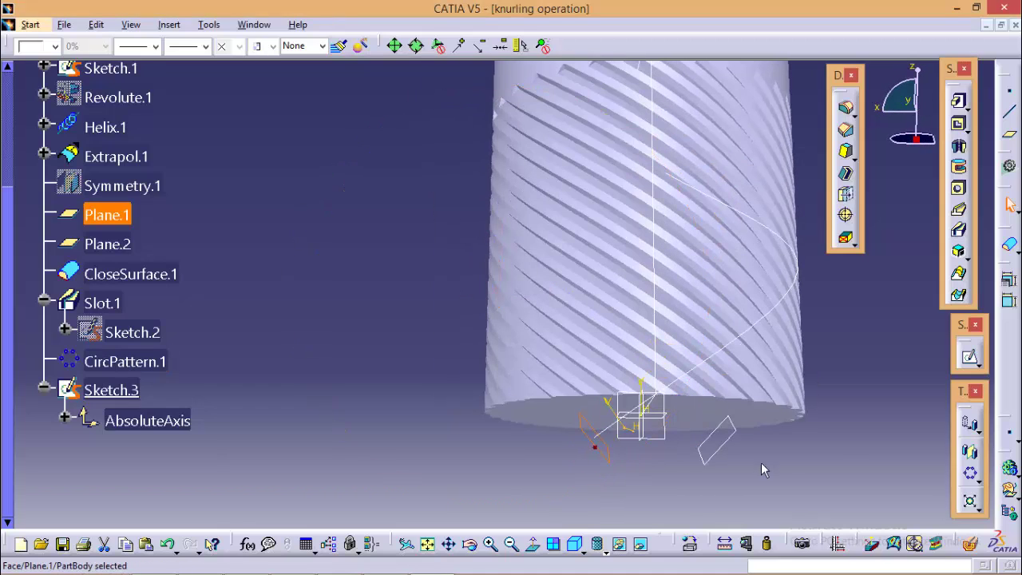
pyautogui.click(969, 356)
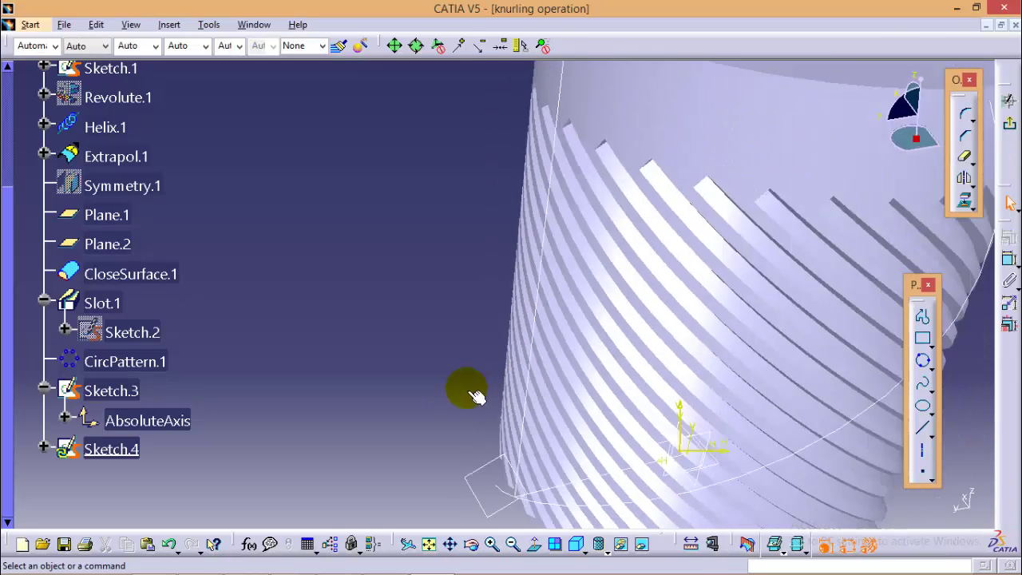
pyautogui.moveTo(406, 372); pyautogui.dragTo(410, 281, button='middle')
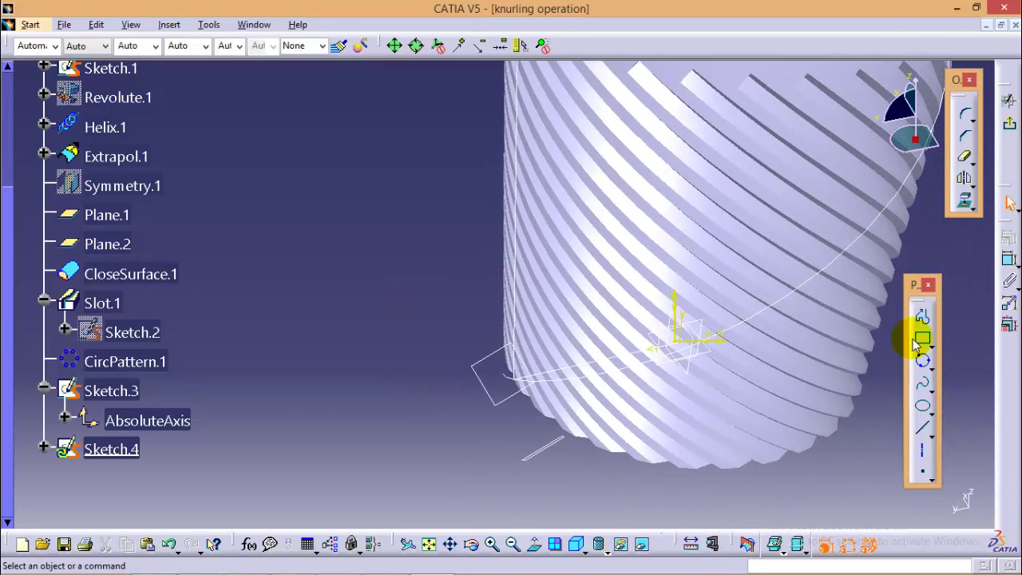
pyautogui.click(922, 317)
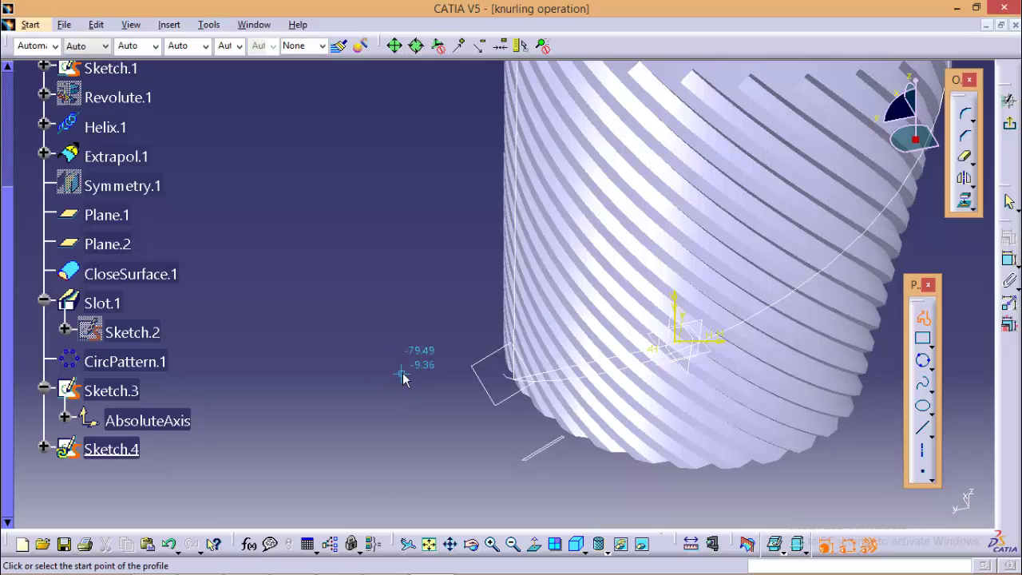
pyautogui.click(499, 389)
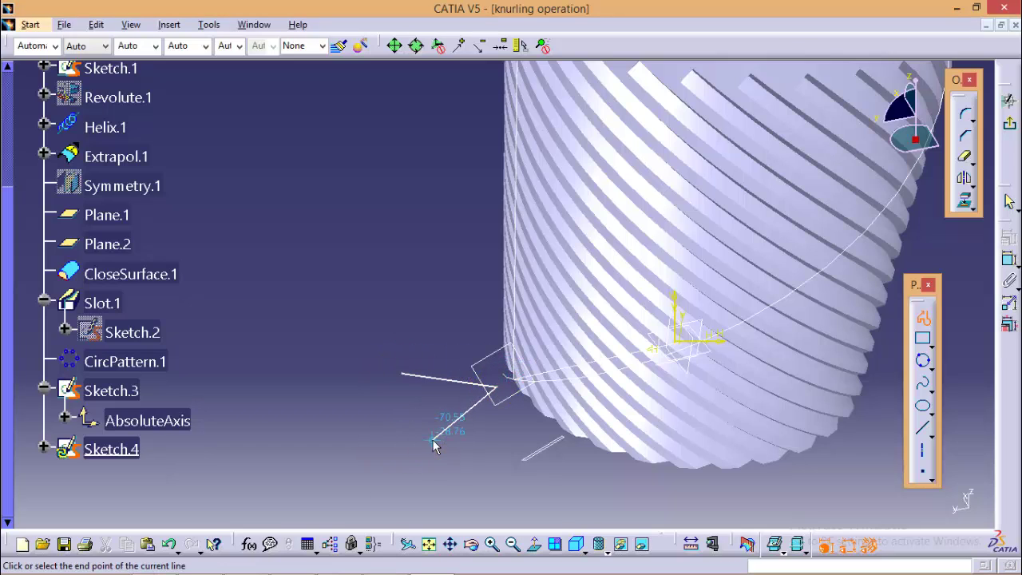
pyautogui.doubleClick(451, 484)
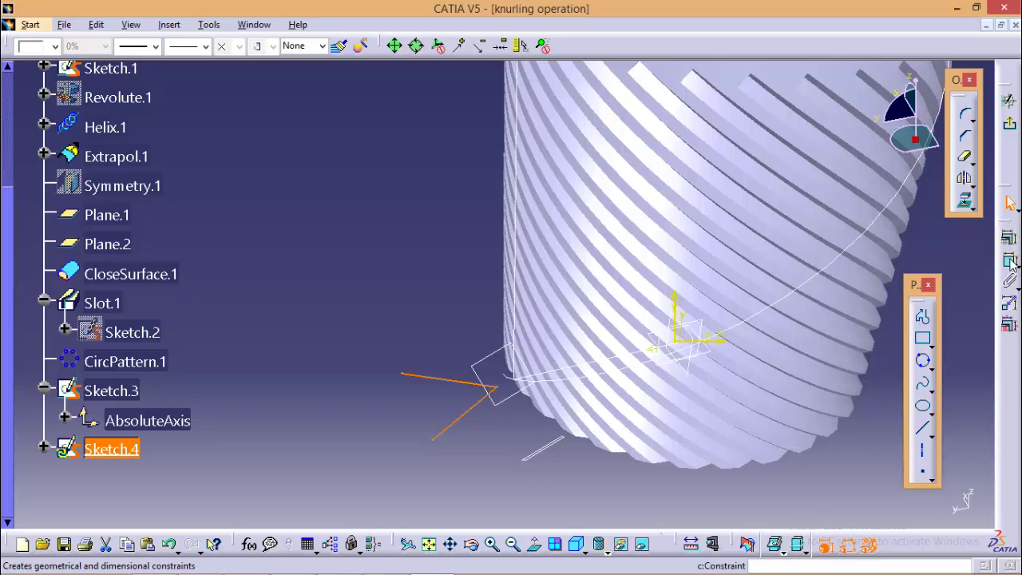
# Step: Dimension the angle between the two lines of the new V profile and set it to 80 degrees
pyautogui.click(490, 391)
pyautogui.click(415, 375)
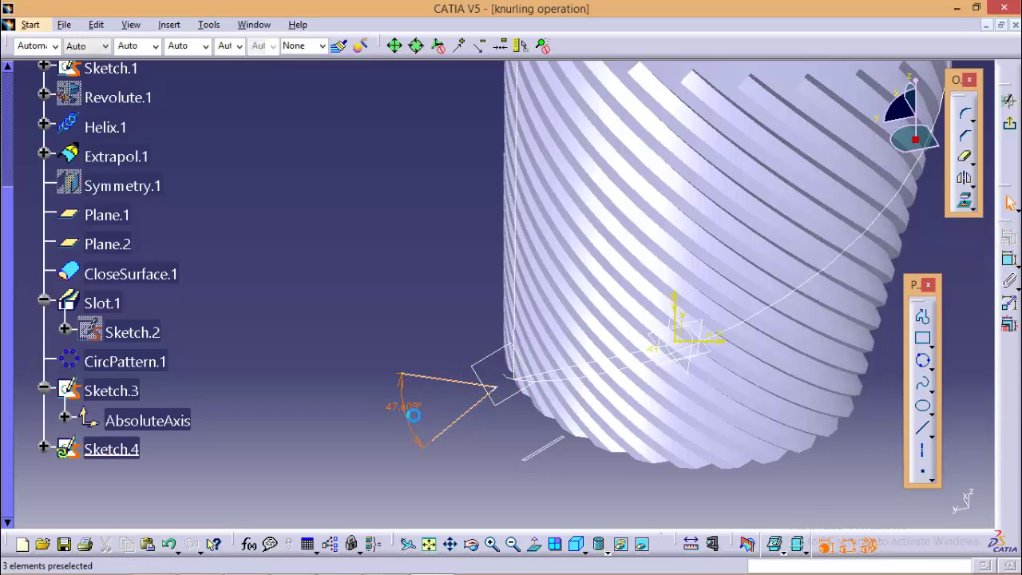
pyautogui.doubleClick(413, 420)
pyautogui.write('80')
pyautogui.press('Return')
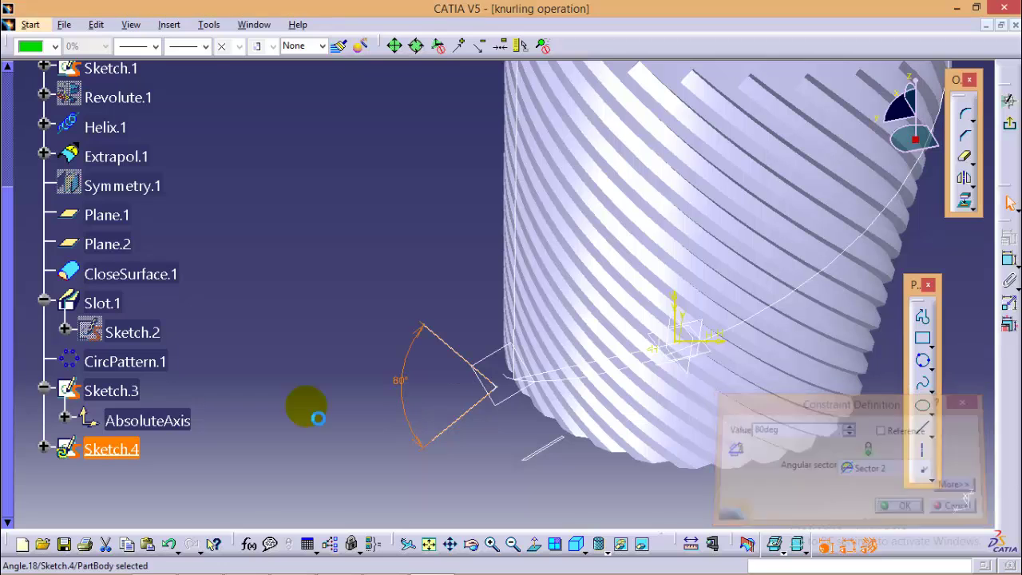
# Step: Constrain the new V profile's apex to be coincident with the horizontal line of Sketch.1 at the cylinder's base
pyautogui.click(402, 479)
pyautogui.click(414, 448)
pyautogui.moveTo(427, 462)
pyautogui.mouseDown(button='middle')
pyautogui.moveTo(391, 484)
pyautogui.moveTo(375, 349)
pyautogui.moveTo(463, 378)
pyautogui.moveTo(527, 366)
pyautogui.mouseUp(button='middle')
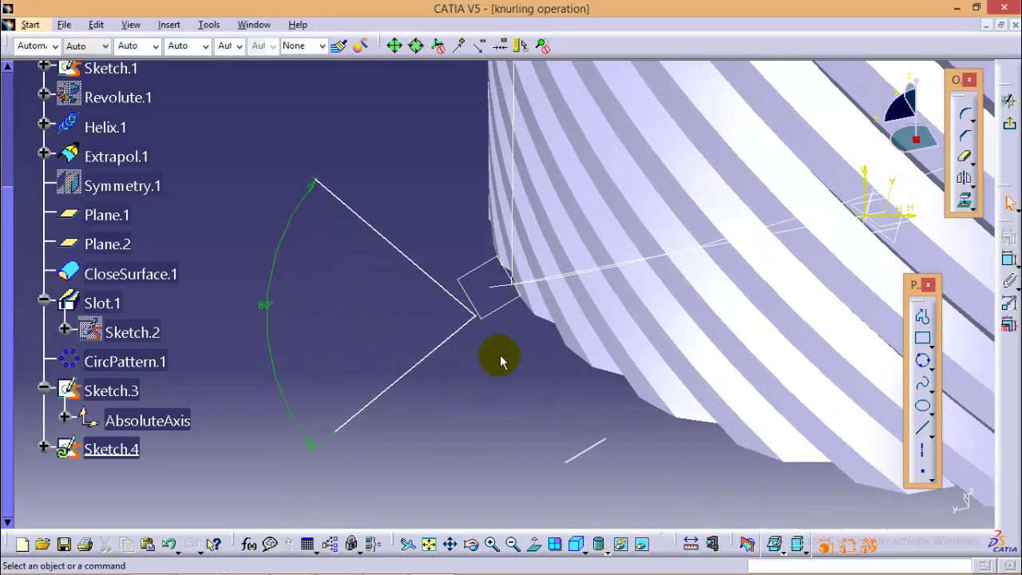
pyautogui.moveTo(456, 200); pyautogui.dragTo(456, 130, button='middle')
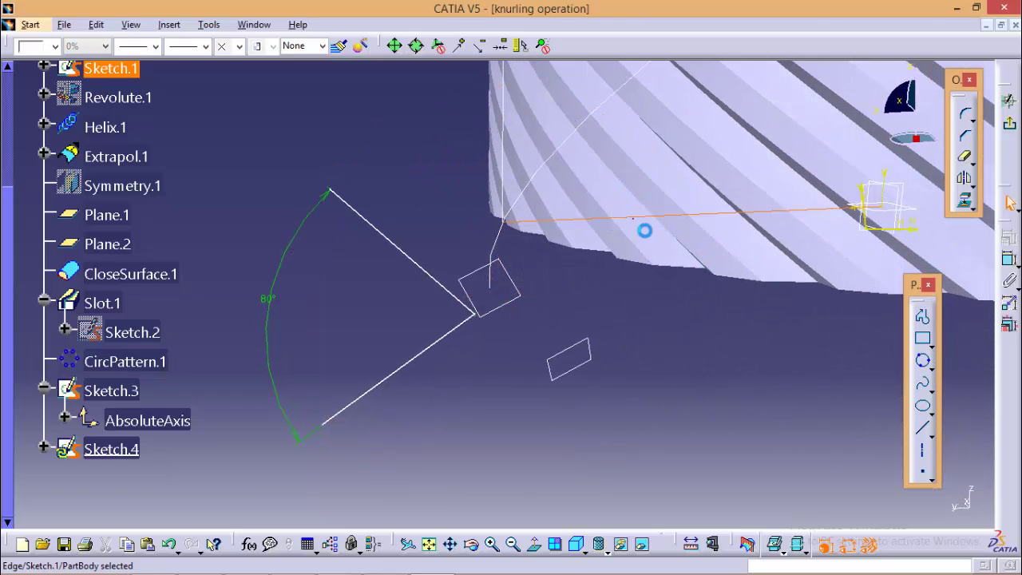
pyautogui.click(478, 320)
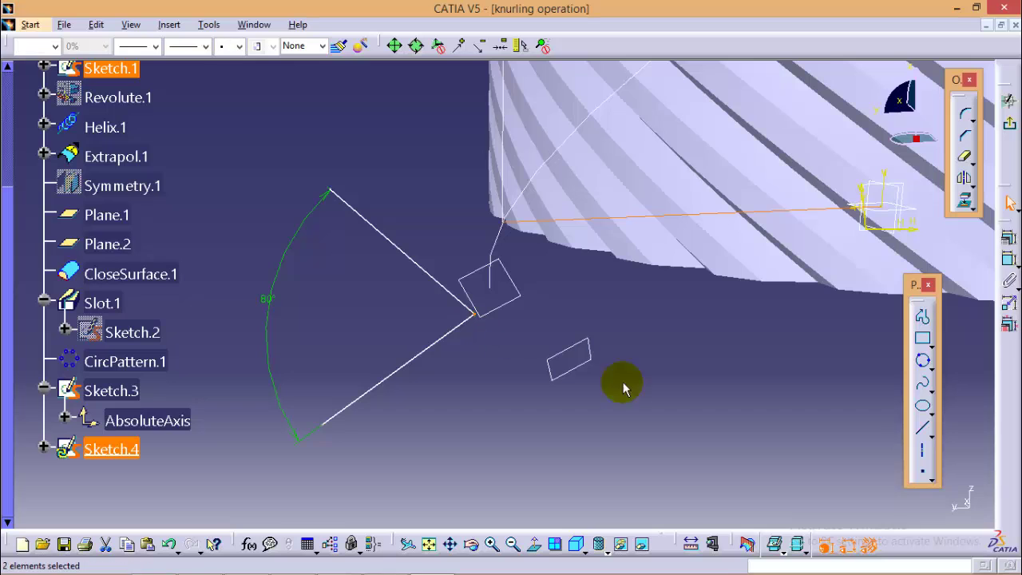
pyautogui.click(924, 315)
pyautogui.click(1009, 257)
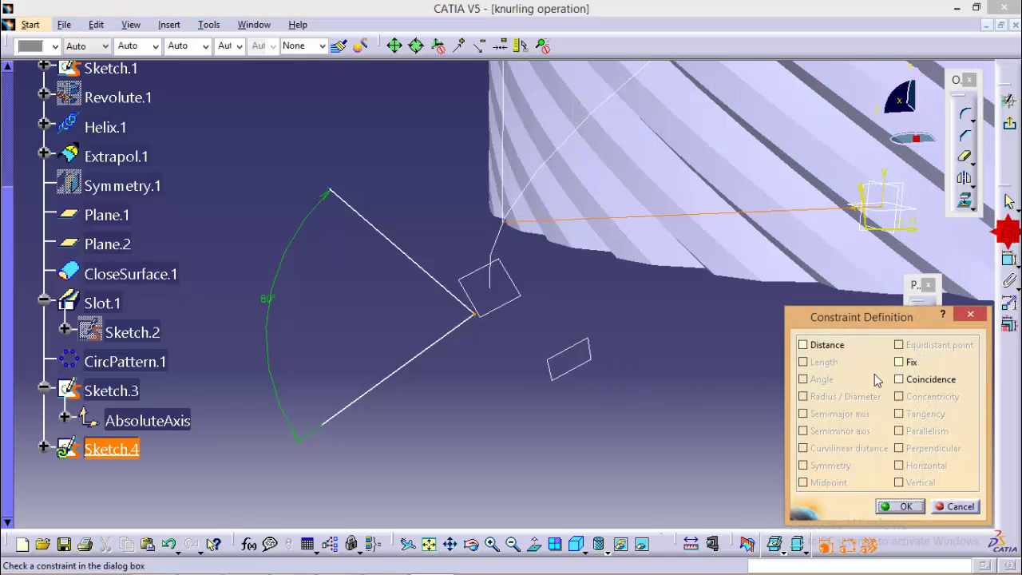
pyautogui.click(899, 379)
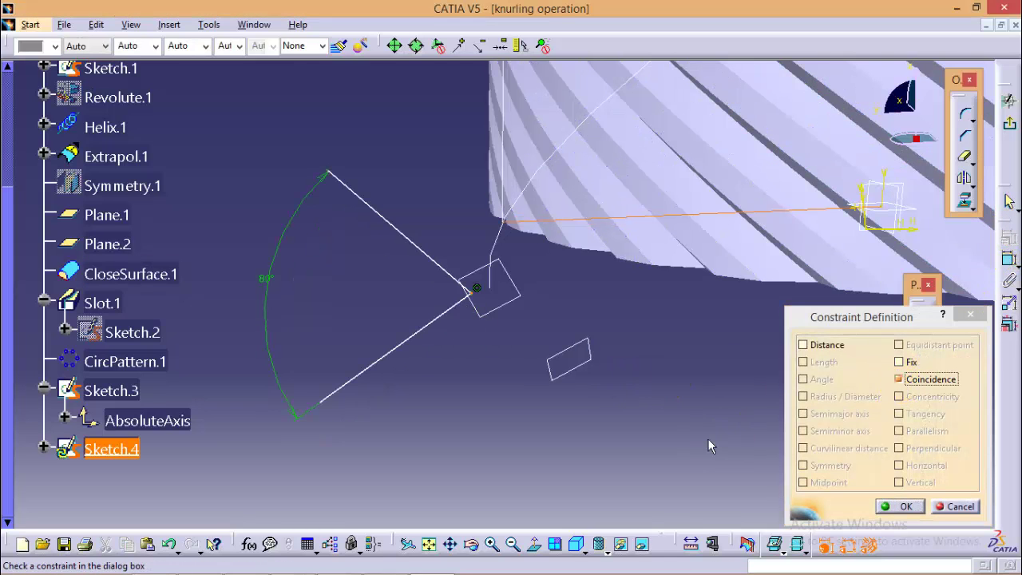
pyautogui.click(903, 506)
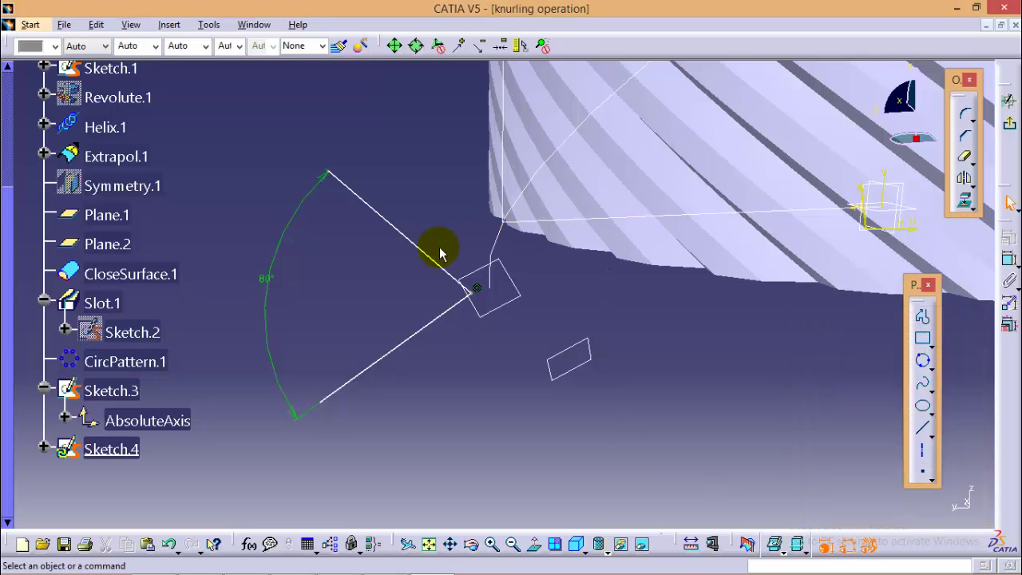
# Step: Dimension the angle between the V profile's upper line and Sketch.1's horizontal line, and set it to 40 degrees
pyautogui.click(445, 274)
pyautogui.keyDown('ctrl'); pyautogui.click(659, 237); pyautogui.keyUp('ctrl')
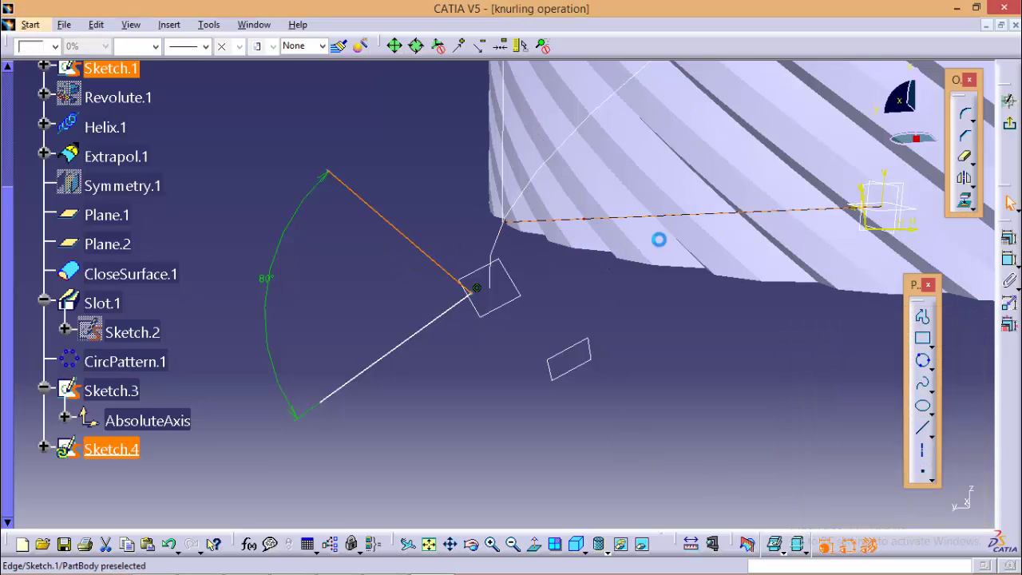
pyautogui.click(475, 290)
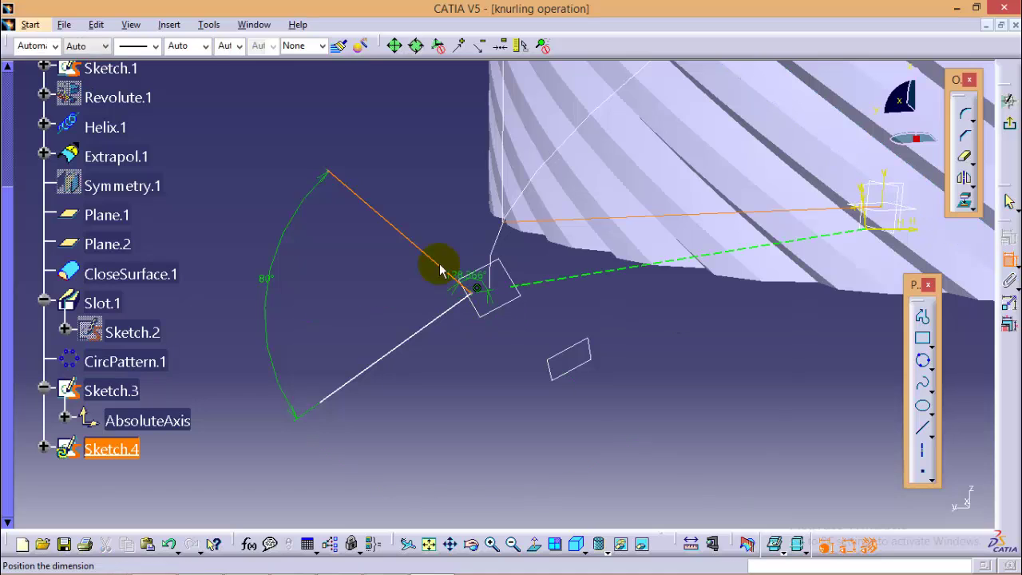
pyautogui.click(370, 273)
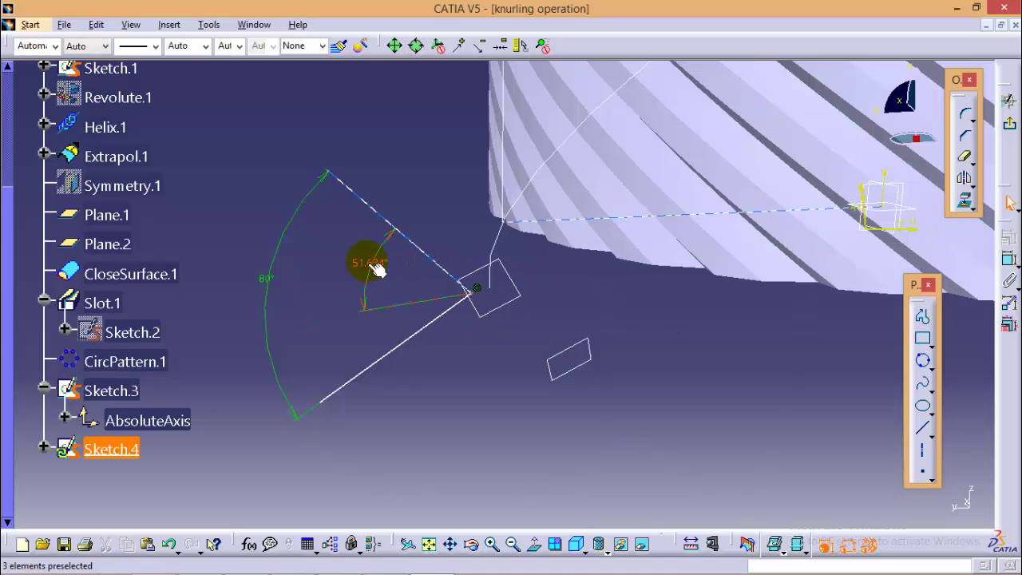
pyautogui.doubleClick(369, 265)
pyautogui.write('40')
pyautogui.press('Return')
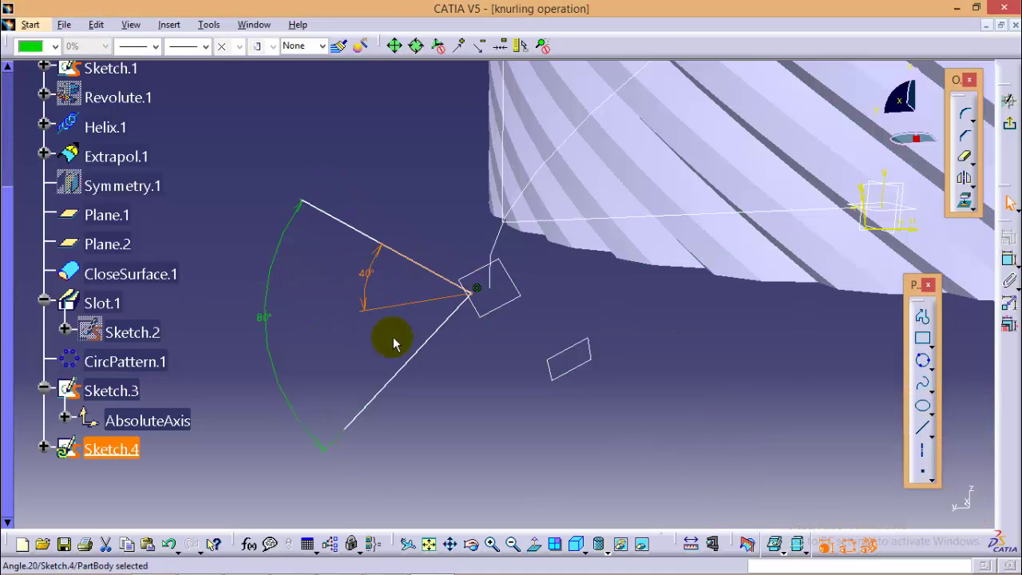
pyautogui.click(502, 392)
# Step: Dimension the distance from the V profile's apex to the sketch's vertical axis, set it to 48 mm, and exit the sketch
pyautogui.moveTo(596, 296); pyautogui.dragTo(601, 339, button='middle')
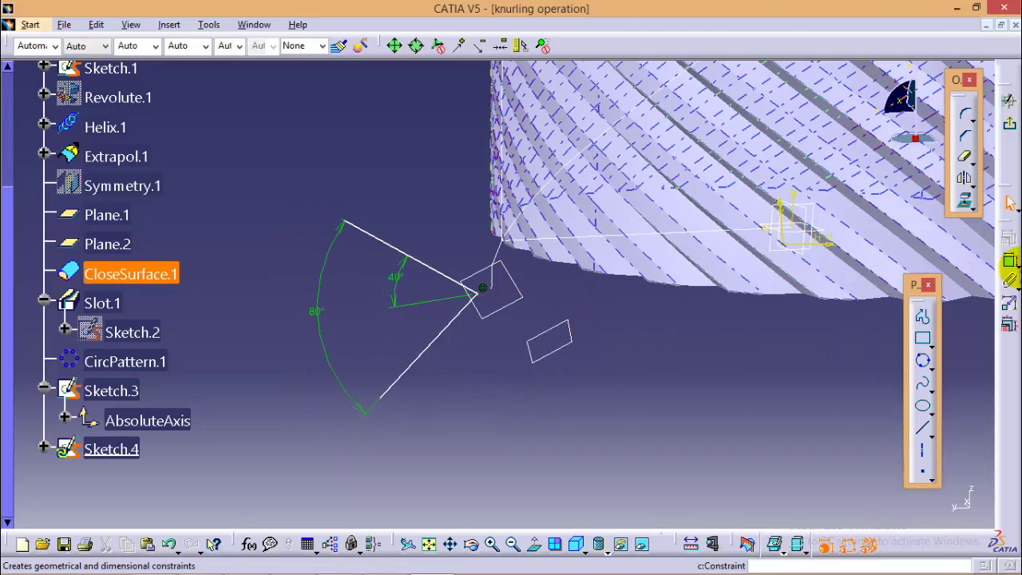
pyautogui.click(1010, 263)
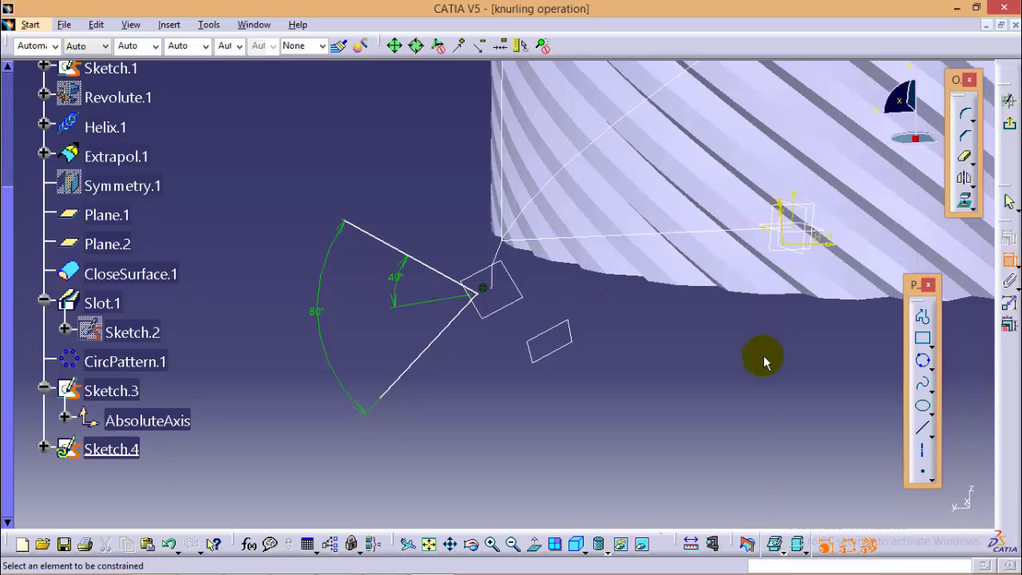
pyautogui.moveTo(756, 368); pyautogui.dragTo(634, 389, button='middle')
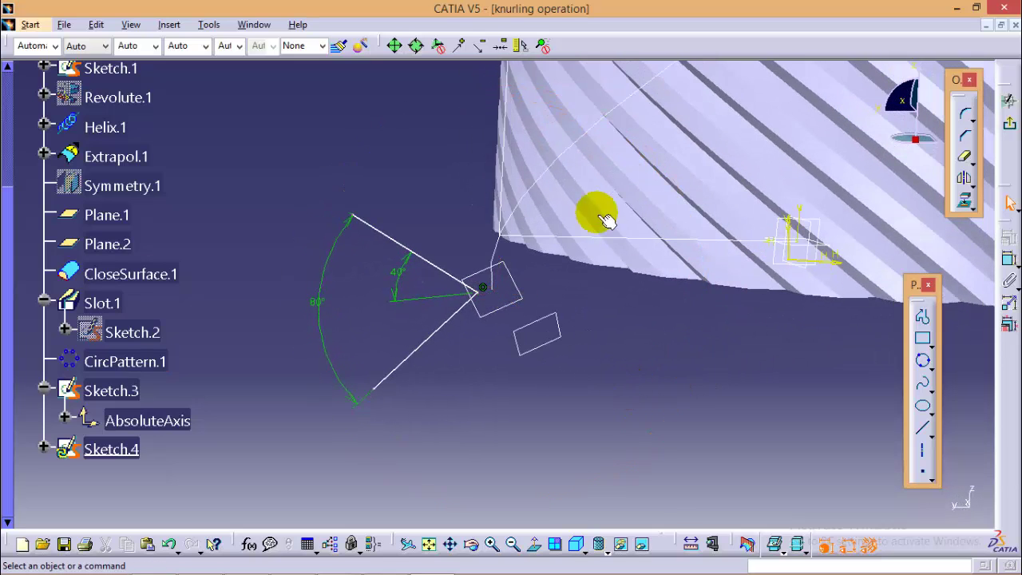
pyautogui.click(1008, 259)
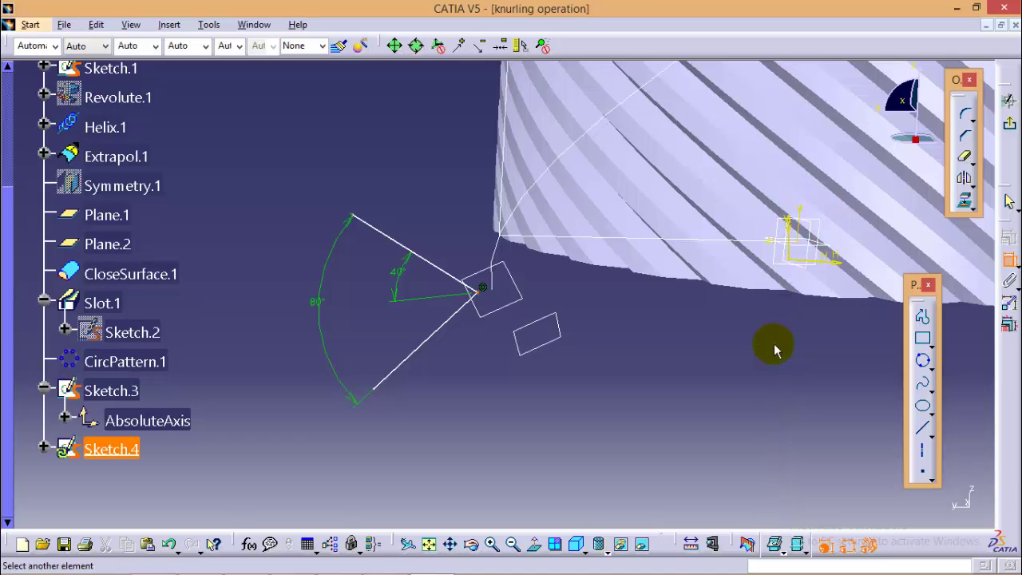
pyautogui.moveTo(775, 343)
pyautogui.mouseDown(button='middle')
pyautogui.moveTo(775, 312)
pyautogui.moveTo(821, 273)
pyautogui.moveTo(499, 358)
pyautogui.mouseUp(button='middle')
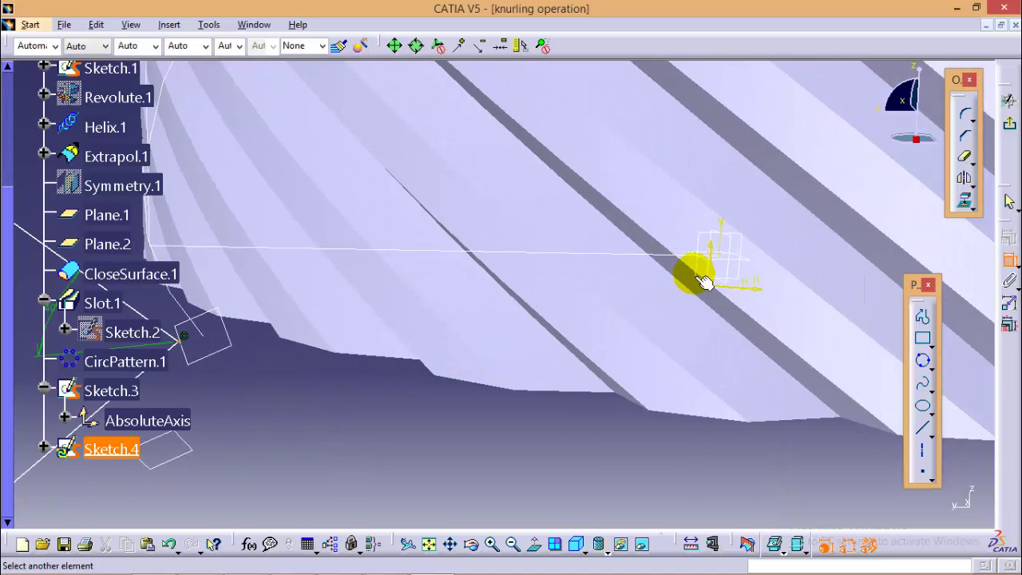
pyautogui.click(713, 255)
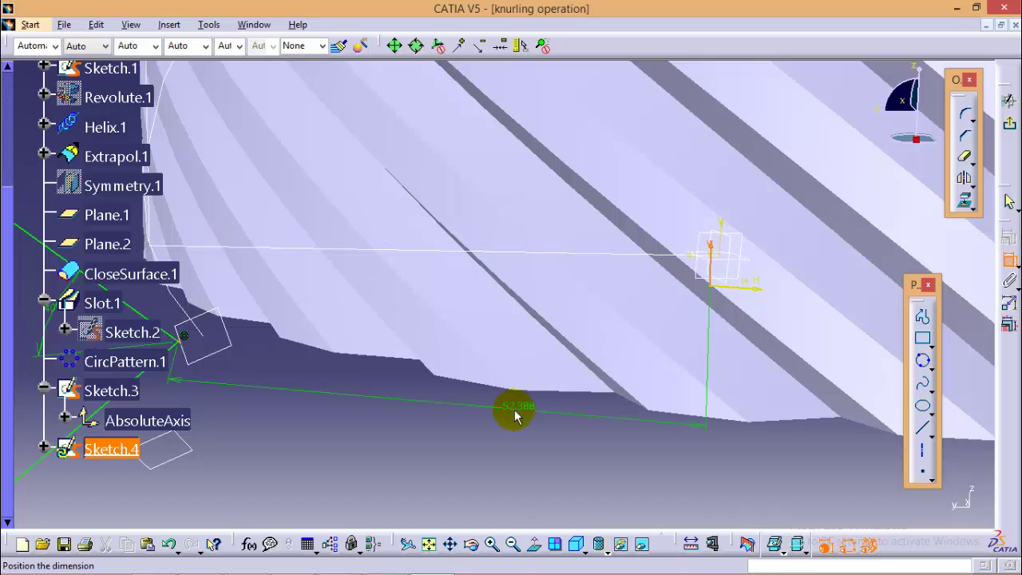
pyautogui.click(400, 469)
pyautogui.doubleClick(392, 461)
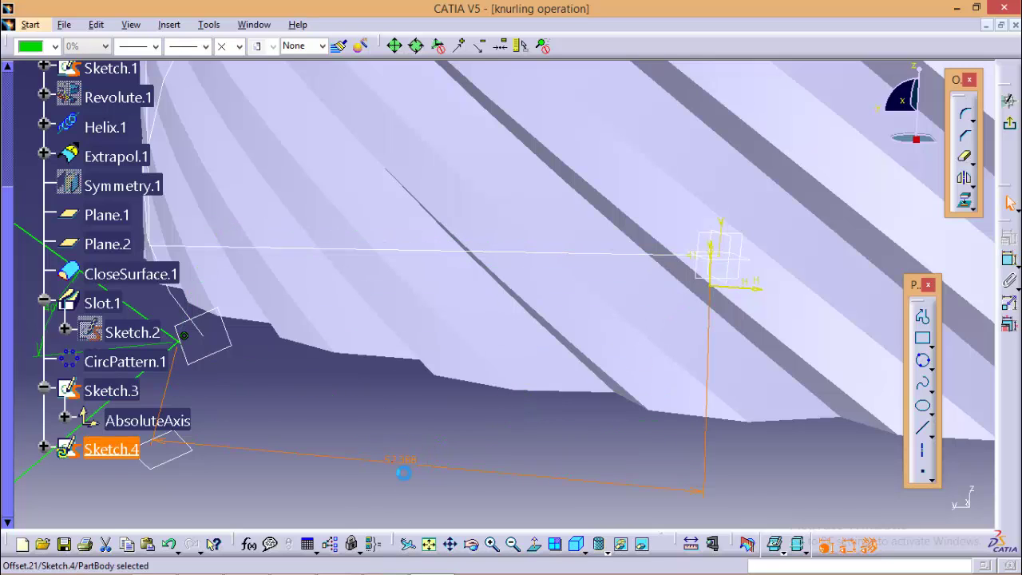
pyautogui.write('48')
pyautogui.press('Return')
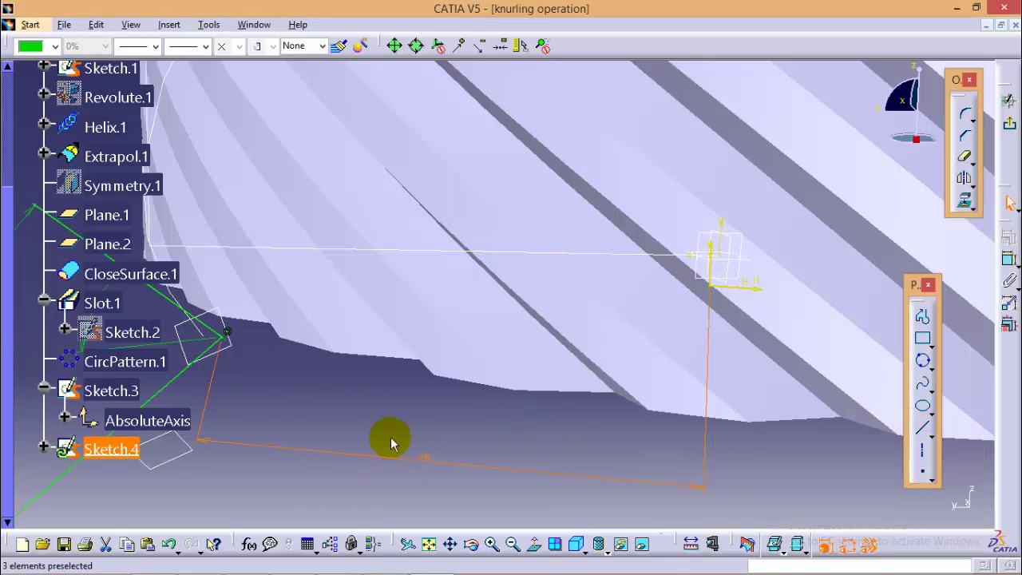
pyautogui.moveTo(399, 411); pyautogui.dragTo(395, 464, button='middle')
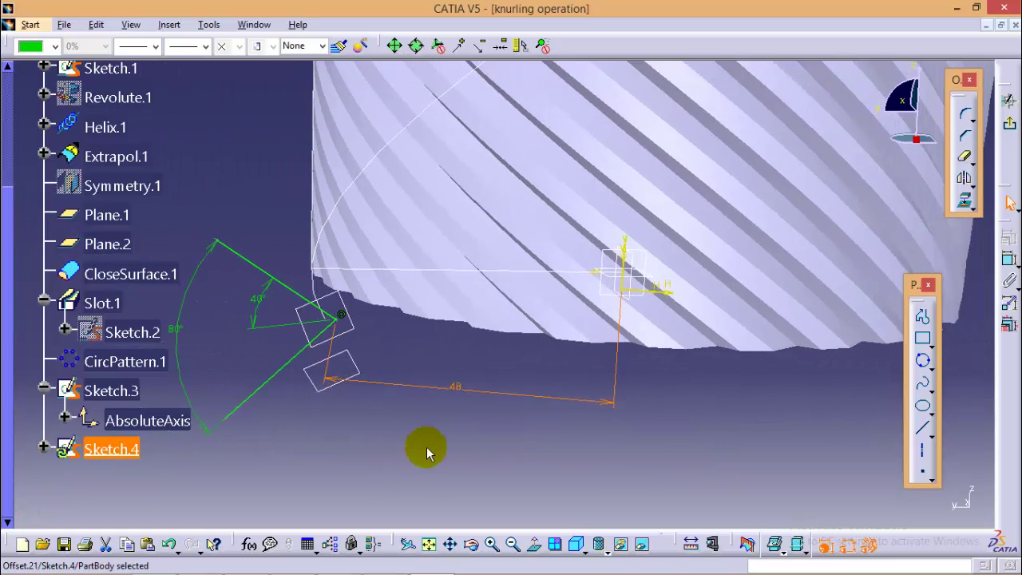
pyautogui.moveTo(463, 399)
pyautogui.mouseDown(button='middle')
pyautogui.moveTo(451, 358)
pyautogui.moveTo(448, 391)
pyautogui.moveTo(383, 376)
pyautogui.mouseUp(button='middle')
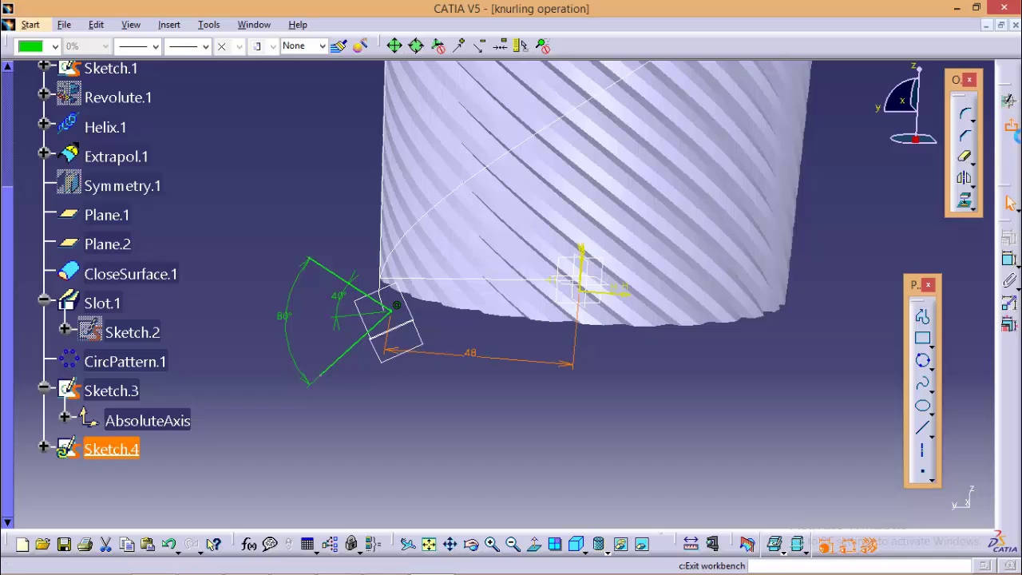
pyautogui.click(1008, 100)
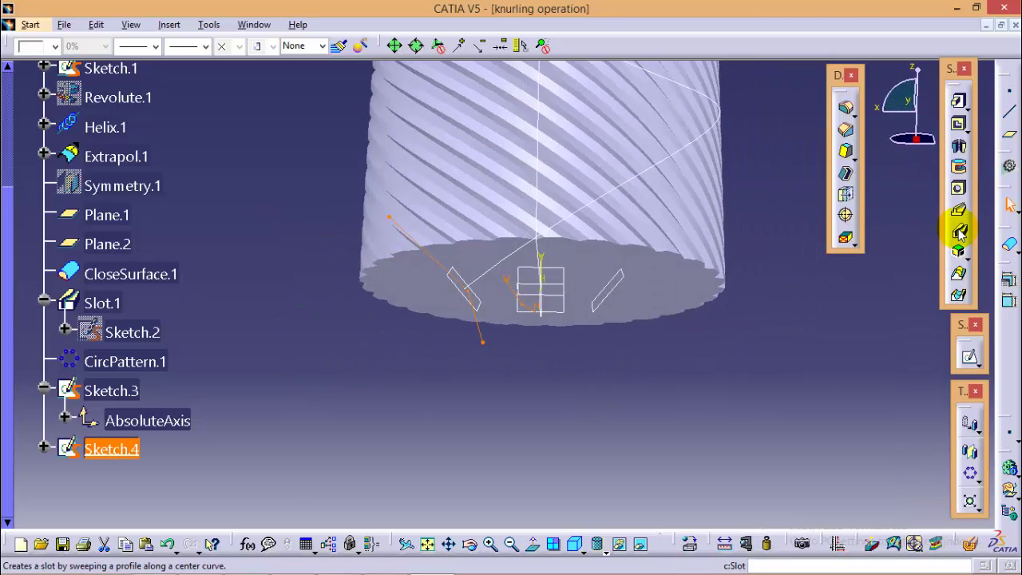
# Step: Cut a slot with the Sketch.4 profile along Extrapol.1, using Pulling direction profile control with the cylinder's axis as the direction
pyautogui.click(960, 231)
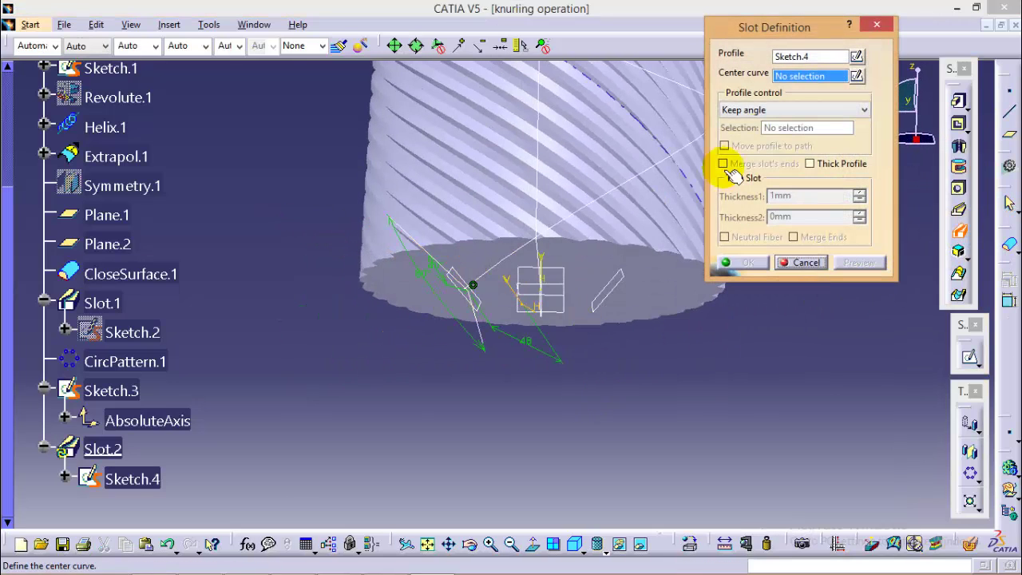
pyautogui.click(515, 266)
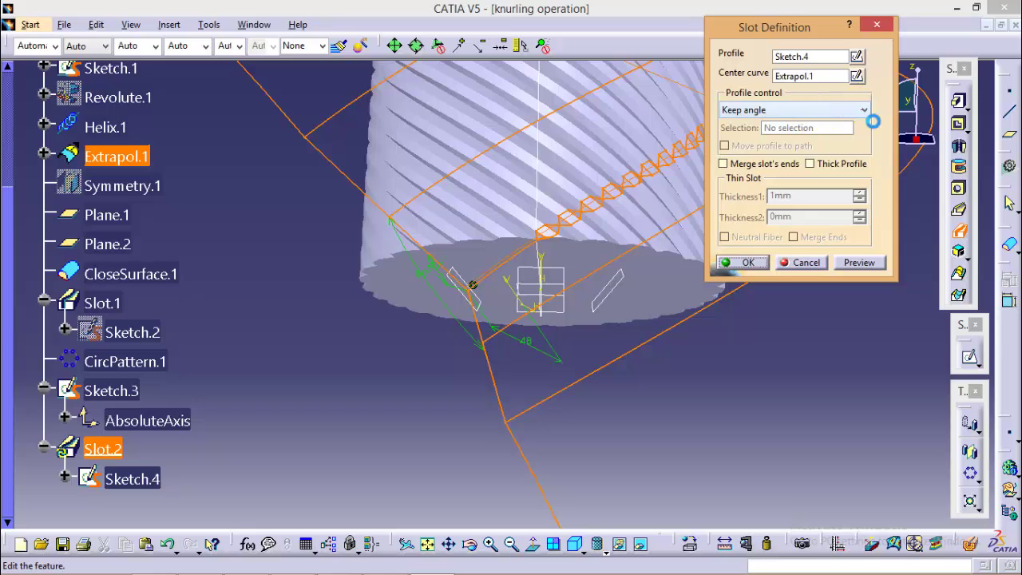
pyautogui.click(863, 110)
pyautogui.click(773, 137)
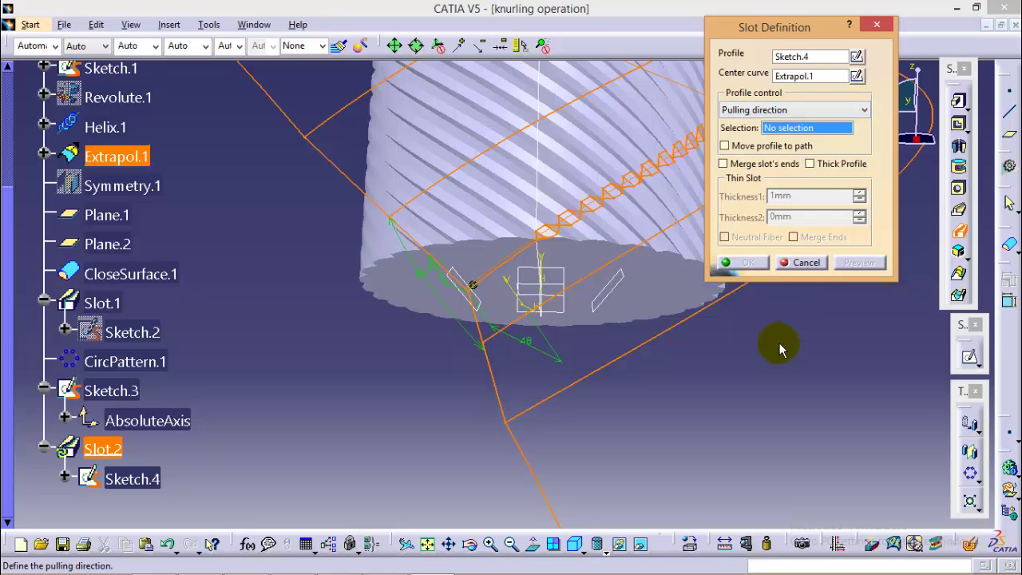
pyautogui.moveTo(781, 349); pyautogui.dragTo(745, 447, button='middle')
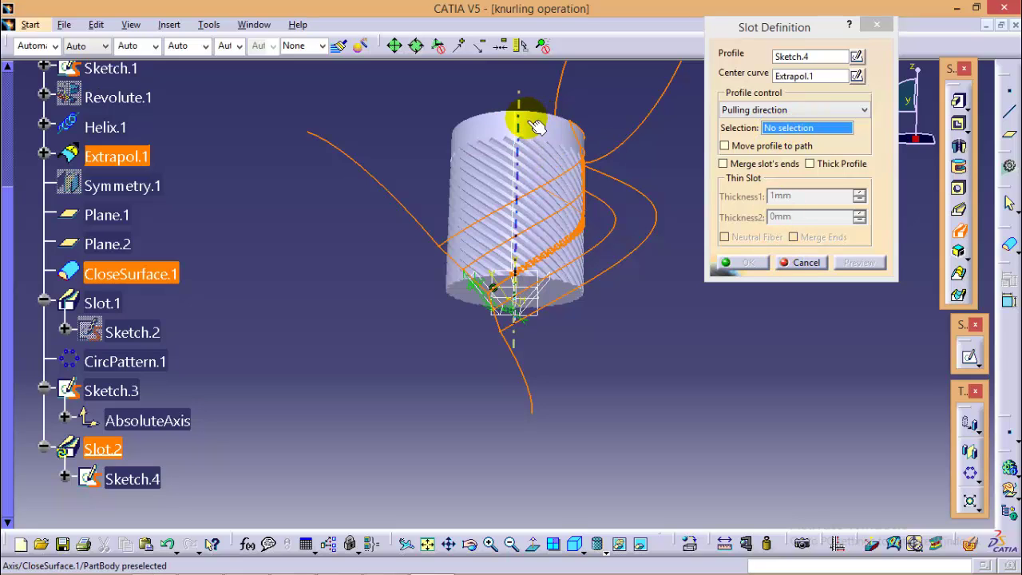
pyautogui.click(523, 120)
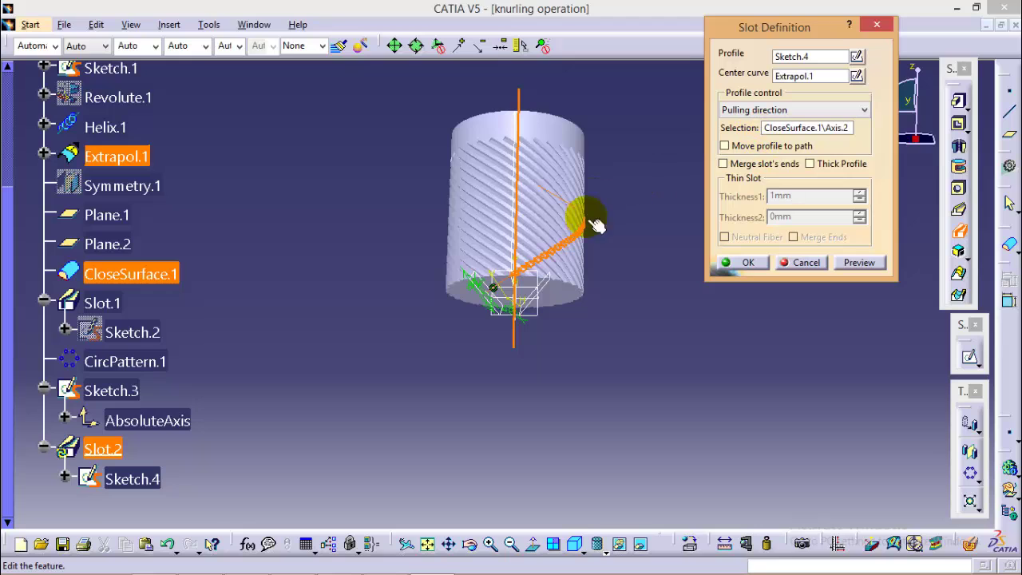
pyautogui.moveTo(620, 216); pyautogui.dragTo(530, 184, button='middle')
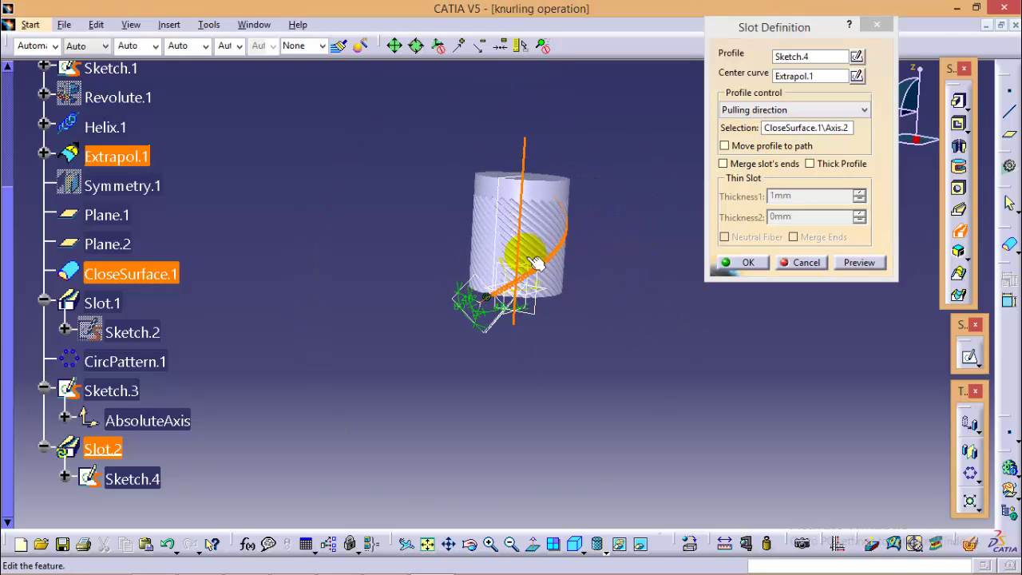
pyautogui.click(748, 263)
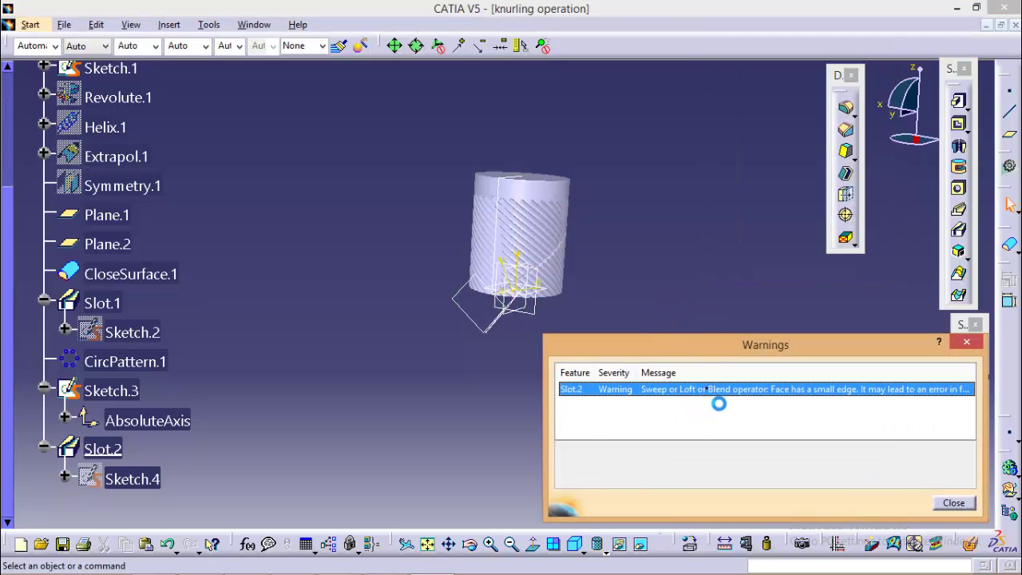
pyautogui.click(954, 504)
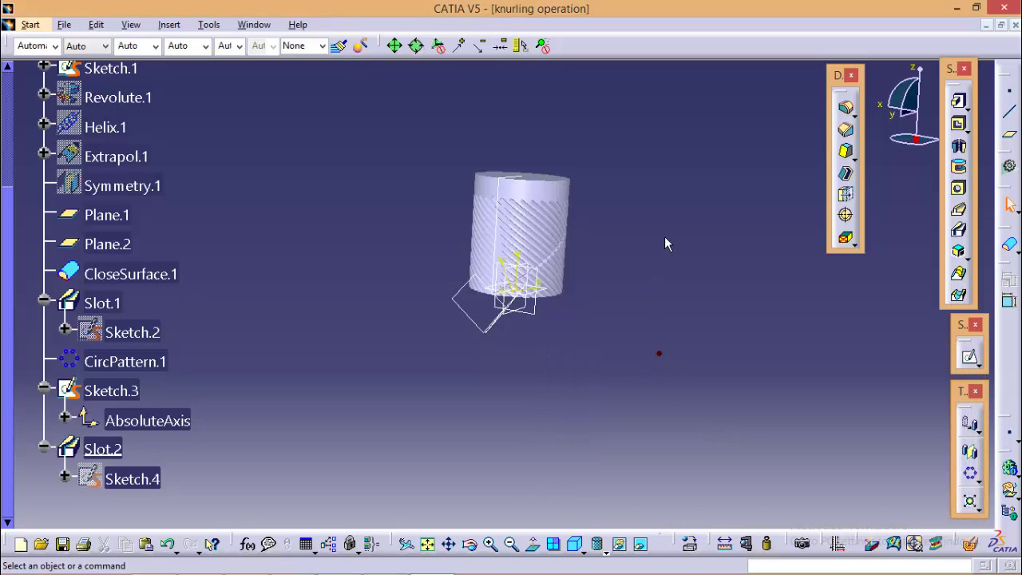
# Step: Set up a circular pattern with the Complete crown parameters and 30 instances
pyautogui.moveTo(644, 274); pyautogui.dragTo(563, 241, button='middle')
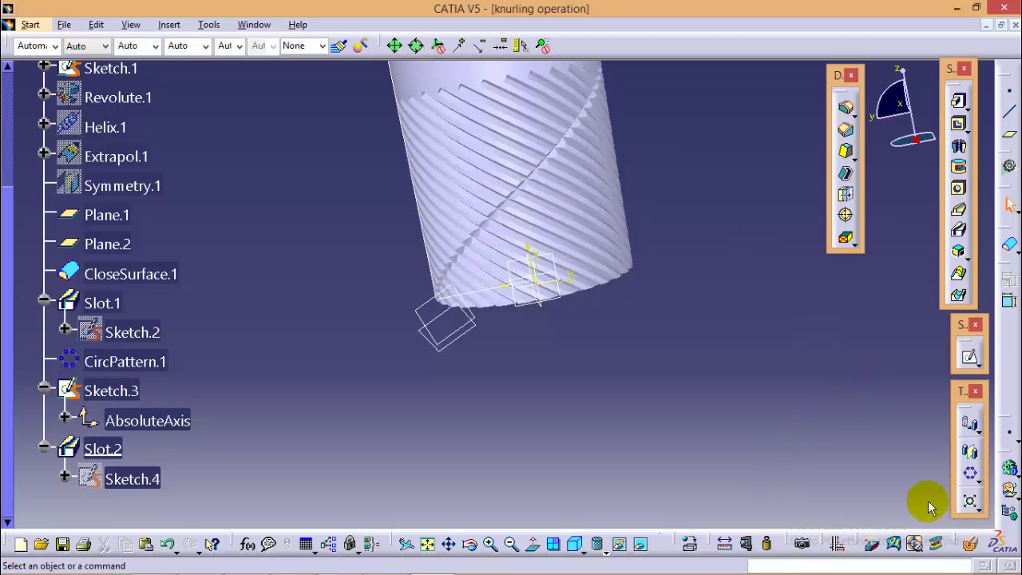
pyautogui.click(972, 476)
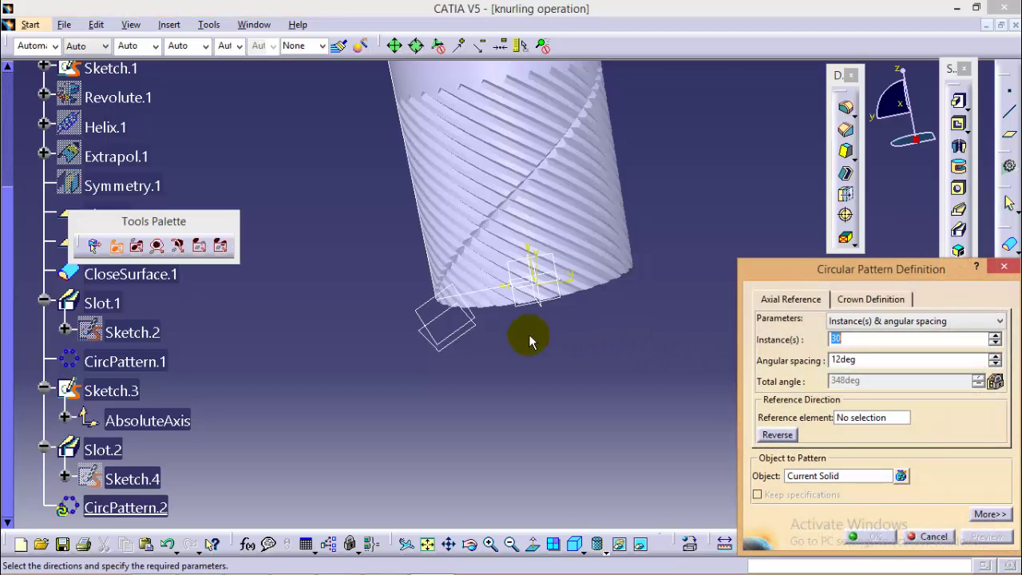
pyautogui.click(971, 321)
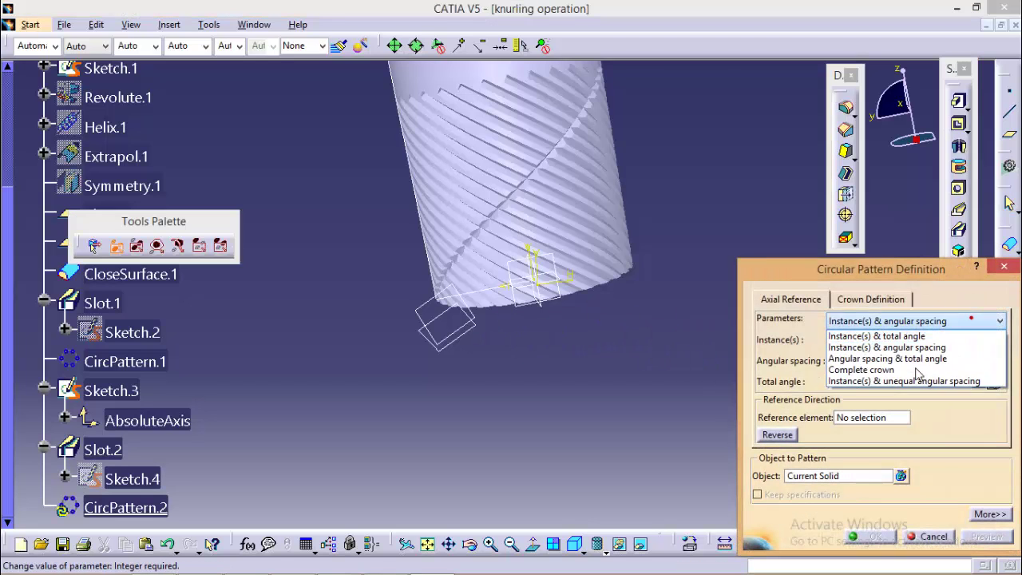
pyautogui.click(864, 366)
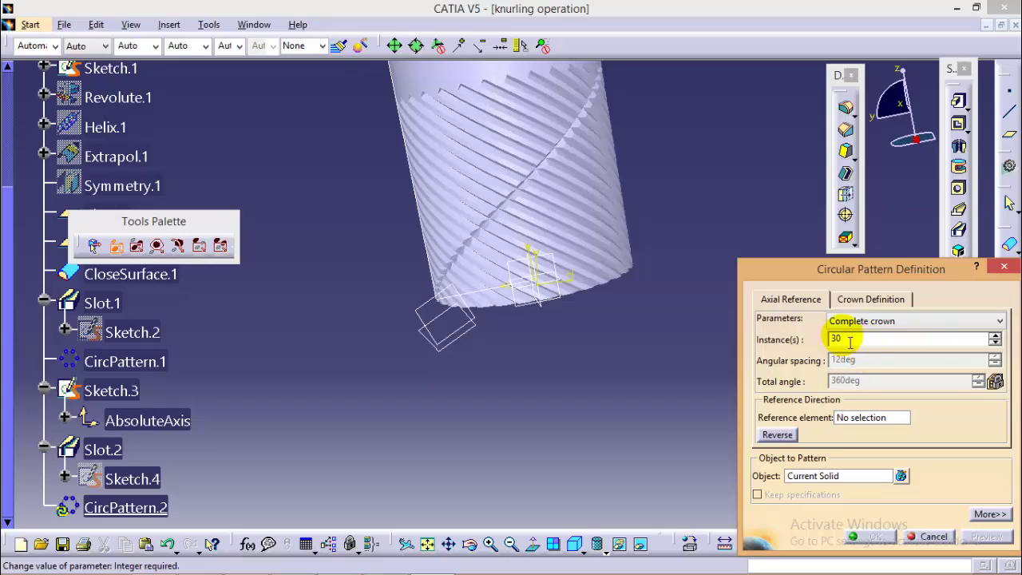
pyautogui.click(878, 418)
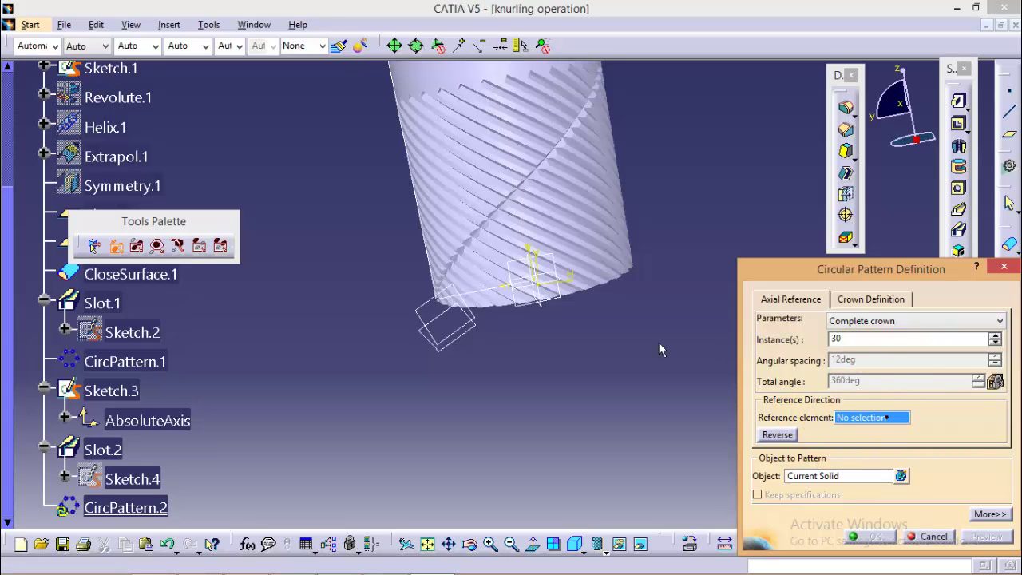
# Step: Show the hidden Revolute.1 surface and use its cylindrical face as the circular pattern's reference element
pyautogui.click(465, 78)
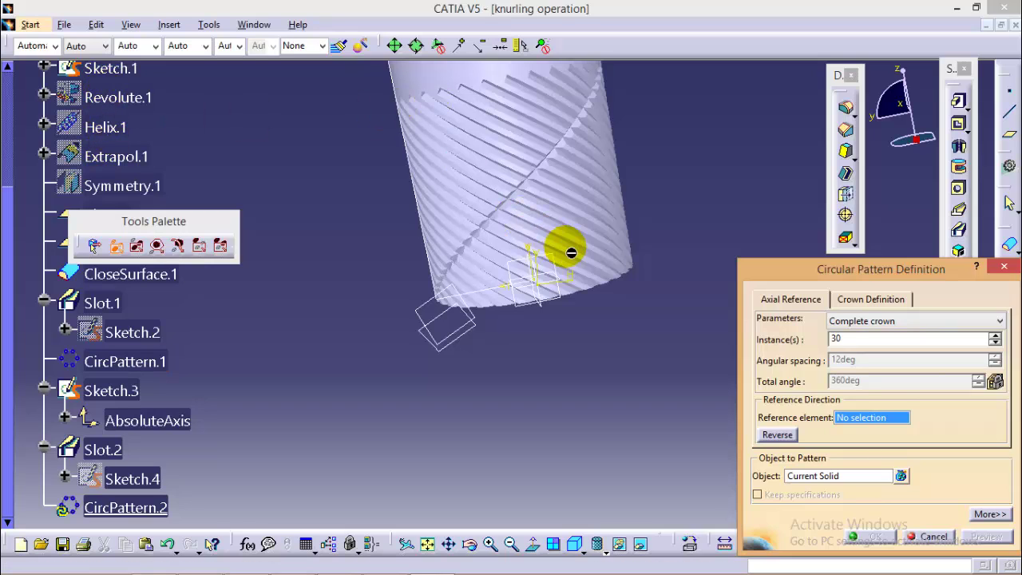
pyautogui.click(120, 99)
pyautogui.rightClick(120, 99)
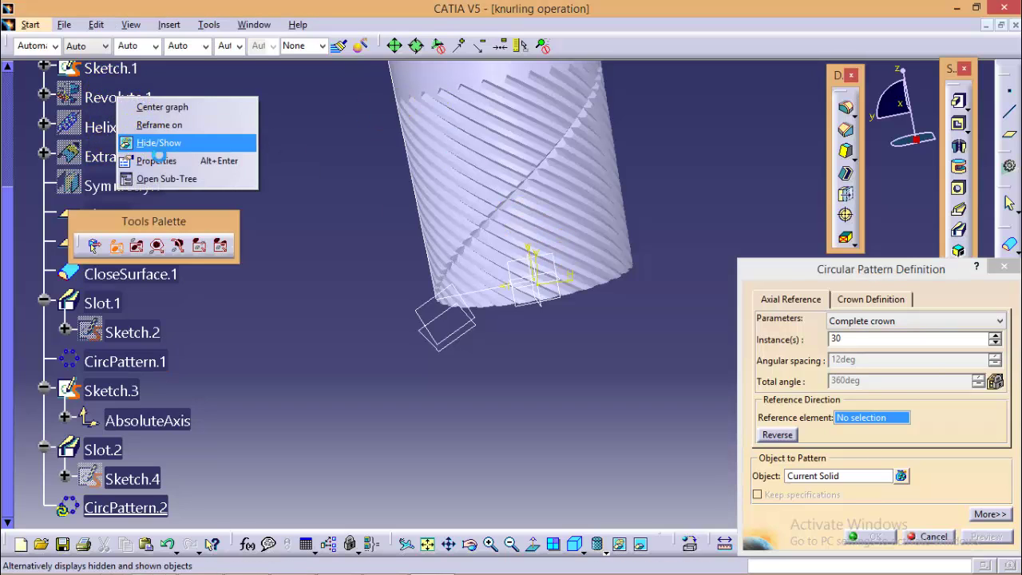
pyautogui.click(151, 139)
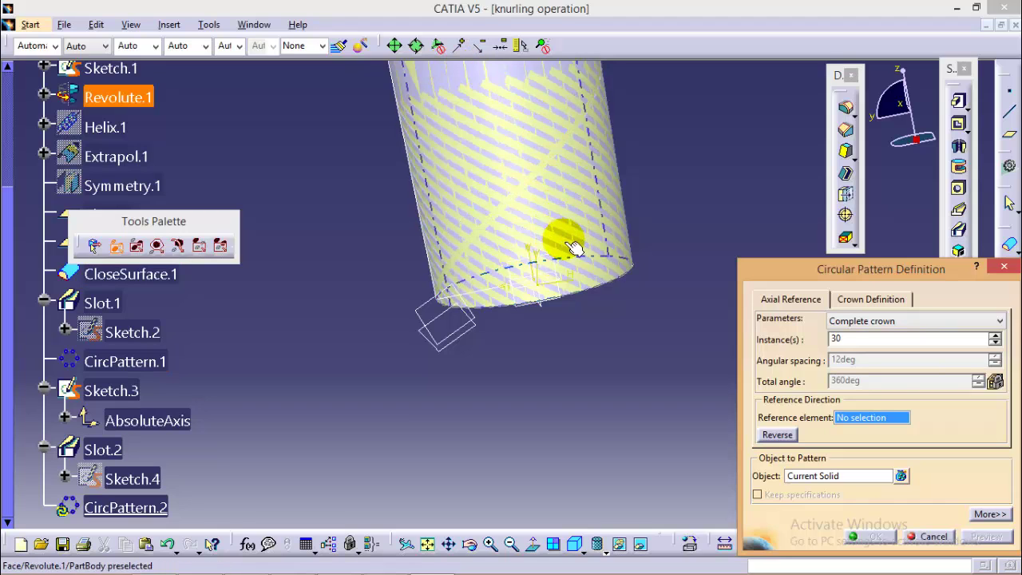
pyautogui.click(589, 281)
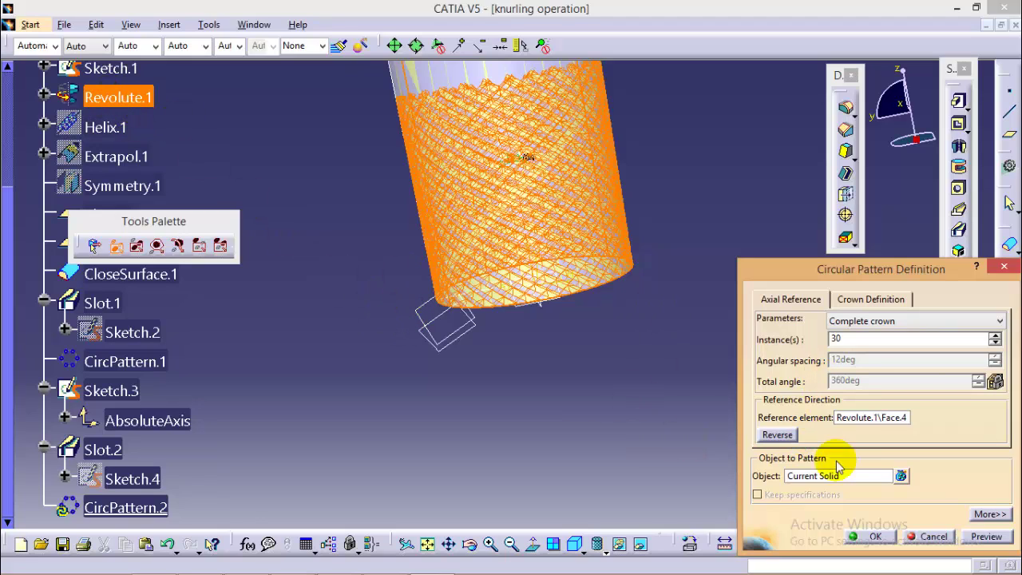
# Step: Set Slot.2 as the object to pattern and create the circular pattern
pyautogui.click(852, 478)
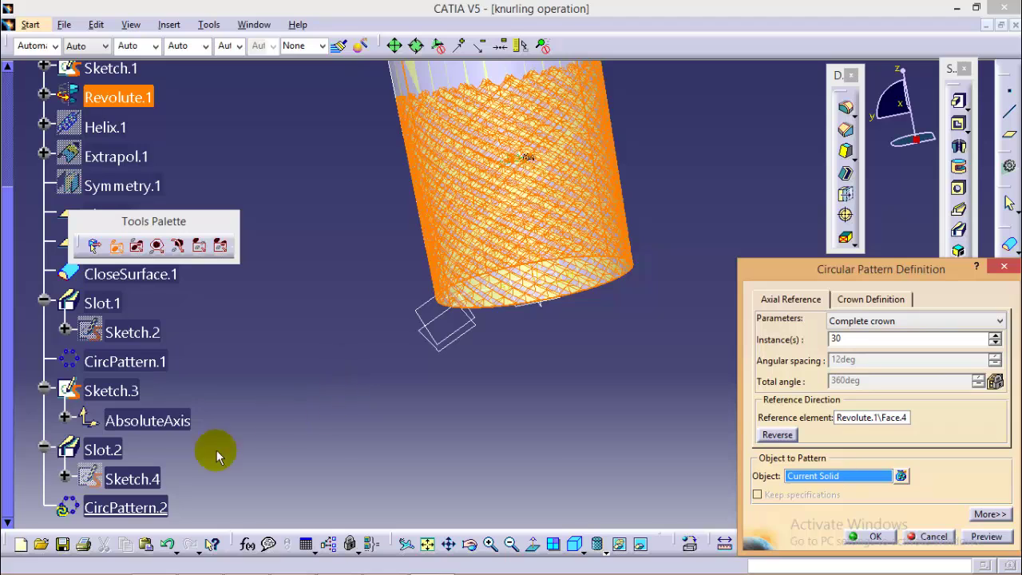
pyautogui.click(96, 449)
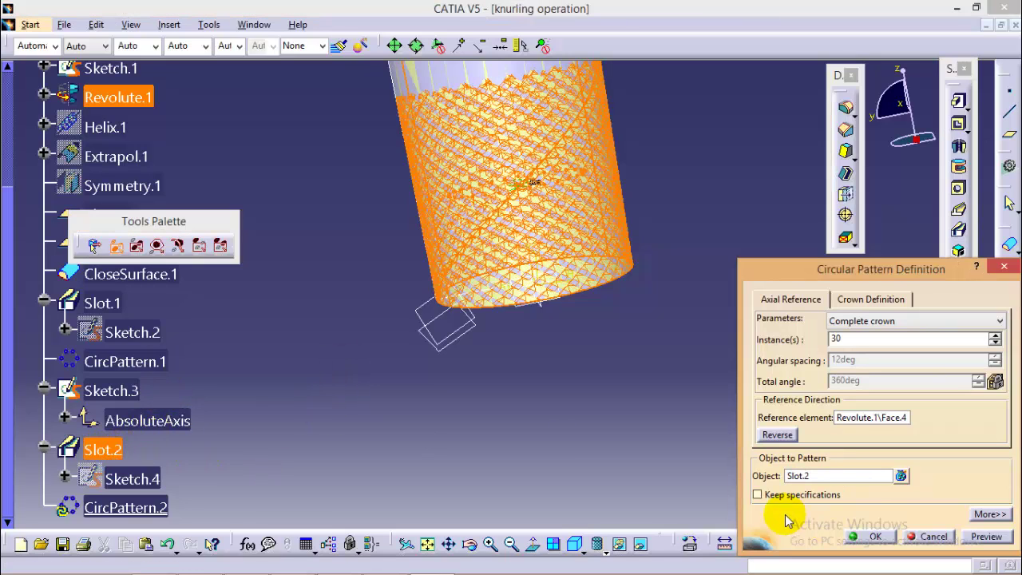
pyautogui.click(874, 537)
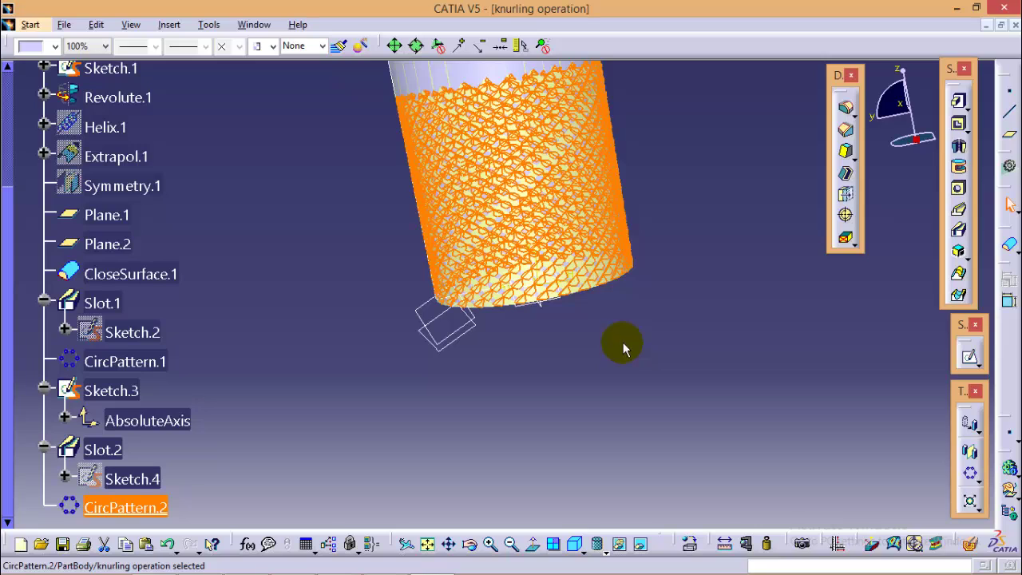
pyautogui.click(700, 339)
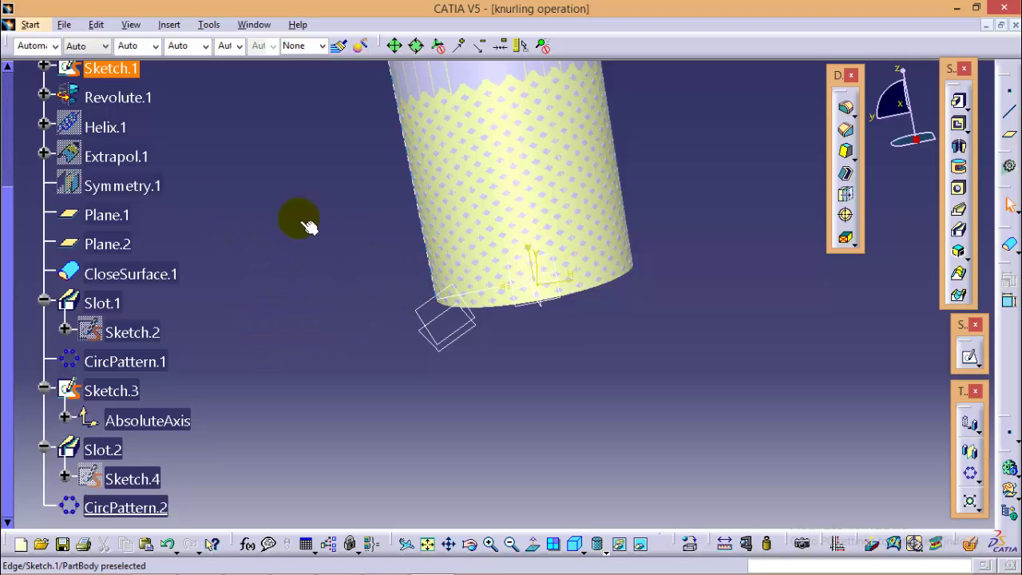
# Step: Hide all surfaces in the part so that only the knurled solid is displayed
pyautogui.click(209, 24)
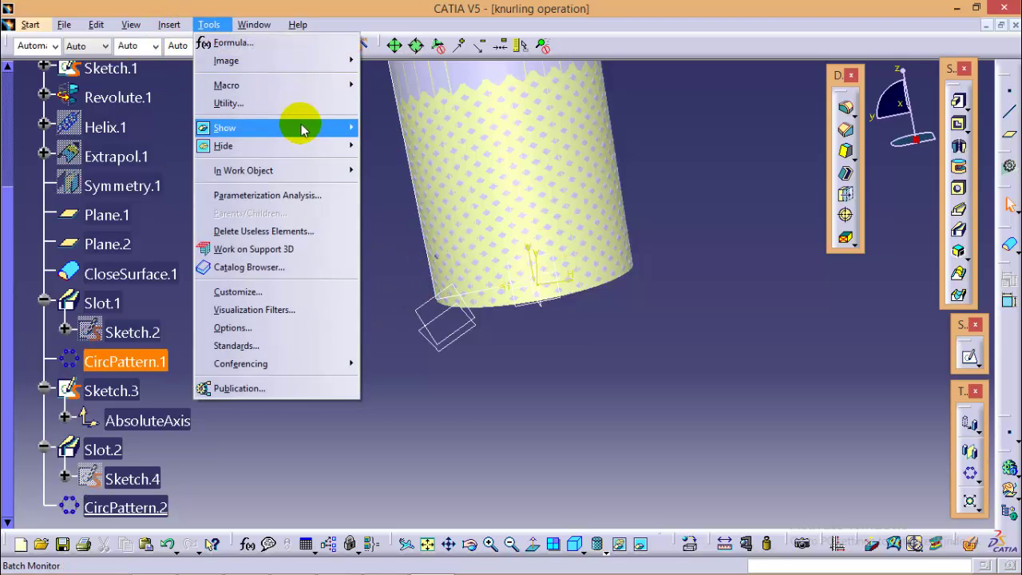
pyautogui.moveTo(306, 129)
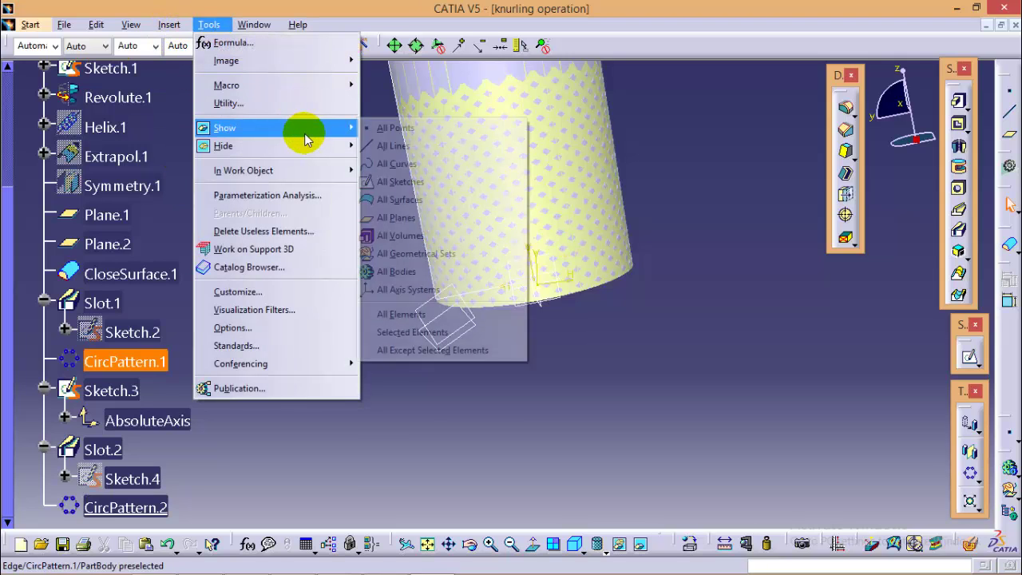
pyautogui.click(418, 203)
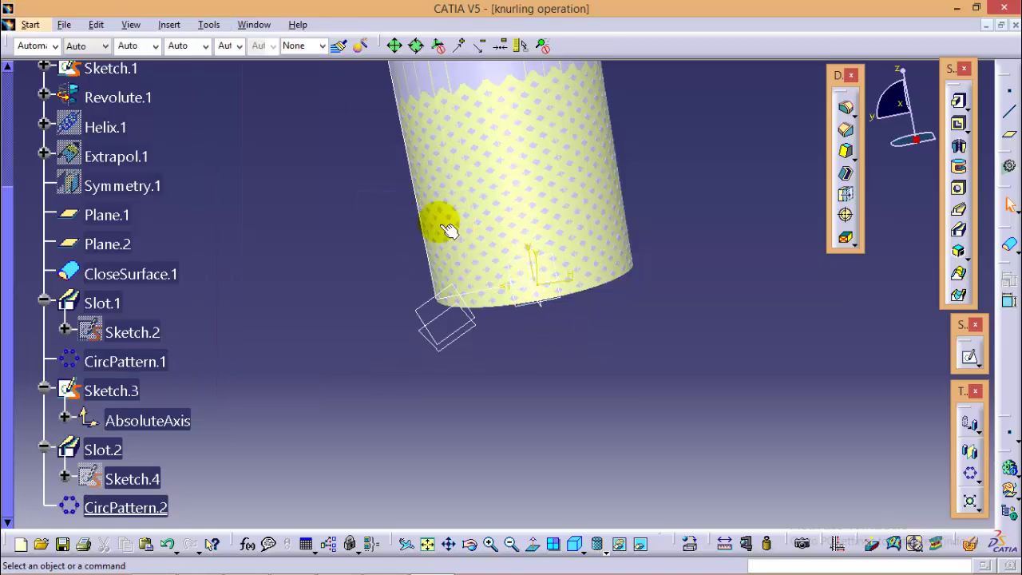
pyautogui.click(171, 26)
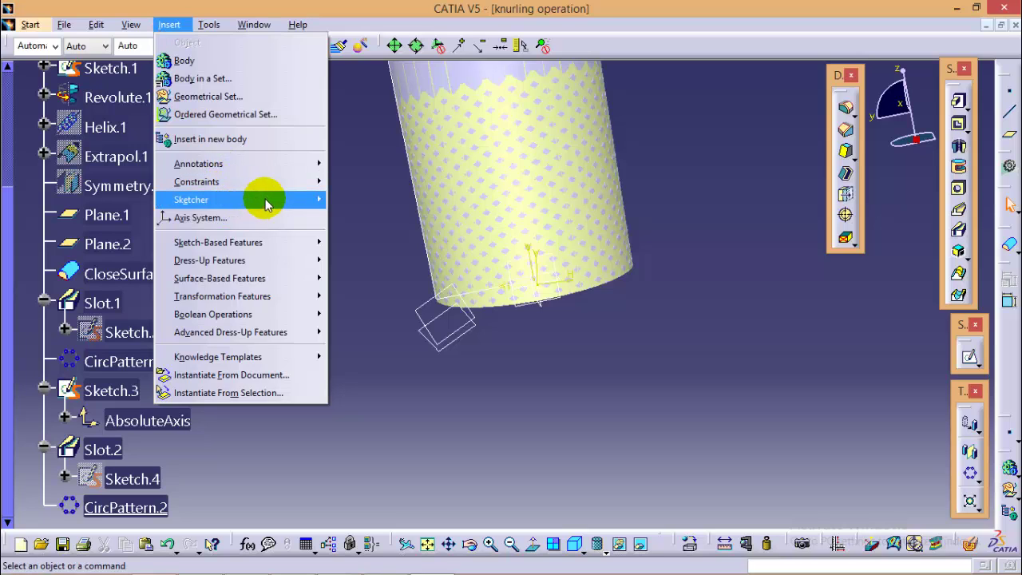
pyautogui.moveTo(219, 23)
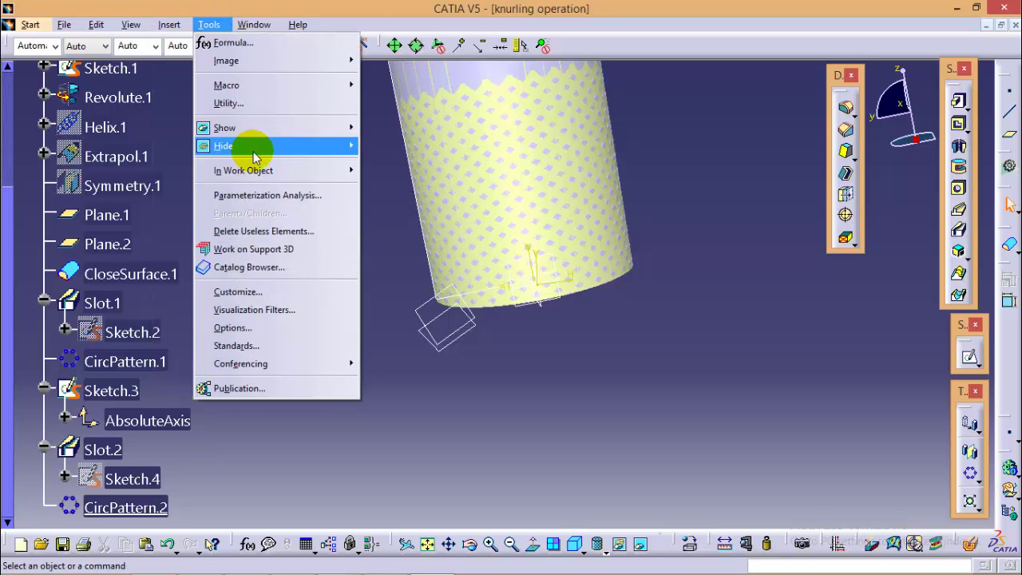
pyautogui.moveTo(340, 148)
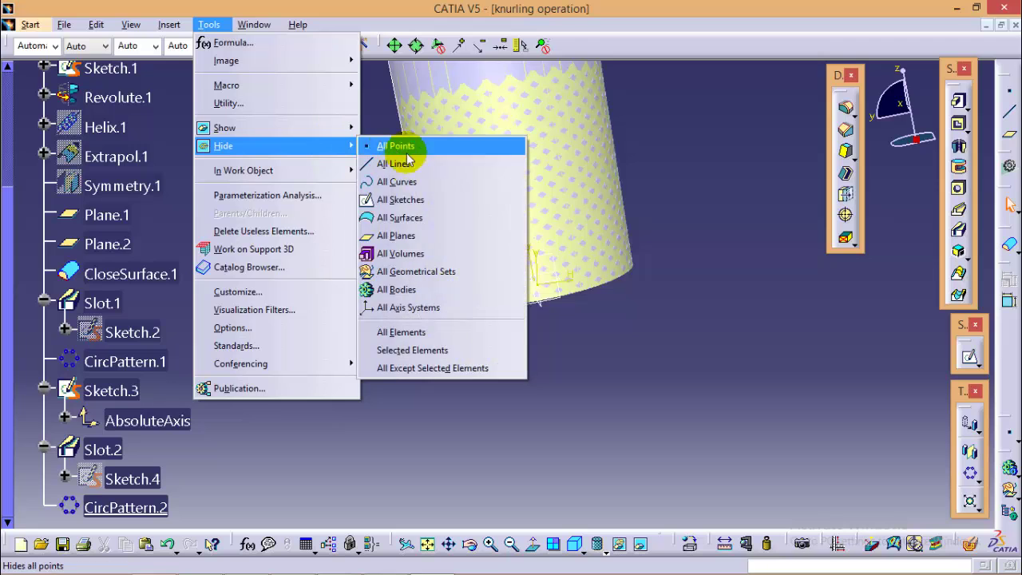
pyautogui.click(402, 219)
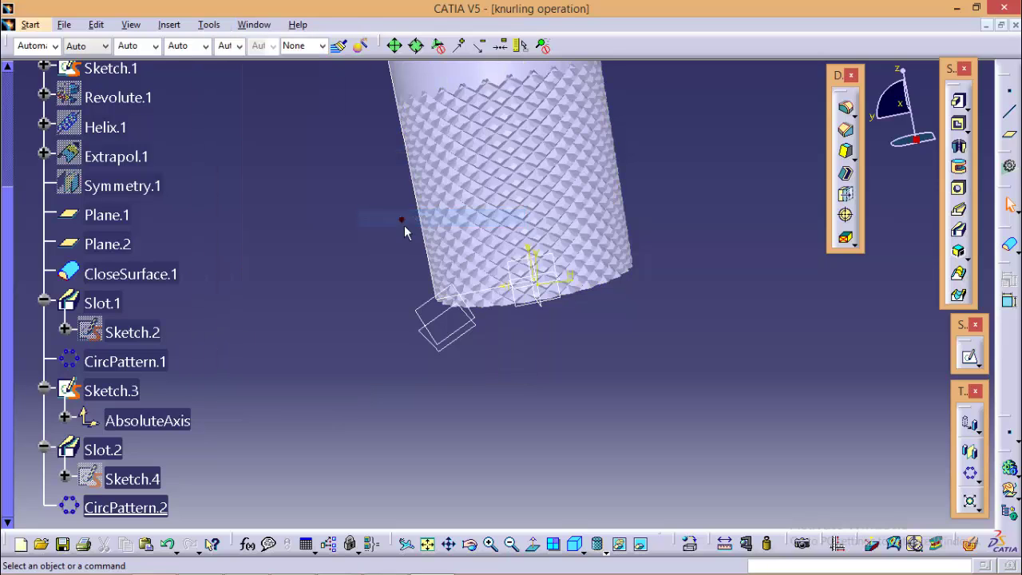
pyautogui.moveTo(673, 347); pyautogui.dragTo(674, 347, button='middle')
pyautogui.moveTo(705, 219); pyautogui.dragTo(682, 376, button='middle')
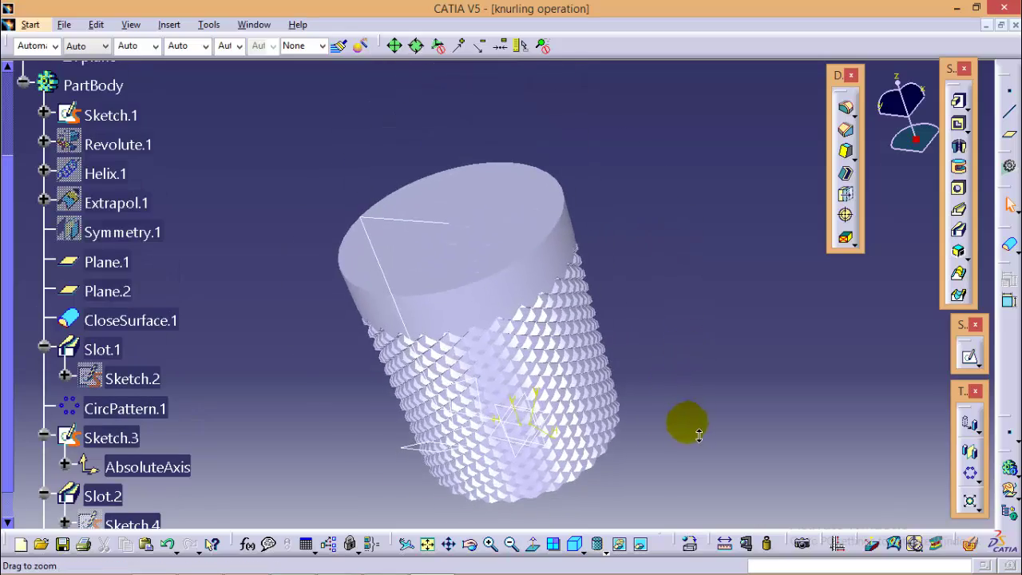
pyautogui.moveTo(686, 421); pyautogui.dragTo(516, 365, button='middle')
pyautogui.moveTo(224, 409); pyautogui.dragTo(641, 309, button='middle')
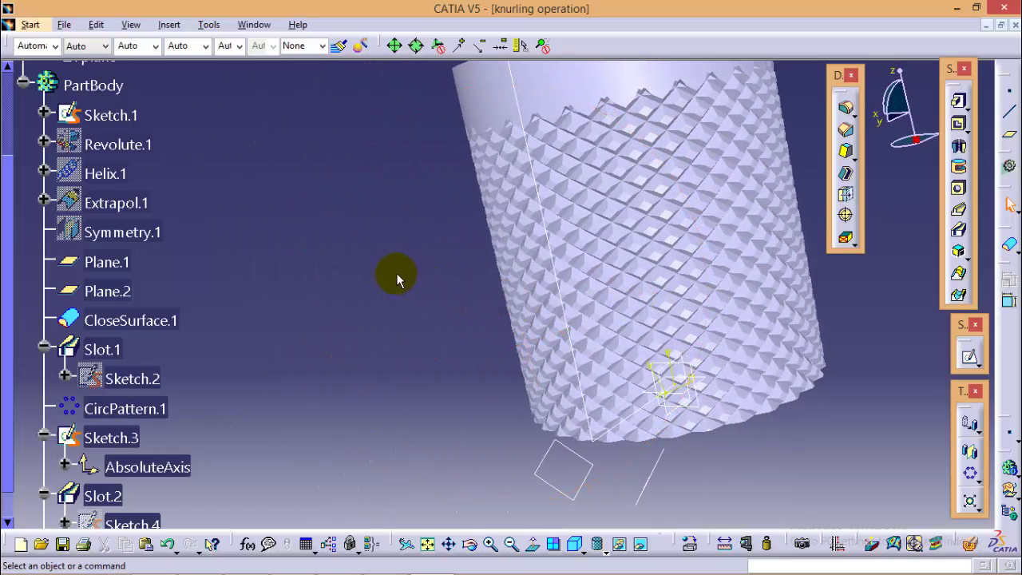